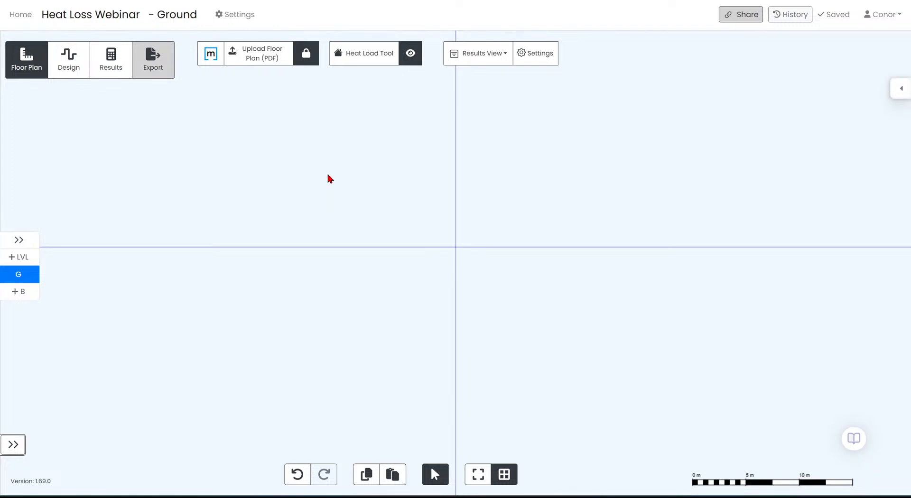
Step: Open the project settings, view the project information and bring up the general heat load settings
{"action": "left_click_drag", "start_coordinate": [487, 204], "coordinate": [449, 218]}
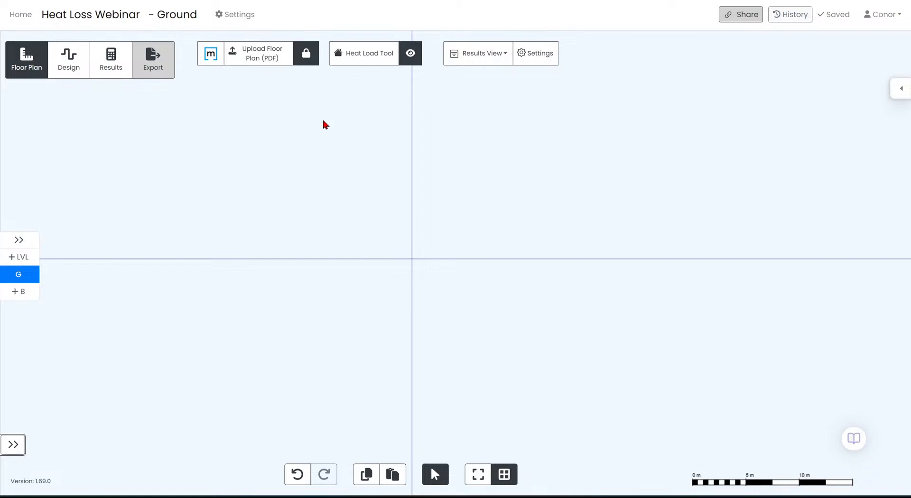
{"action": "left_click", "coordinate": [251, 15]}
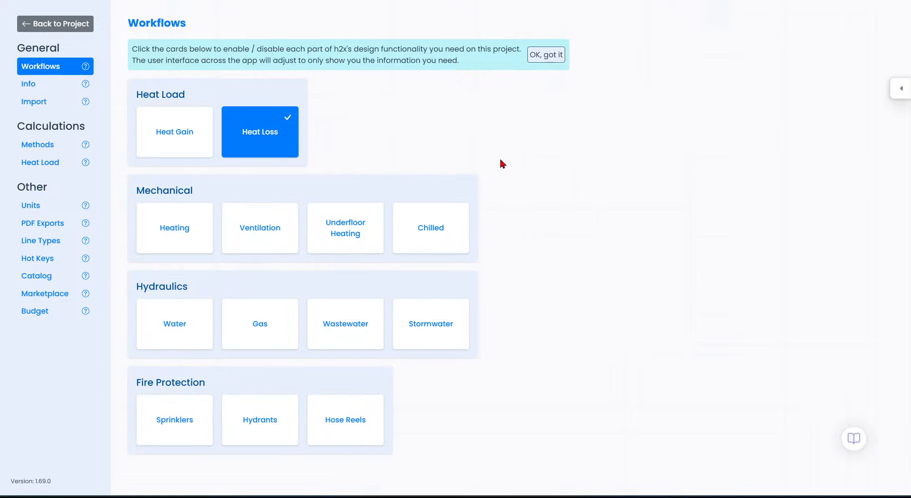
{"action": "left_click", "coordinate": [45, 90]}
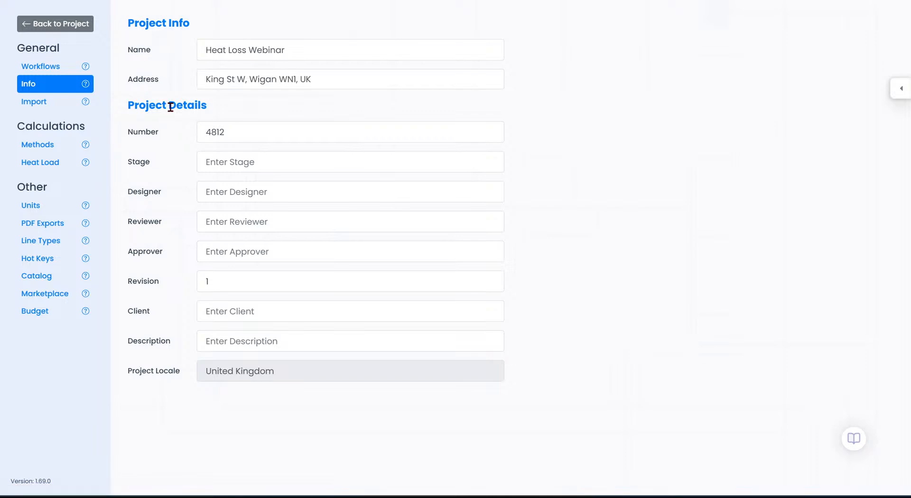
{"action": "left_click", "coordinate": [49, 170]}
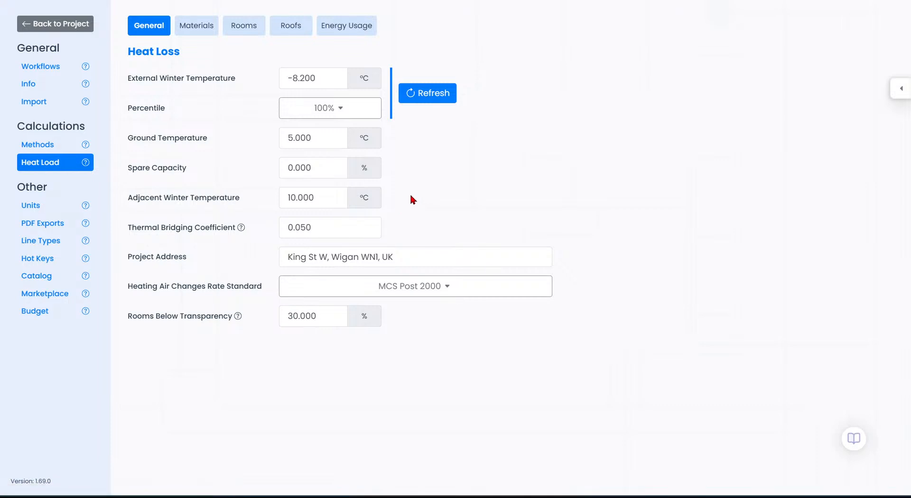
Step: Set the external winter temperature to -5 °C
{"action": "left_click", "coordinate": [337, 76]}
{"action": "key", "text": "BackSpace"}
{"action": "key", "text": "BackSpace"}
{"action": "key", "text": "BackSpace"}
{"action": "key", "text": "BackSpace"}
{"action": "key", "text": "BackSpace"}
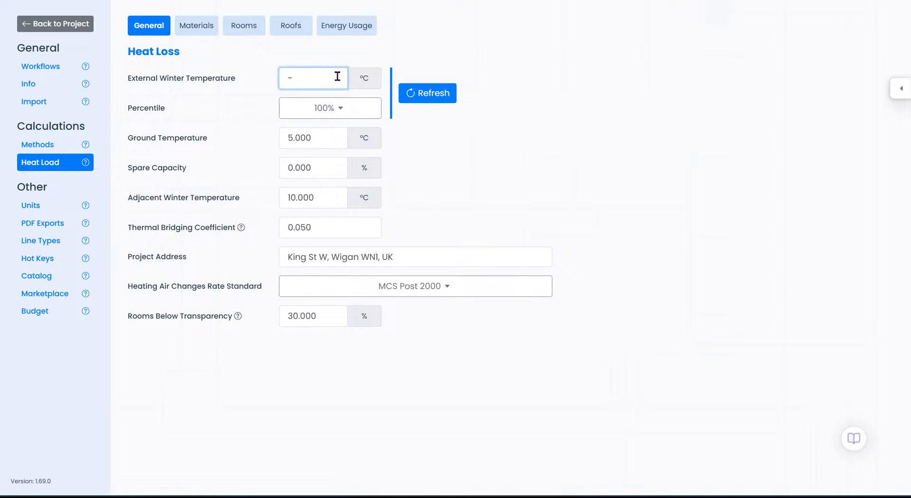
{"action": "type", "text": "5"}
{"action": "key", "text": "Return"}
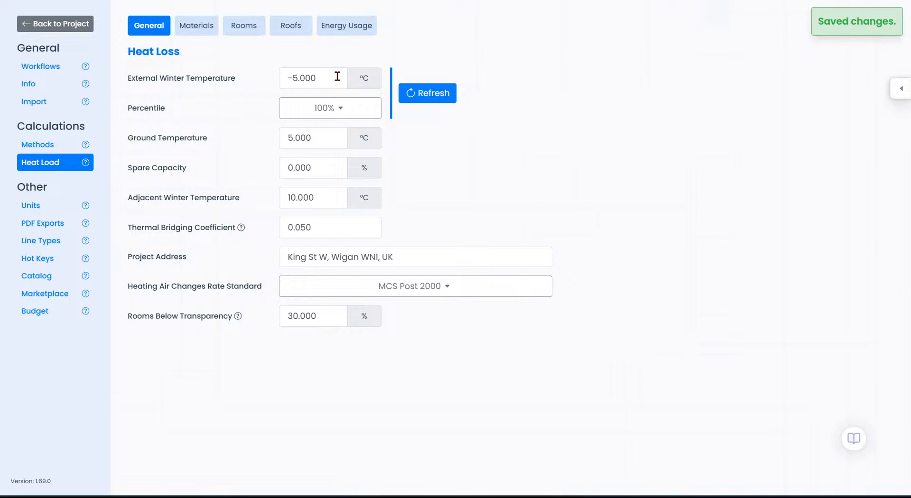
Step: Set the heat loss percentile to 99% and refresh the external winter temperature
{"action": "left_click", "coordinate": [339, 114]}
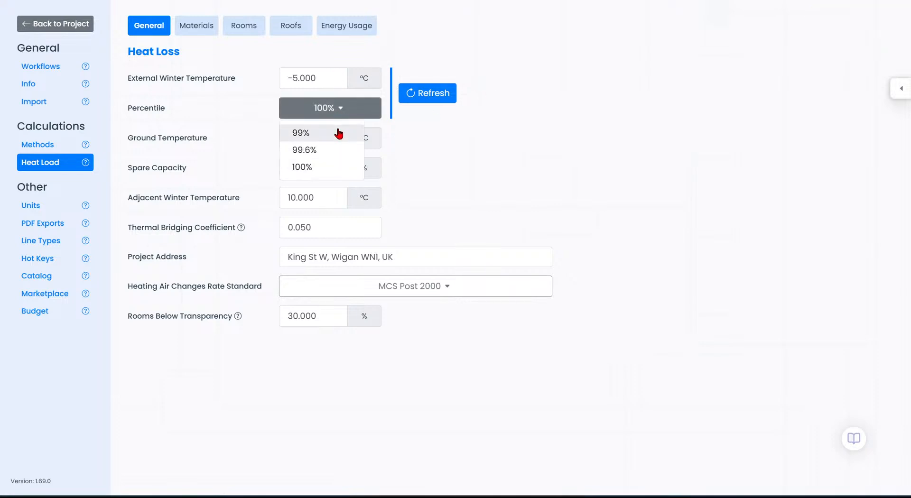
{"action": "left_click", "coordinate": [339, 134]}
{"action": "left_click", "coordinate": [432, 97]}
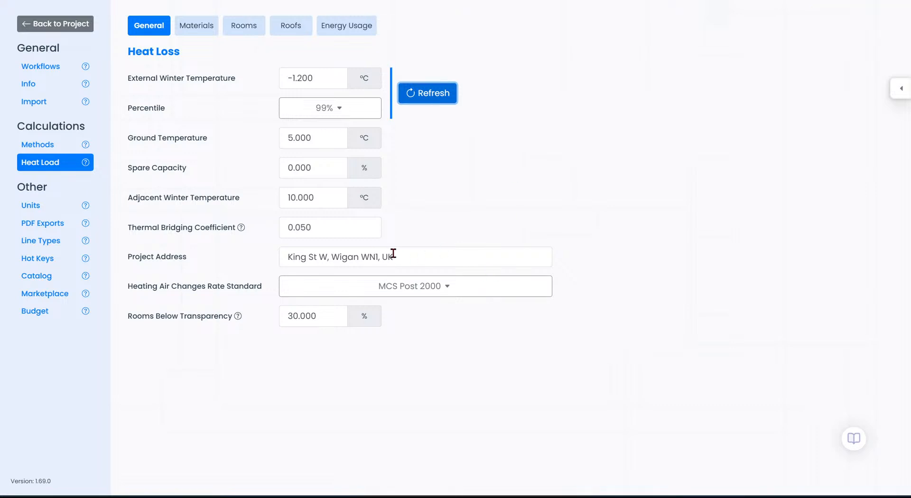
Step: Set the heat loss percentile to 100% and refresh the external winter temperature
{"action": "left_click", "coordinate": [346, 116]}
{"action": "left_click", "coordinate": [336, 167]}
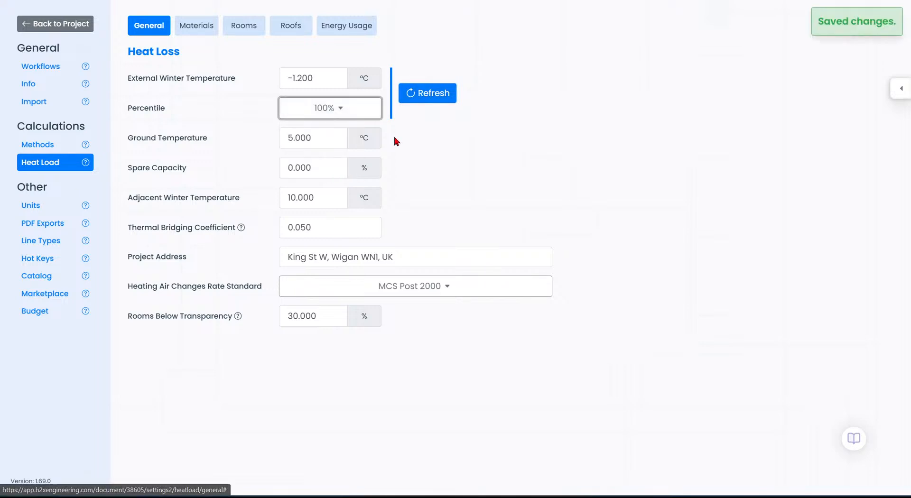
{"action": "left_click", "coordinate": [434, 95]}
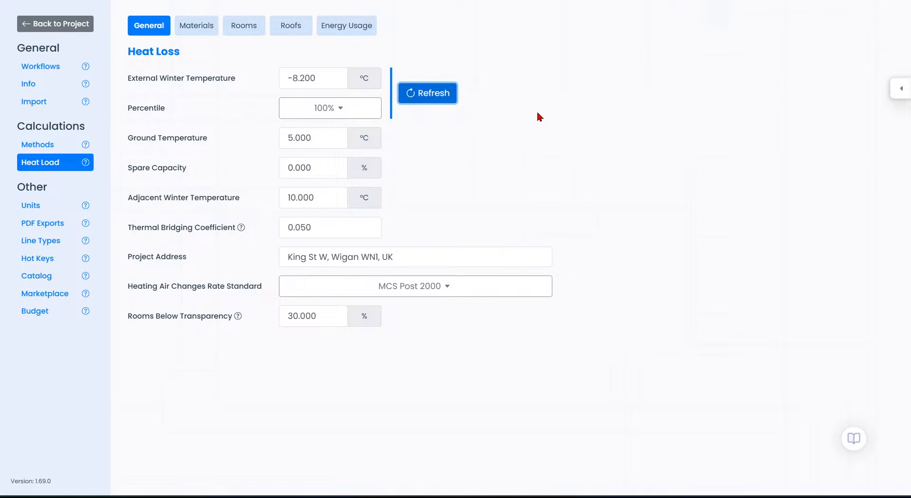
{"action": "left_click_drag", "start_coordinate": [145, 82], "coordinate": [192, 74]}
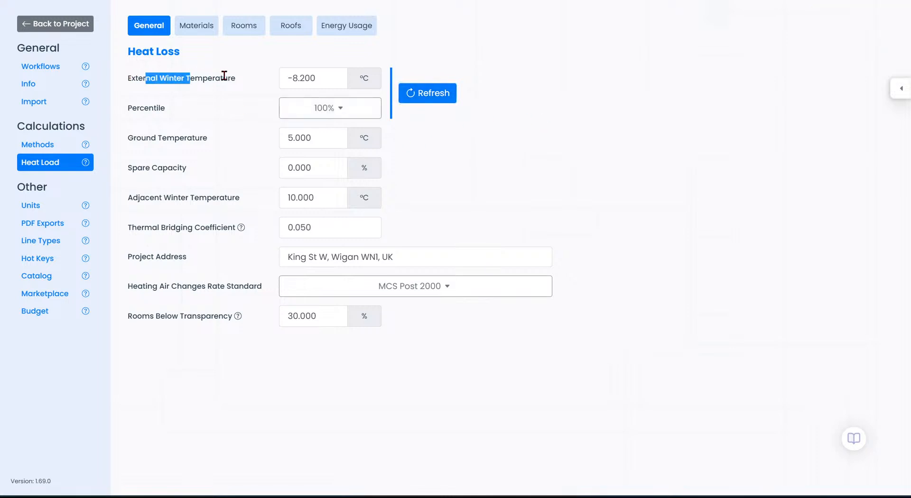
{"action": "left_click", "coordinate": [224, 76]}
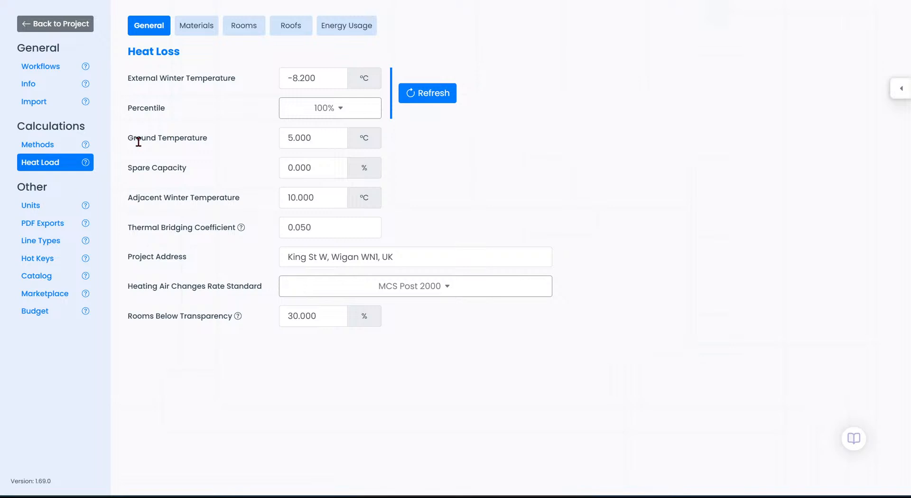
{"action": "left_click_drag", "start_coordinate": [127, 138], "coordinate": [215, 140]}
{"action": "left_click", "coordinate": [222, 142]}
{"action": "left_click_drag", "start_coordinate": [129, 138], "coordinate": [211, 133]}
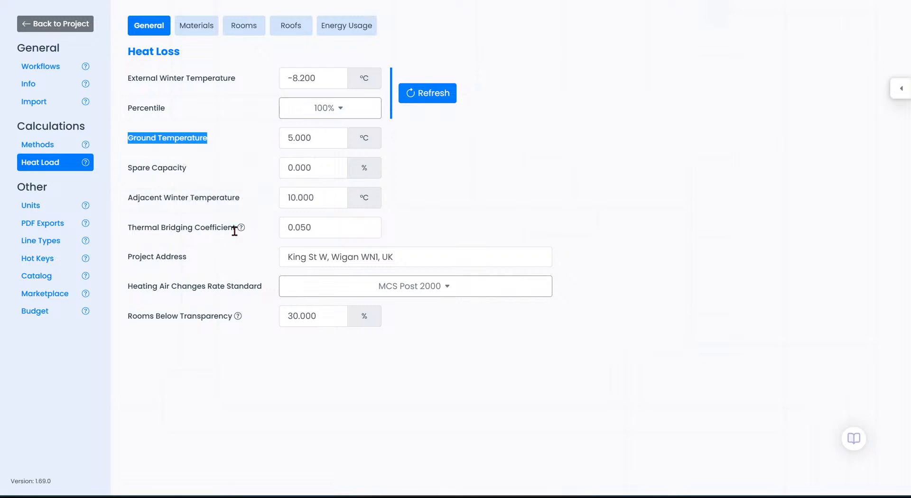
Step: Set the heating air changes rate standard to MCS Post 2006
{"action": "mouse_move", "coordinate": [241, 229]}
{"action": "left_click", "coordinate": [455, 291]}
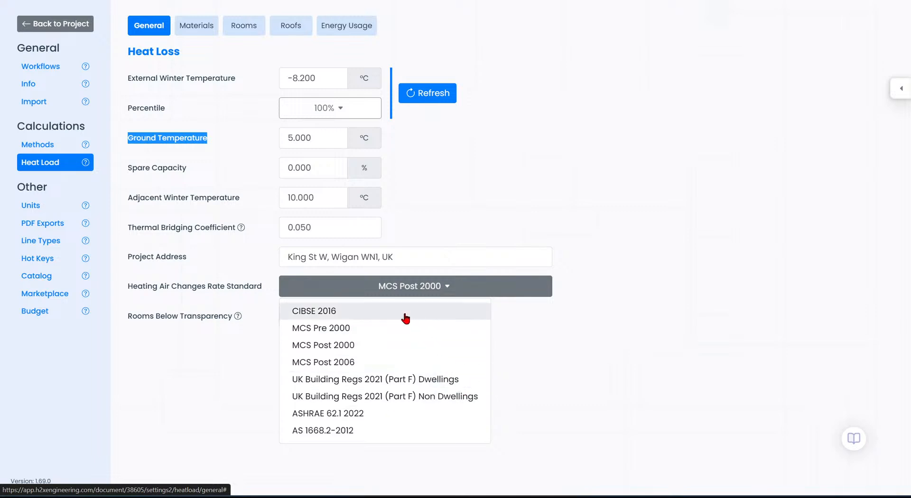
{"action": "left_click", "coordinate": [393, 364]}
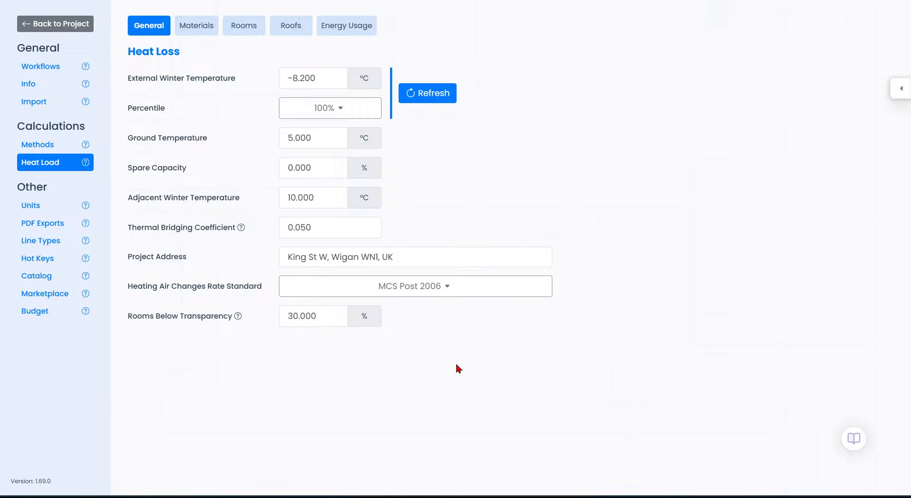
Step: Browse the materials available for external walls in the heat load material assignments, keeping the current assignment
{"action": "left_click", "coordinate": [199, 31]}
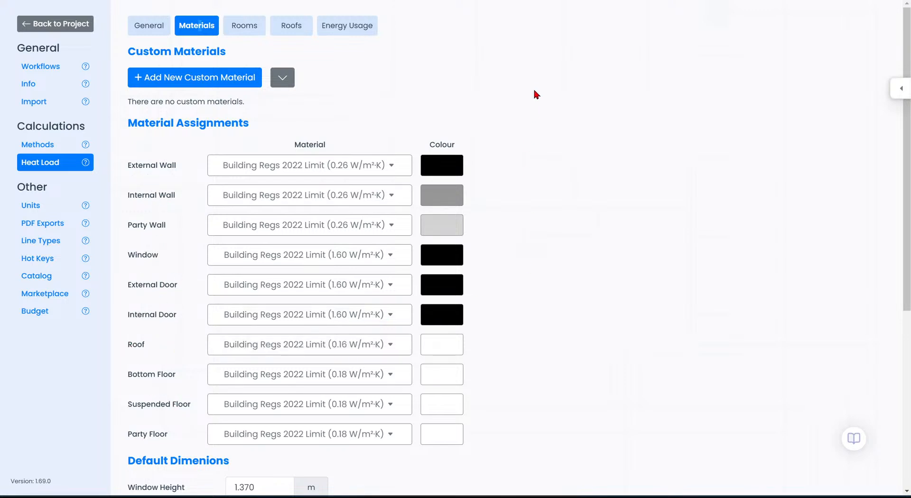
{"action": "left_click", "coordinate": [374, 169]}
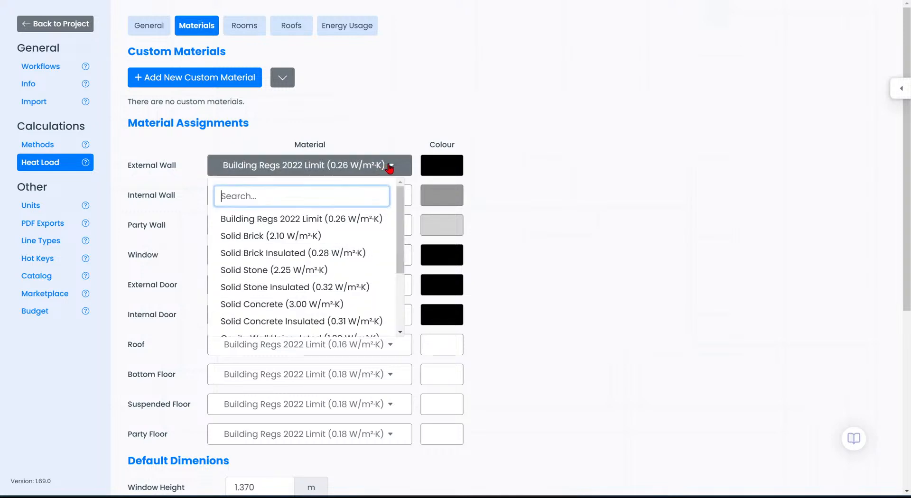
{"action": "scroll", "coordinate": [349, 240], "scroll_direction": "down", "scroll_amount": 2}
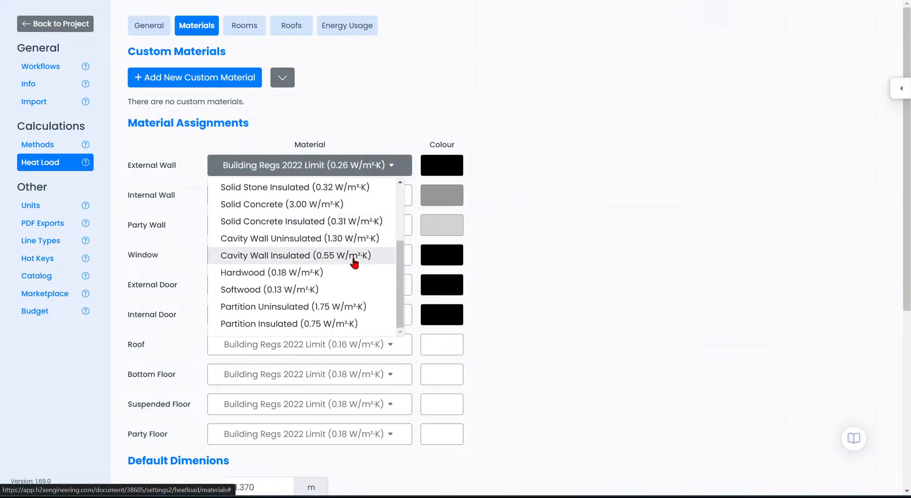
{"action": "scroll", "coordinate": [350, 294], "scroll_direction": "up", "scroll_amount": 3}
{"action": "left_click", "coordinate": [398, 113]}
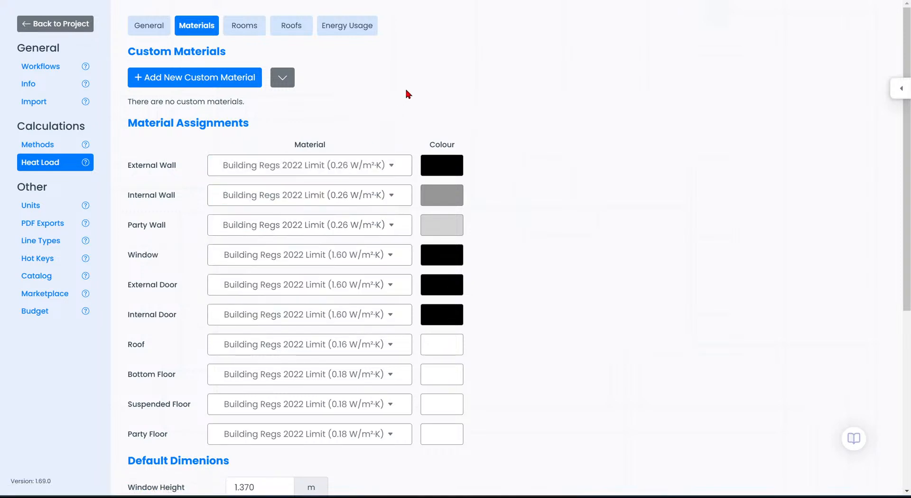
{"action": "left_click", "coordinate": [398, 167]}
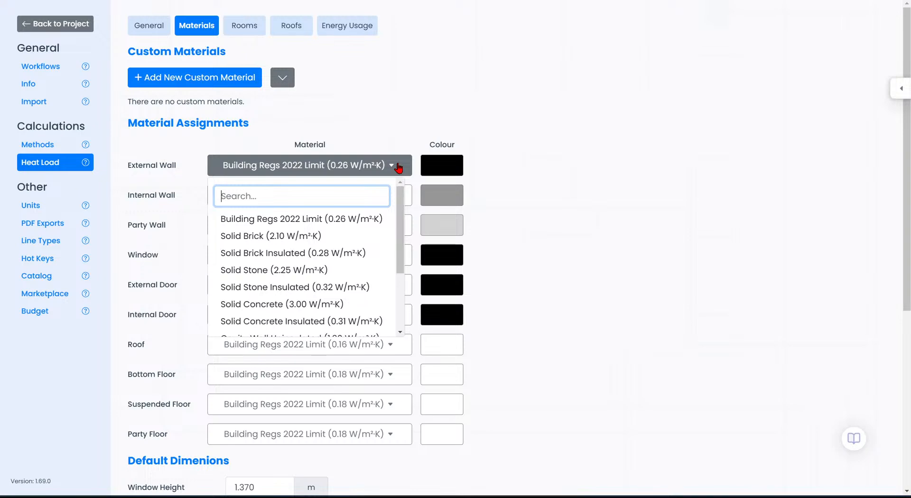
{"action": "left_click", "coordinate": [395, 110]}
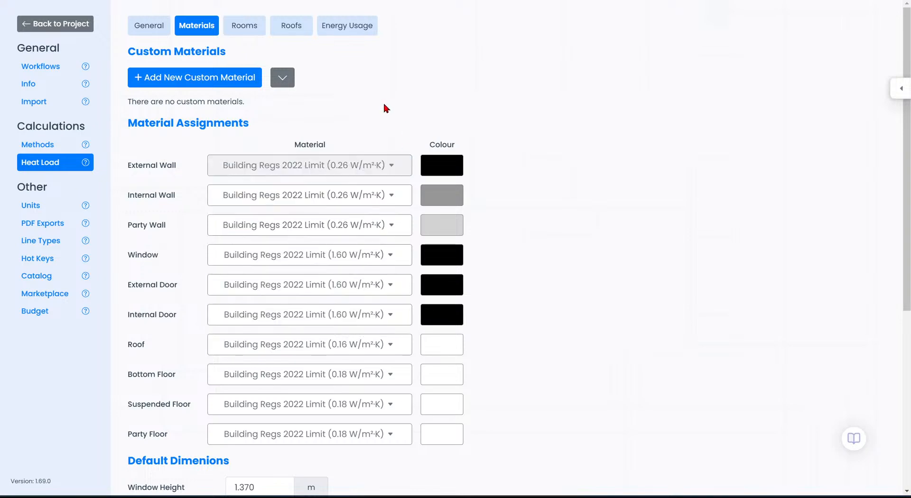
Step: Examine the form for a new custom material and its material role options, without adding a material
{"action": "left_click", "coordinate": [230, 81]}
{"action": "left_click_drag", "start_coordinate": [413, 198], "coordinate": [341, 197]}
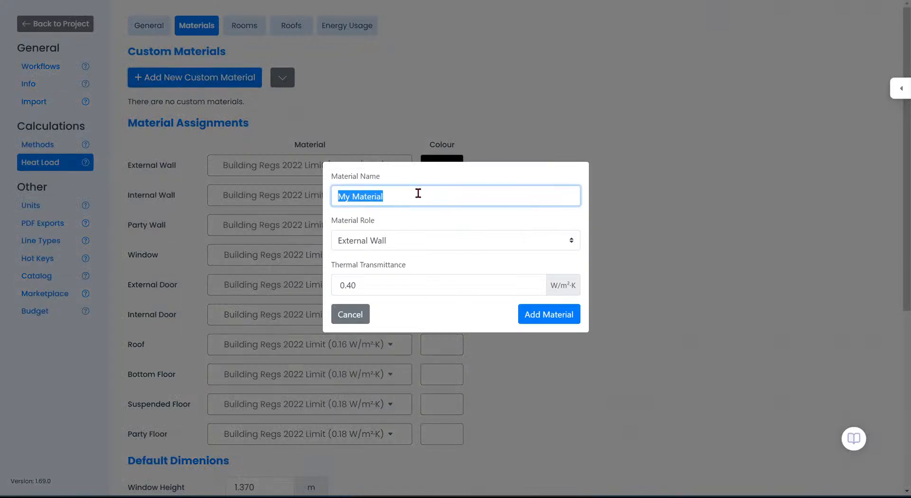
{"action": "left_click", "coordinate": [434, 241]}
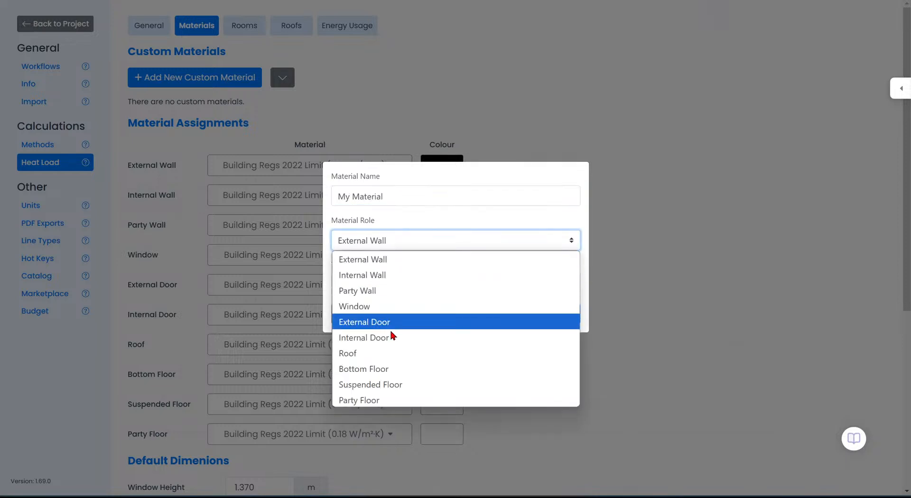
{"action": "left_click", "coordinate": [440, 235]}
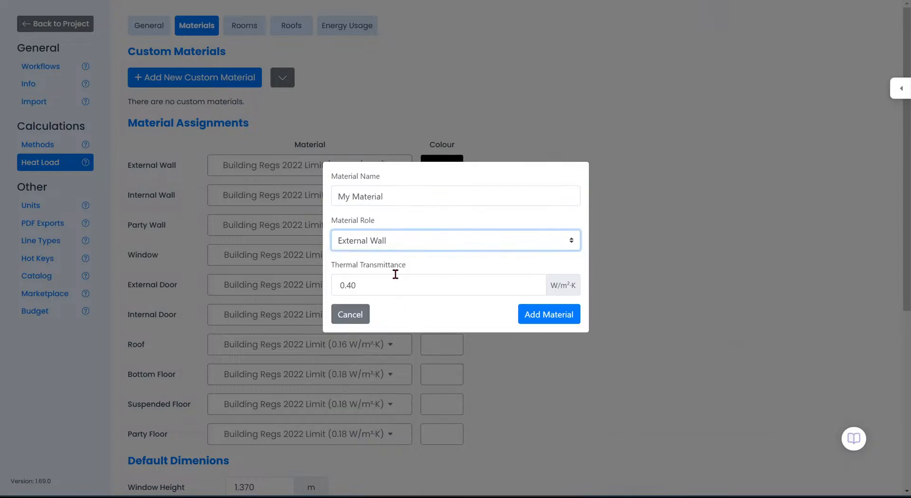
{"action": "left_click", "coordinate": [351, 314]}
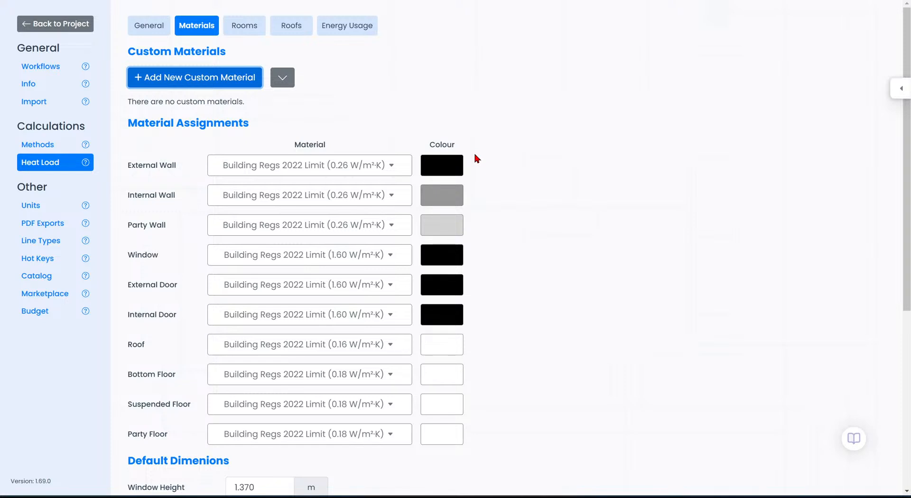
Step: Change the external wall colour to red, #F60B0B
{"action": "left_click", "coordinate": [442, 164]}
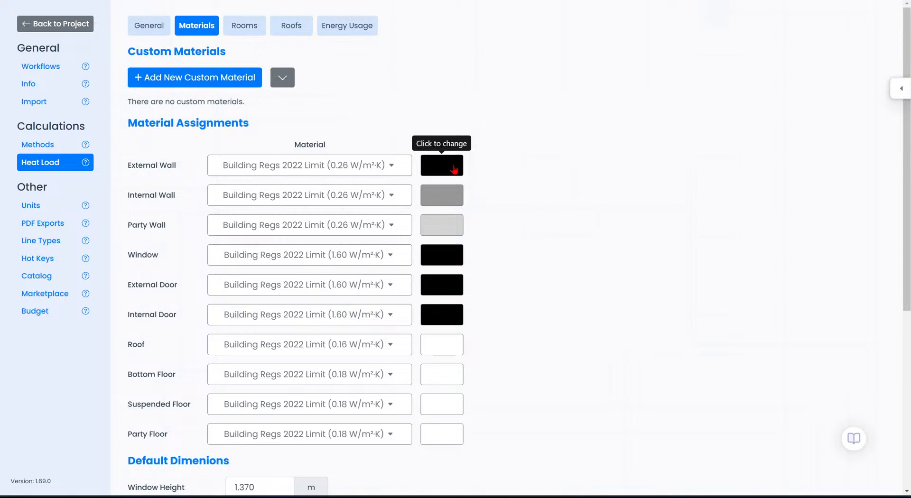
{"action": "left_click", "coordinate": [498, 28]}
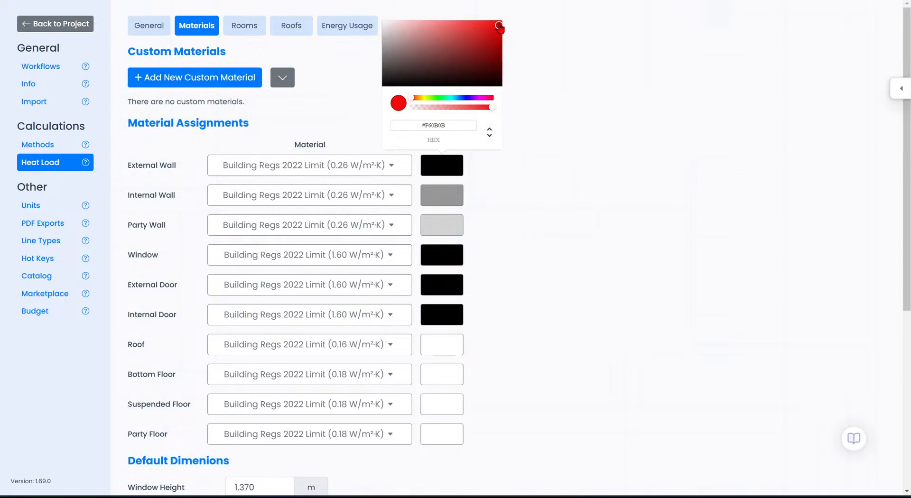
{"action": "left_click", "coordinate": [472, 193]}
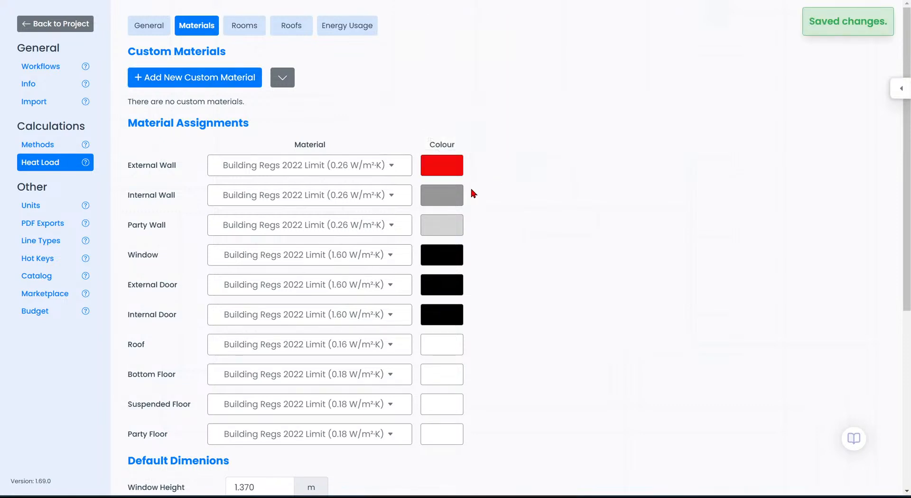
Step: Change the internal wall colour to bright green, #0BEE29
{"action": "left_click", "coordinate": [448, 197]}
{"action": "left_click", "coordinate": [440, 127]}
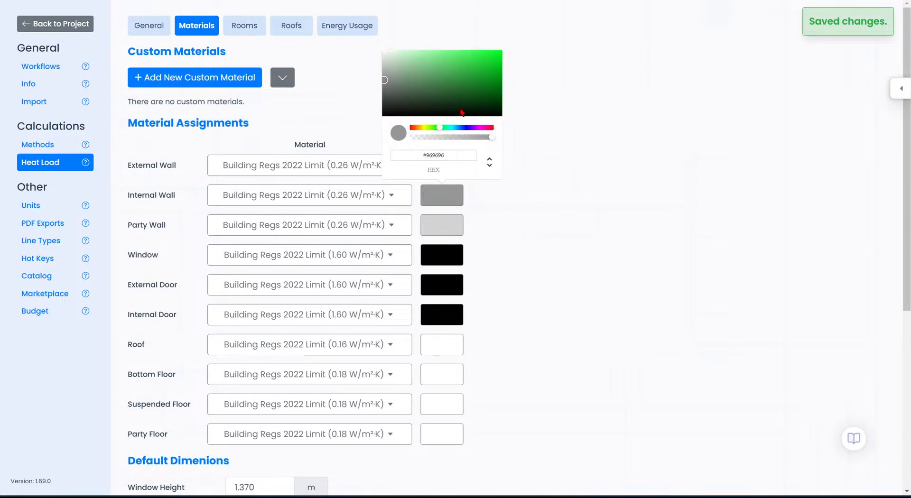
{"action": "left_click", "coordinate": [497, 59]}
{"action": "left_click", "coordinate": [551, 161]}
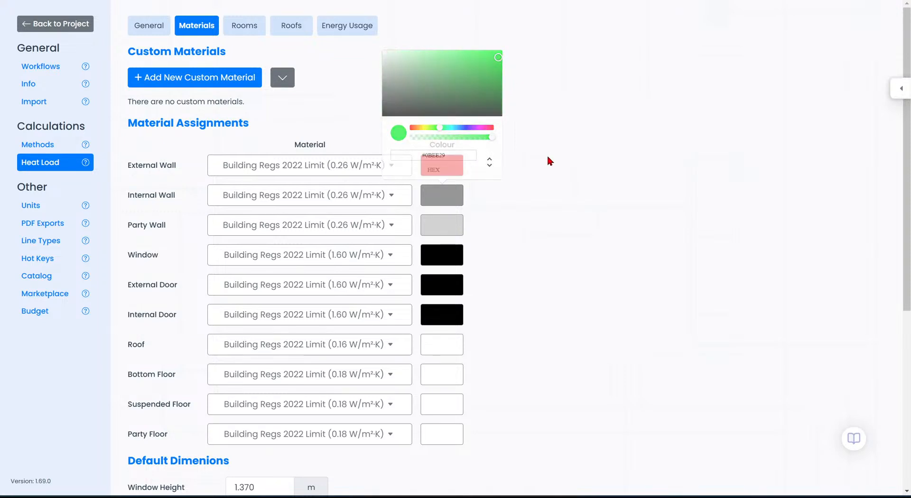
{"action": "left_click", "coordinate": [450, 195]}
{"action": "left_click", "coordinate": [560, 182]}
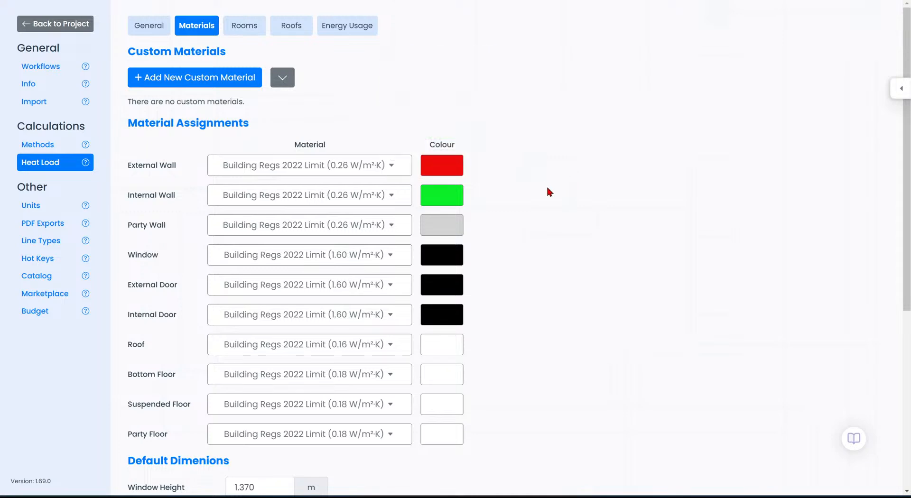
Step: Review the default dimensions for windows, rooms, doors and wall widths
{"action": "scroll", "coordinate": [545, 188], "scroll_direction": "down", "scroll_amount": 5}
{"action": "scroll", "coordinate": [556, 207], "scroll_direction": "down", "scroll_amount": 2}
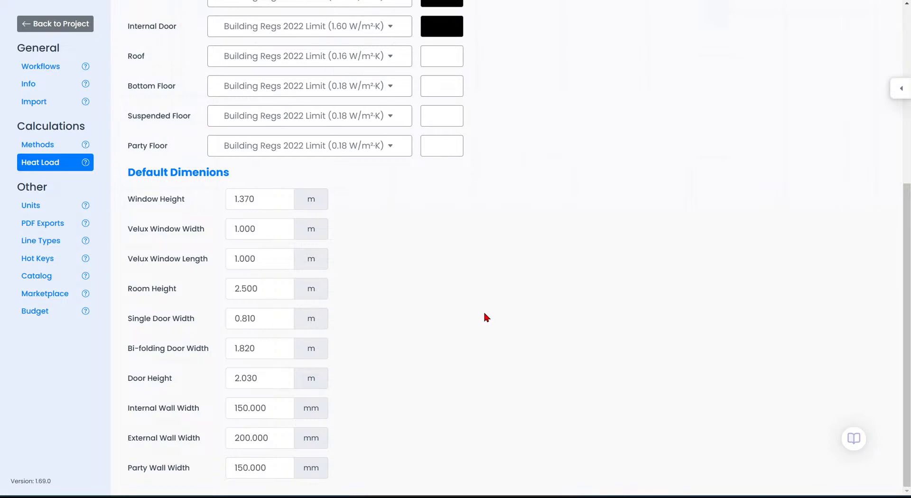
{"action": "scroll", "coordinate": [531, 285], "scroll_direction": "up", "scroll_amount": 6}
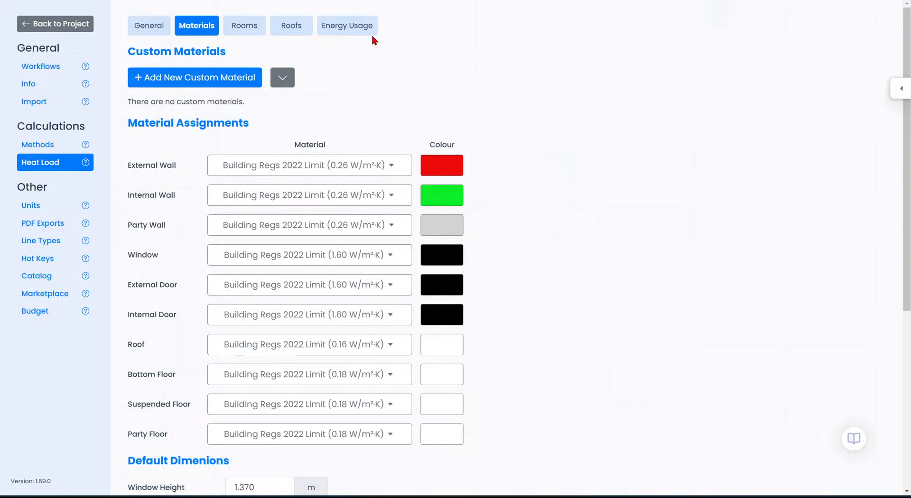
Step: Open the energy usage settings and examine the heating degree days value
{"action": "left_click", "coordinate": [356, 32]}
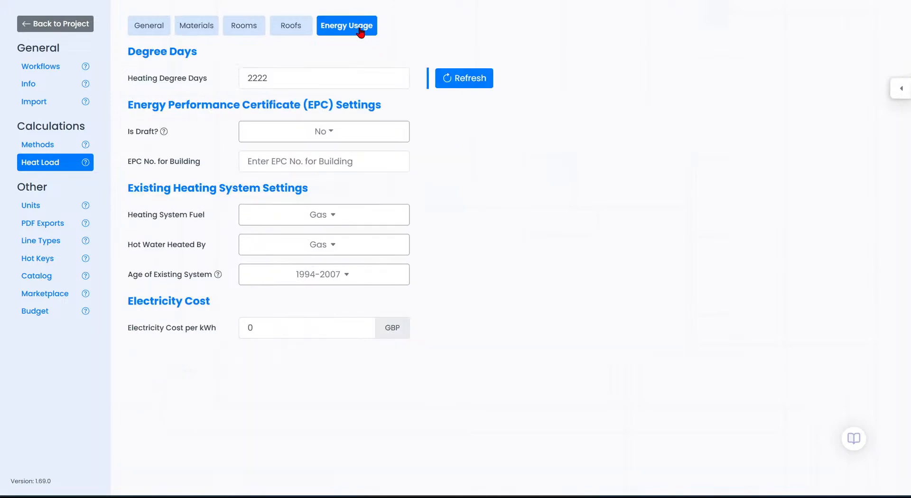
{"action": "left_click_drag", "start_coordinate": [129, 80], "coordinate": [209, 79]}
{"action": "left_click", "coordinate": [213, 85]}
{"action": "left_click_drag", "start_coordinate": [307, 81], "coordinate": [241, 84]}
{"action": "left_click", "coordinate": [461, 155]}
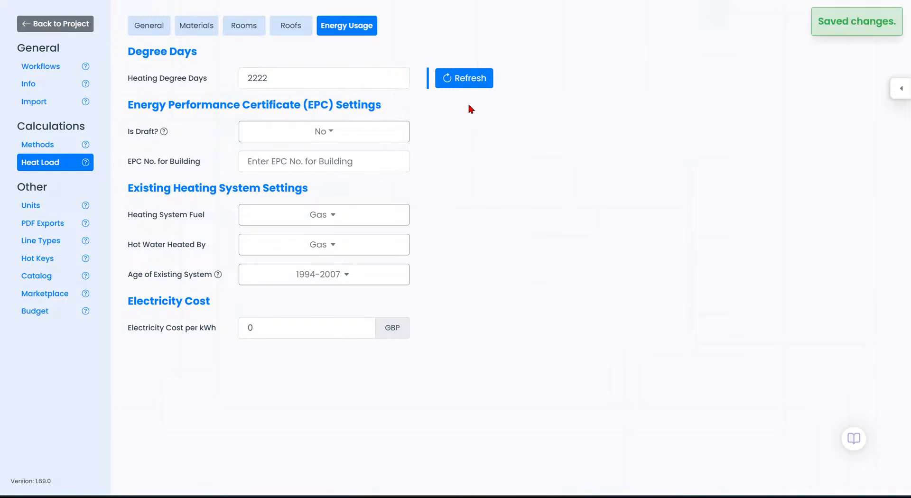
Step: Refresh the heating degree days and set the electricity cost per kWh to 0.23 GBP
{"action": "left_click", "coordinate": [472, 81]}
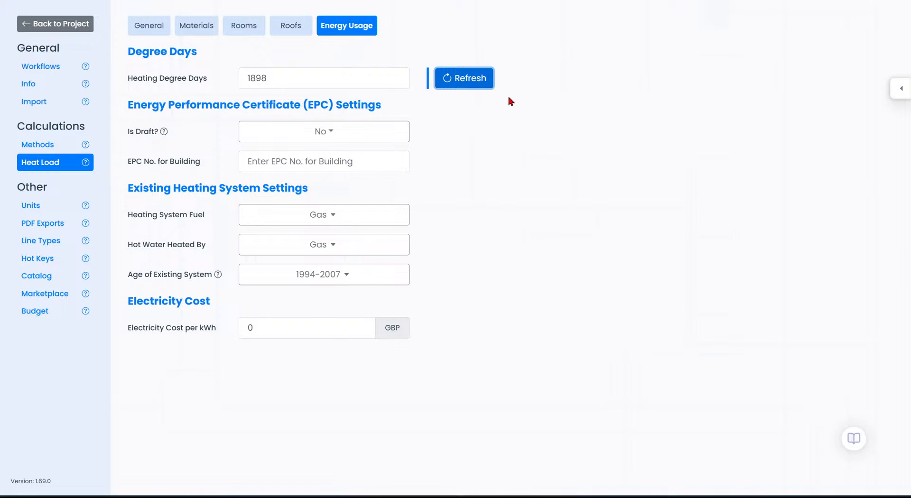
{"action": "left_click", "coordinate": [285, 331]}
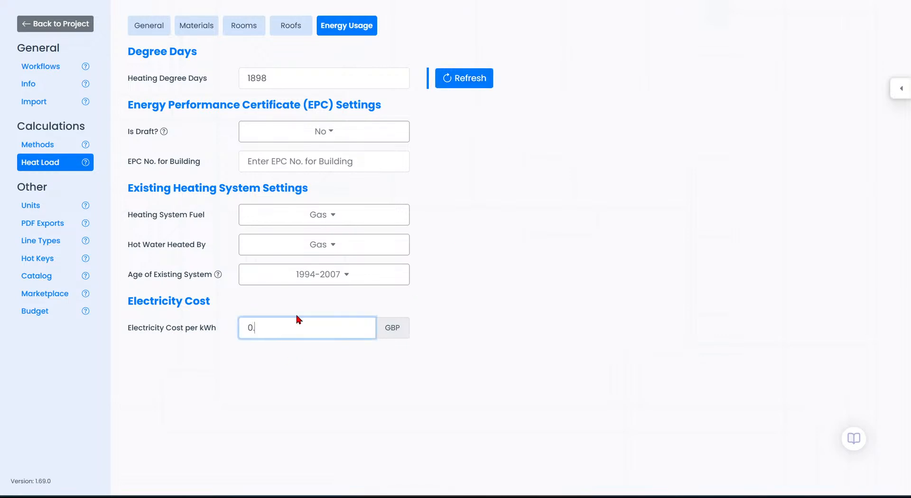
{"action": "type", "text": "0.23"}
{"action": "left_click", "coordinate": [296, 389]}
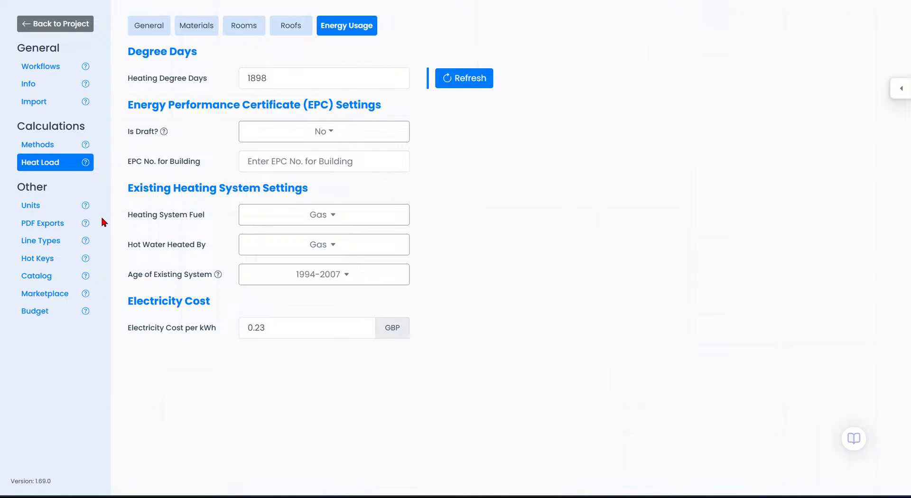
Step: Review the mechanical calculation methods, especially the heating air changes rate standard and the percentage of ventilation heat loss recovered
{"action": "left_click", "coordinate": [65, 145]}
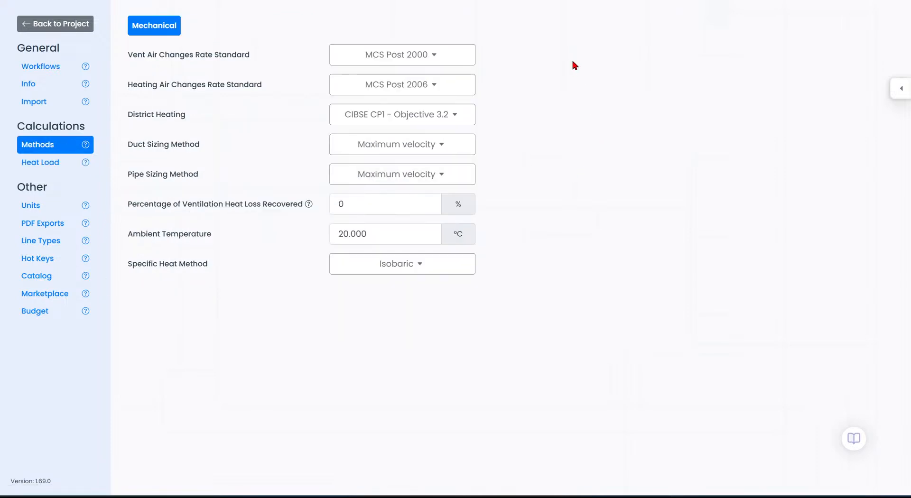
{"action": "left_click_drag", "start_coordinate": [135, 84], "coordinate": [275, 89]}
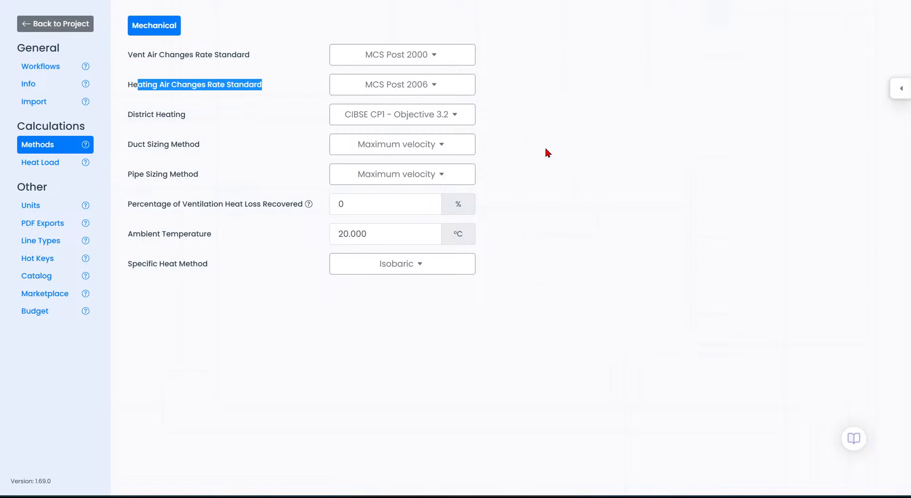
{"action": "left_click_drag", "start_coordinate": [127, 204], "coordinate": [302, 204]}
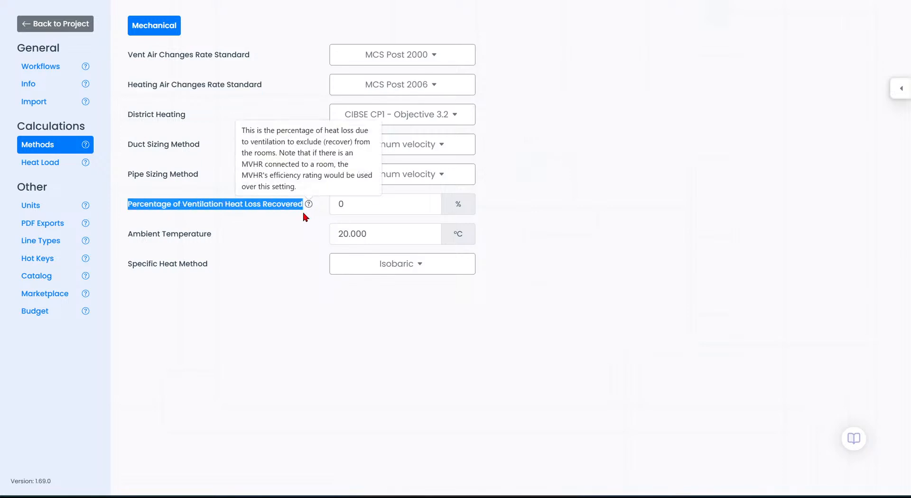
{"action": "mouse_move", "coordinate": [311, 207]}
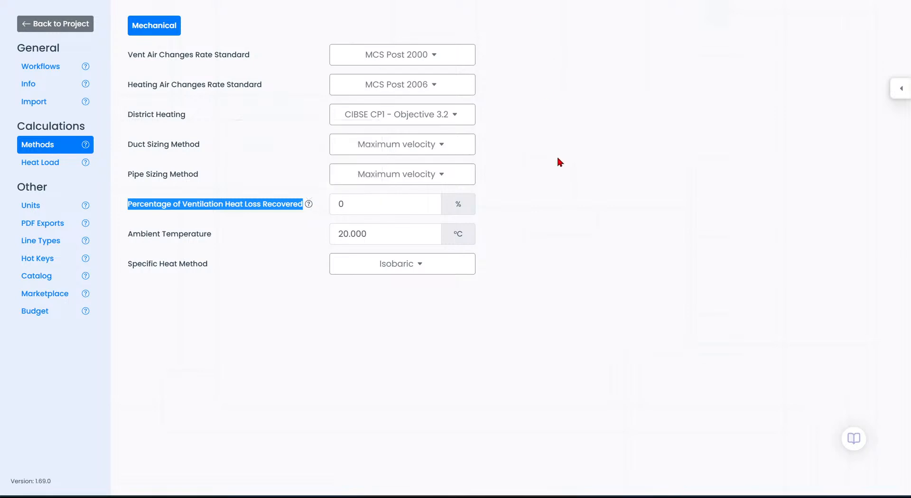
{"action": "left_click", "coordinate": [566, 169]}
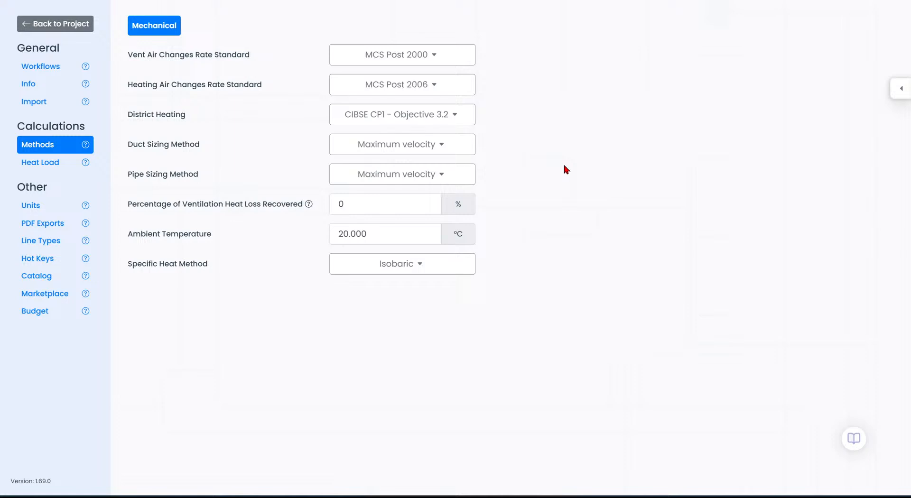
Step: Return to the project's floor plan and add a level above the ground floor
{"action": "left_click", "coordinate": [82, 28]}
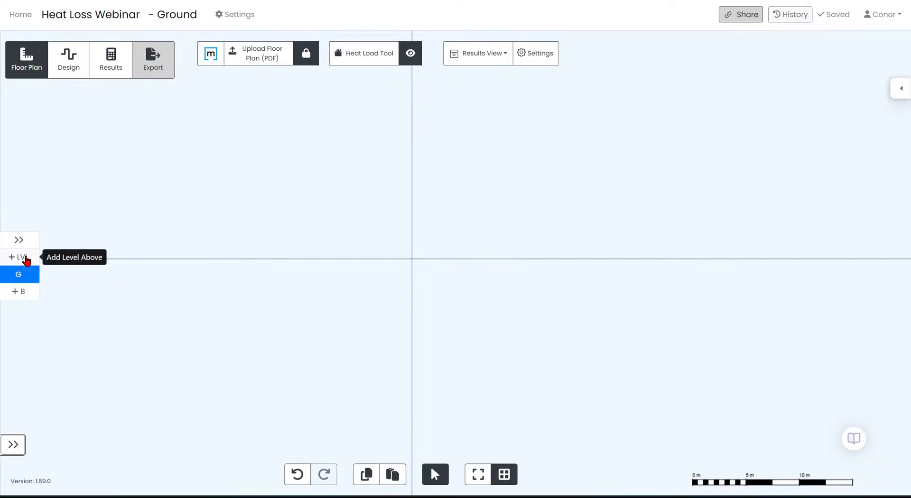
{"action": "left_click", "coordinate": [22, 257]}
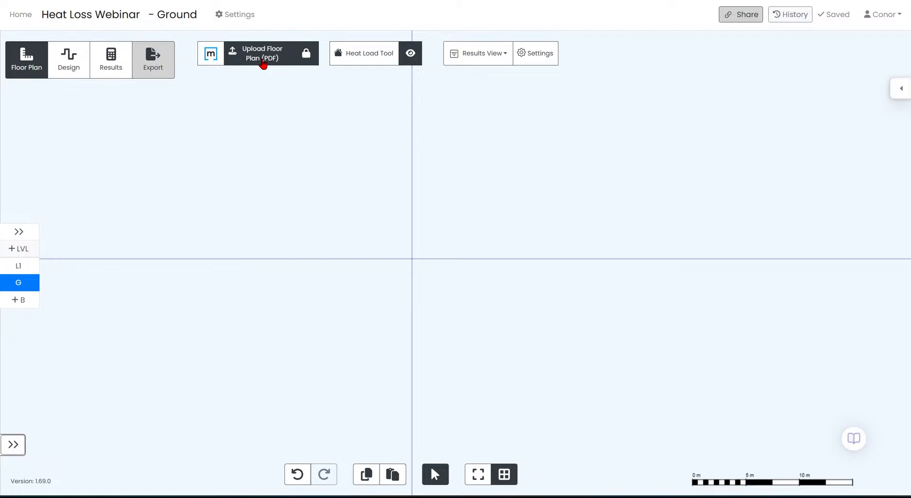
Step: Upload the floor plan PDFs Ground-Floor-Ventilation-h2x-University and Level-1-Ventilation-h2x-University together
{"action": "left_click", "coordinate": [262, 63]}
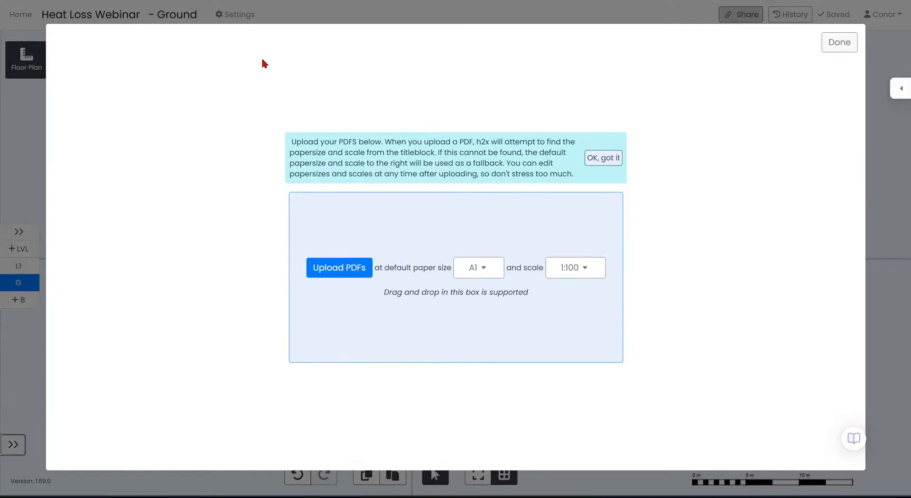
{"action": "left_click", "coordinate": [347, 269]}
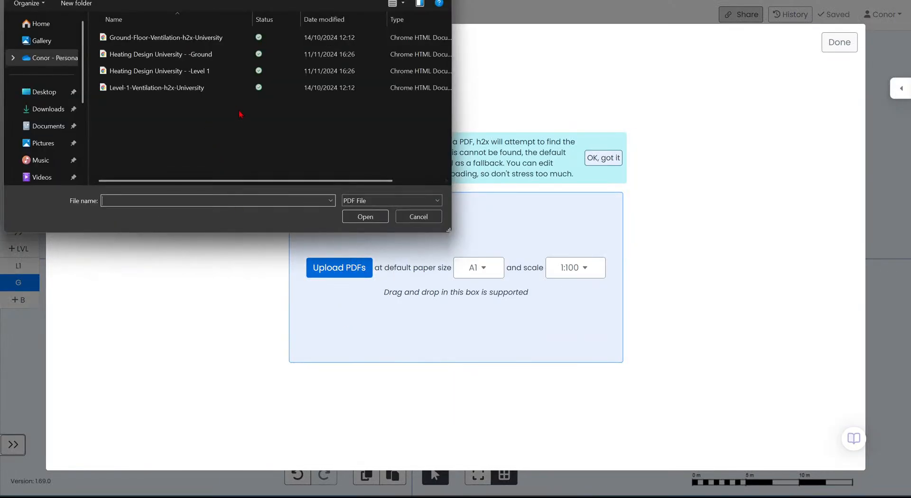
{"action": "left_click_drag", "start_coordinate": [246, 0], "coordinate": [307, 52]}
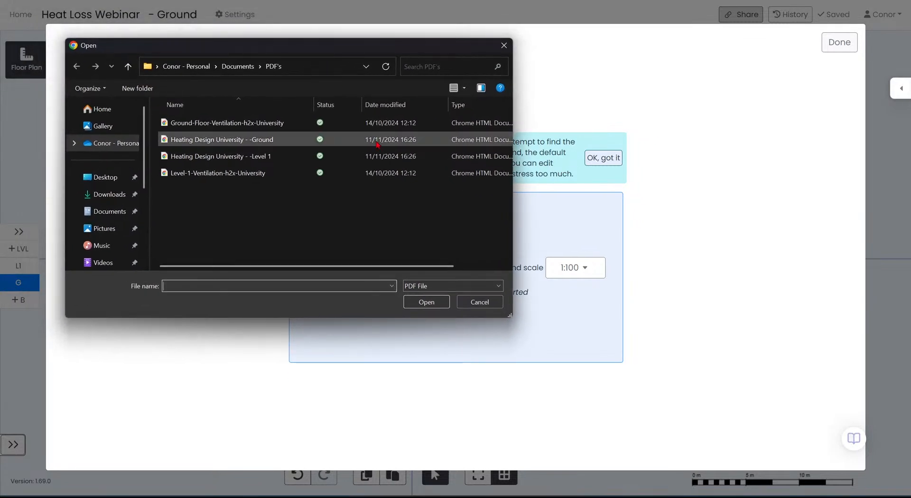
{"action": "left_click", "coordinate": [245, 174]}
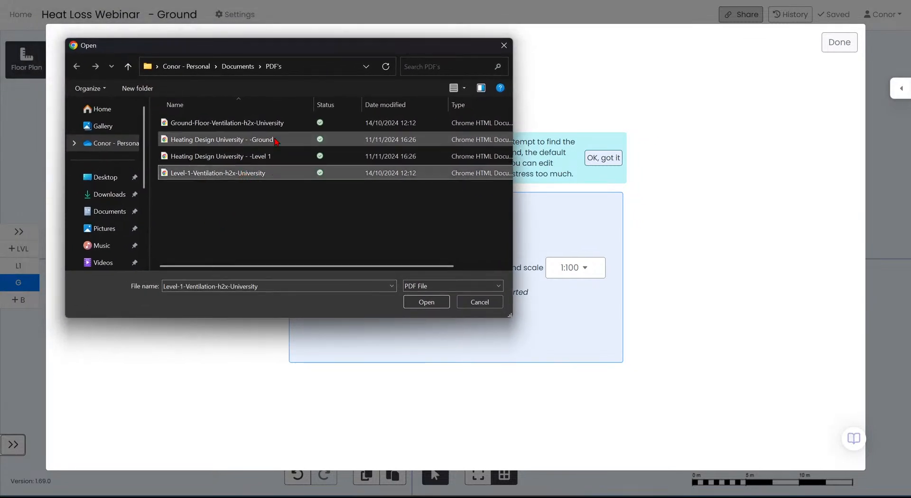
{"action": "left_click", "coordinate": [223, 122], "text": "ctrl"}
{"action": "left_click", "coordinate": [418, 302]}
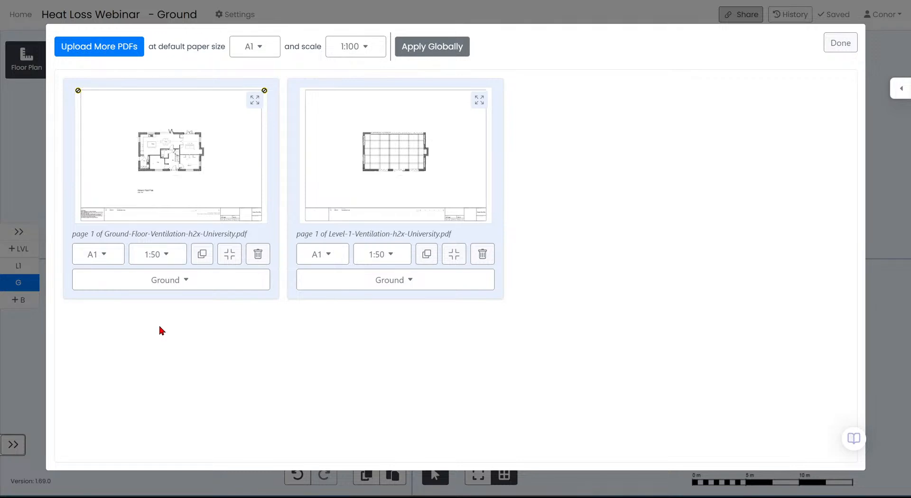
Step: Check the scale and paper size in the title block of the ground floor PDF
{"action": "left_click", "coordinate": [197, 166]}
{"action": "scroll", "coordinate": [676, 436], "scroll_direction": "up", "scroll_amount": 6}
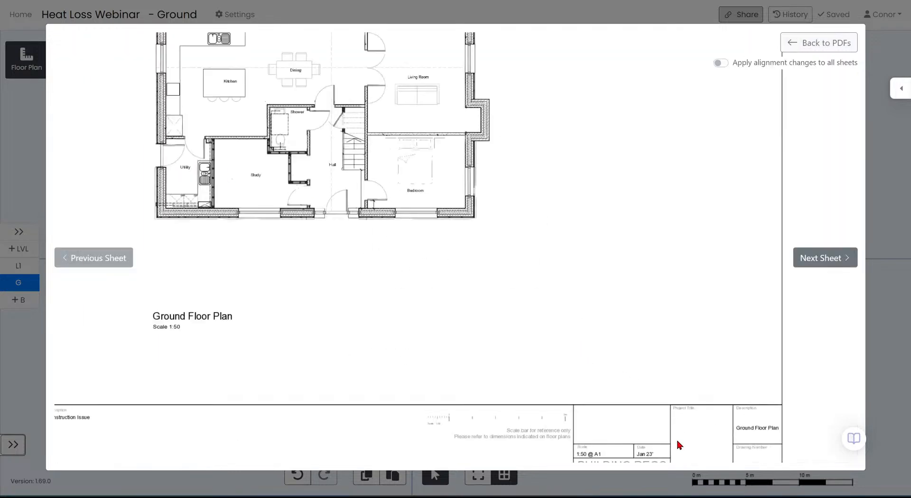
{"action": "left_click_drag", "start_coordinate": [640, 407], "coordinate": [620, 189]}
{"action": "scroll", "coordinate": [545, 247], "scroll_direction": "up", "scroll_amount": 3}
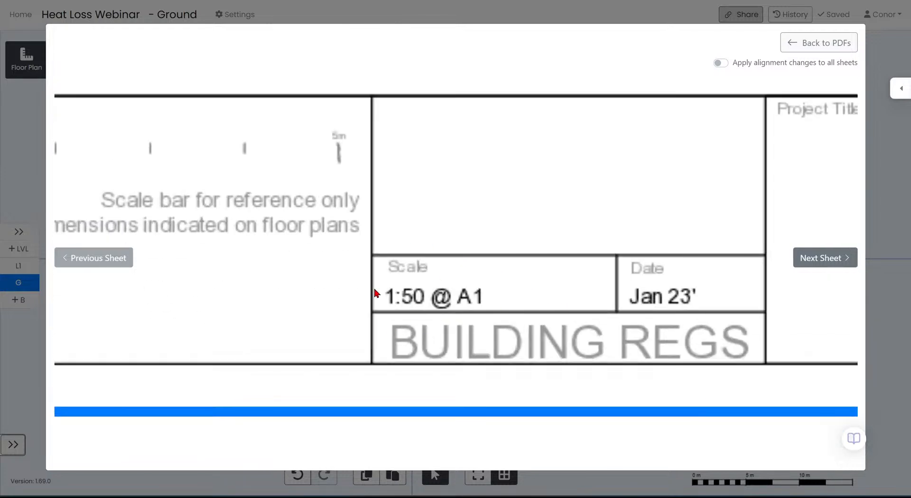
{"action": "left_click", "coordinate": [806, 43]}
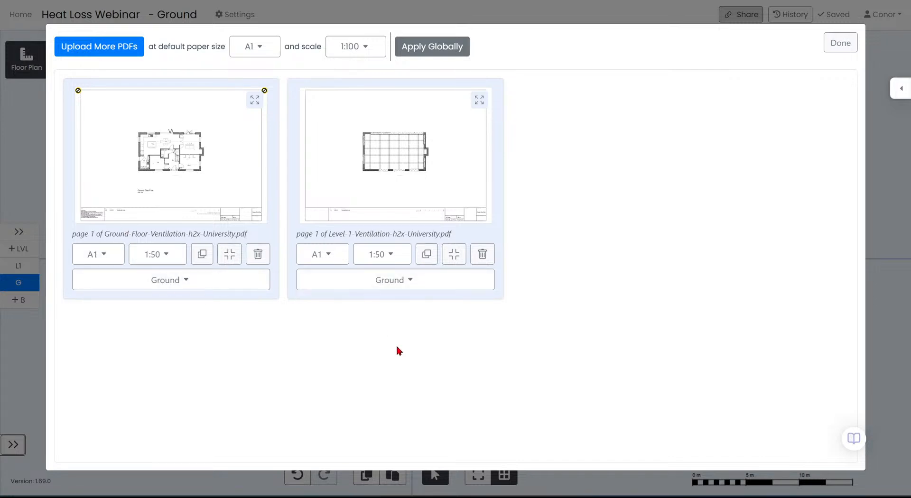
Step: Assign the Level-1-Ventilation-h2x-University PDF to Level 1 and finish the PDF setup
{"action": "left_click", "coordinate": [404, 286]}
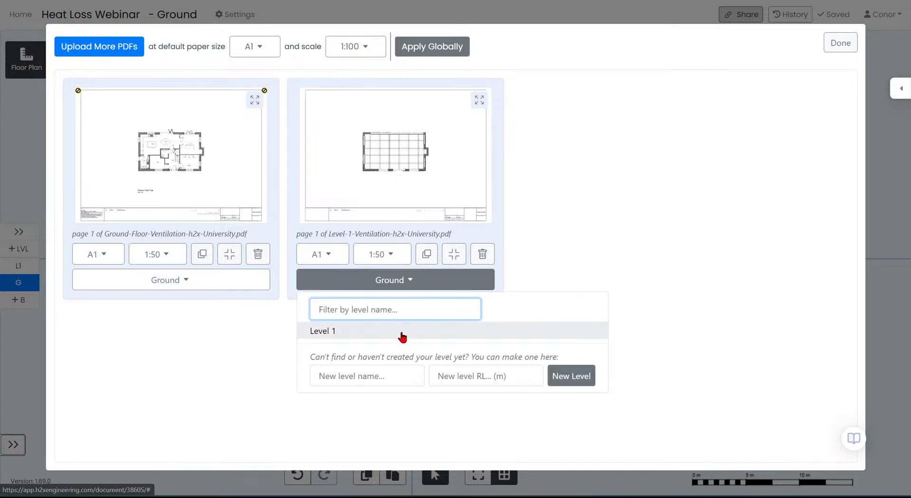
{"action": "left_click", "coordinate": [410, 334]}
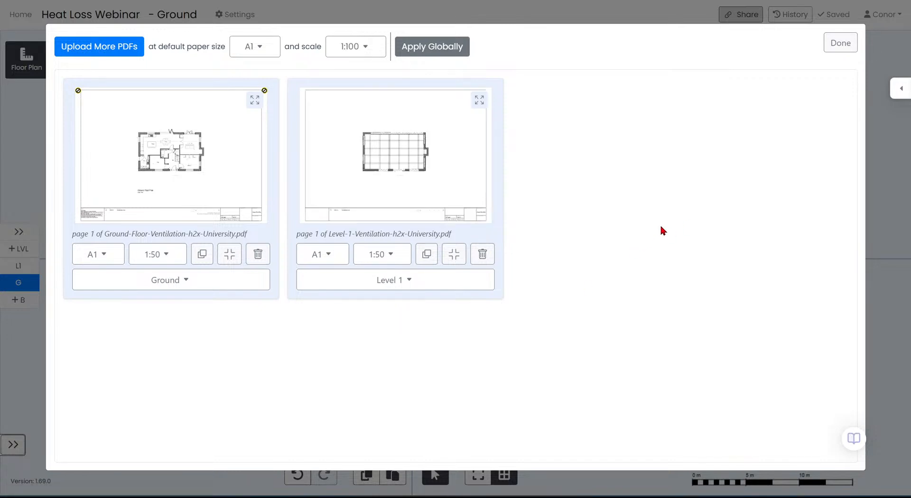
{"action": "left_click", "coordinate": [840, 45]}
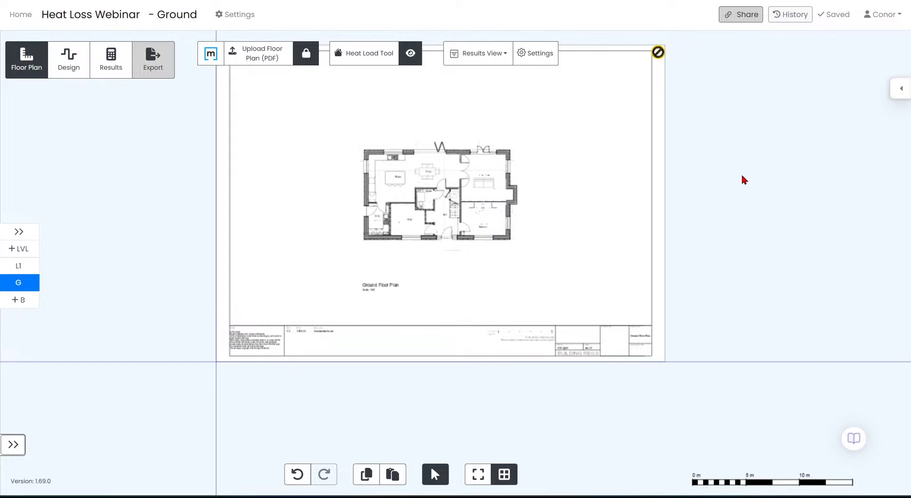
Step: Compare the Level 1 and Ground floor plans to check that the two drawings align
{"action": "left_click", "coordinate": [30, 269]}
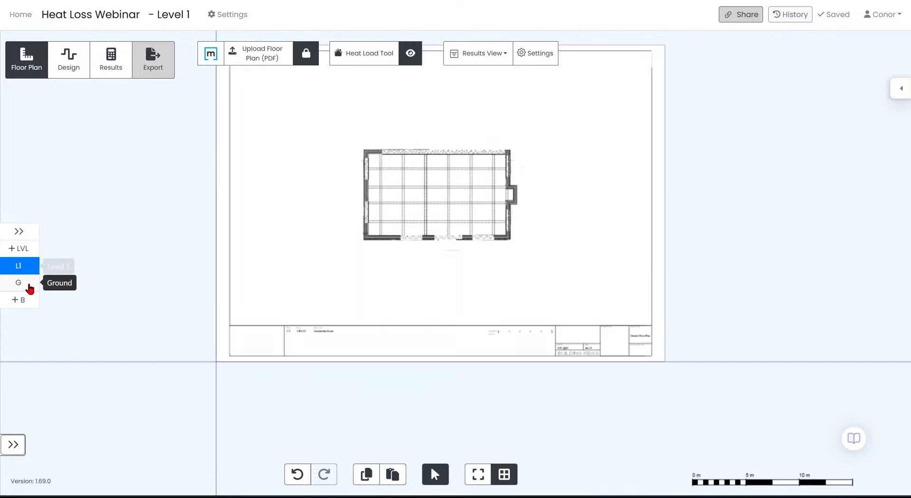
{"action": "left_click", "coordinate": [30, 282]}
{"action": "left_click", "coordinate": [29, 265]}
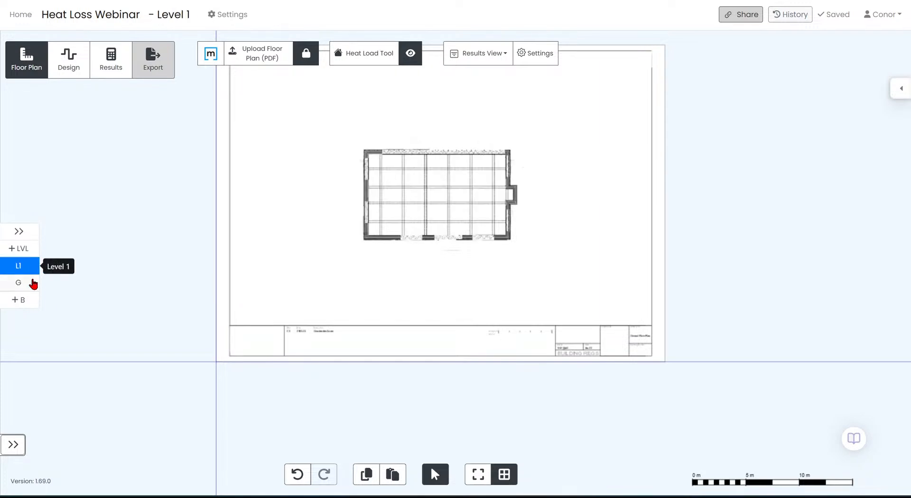
{"action": "left_click", "coordinate": [31, 283]}
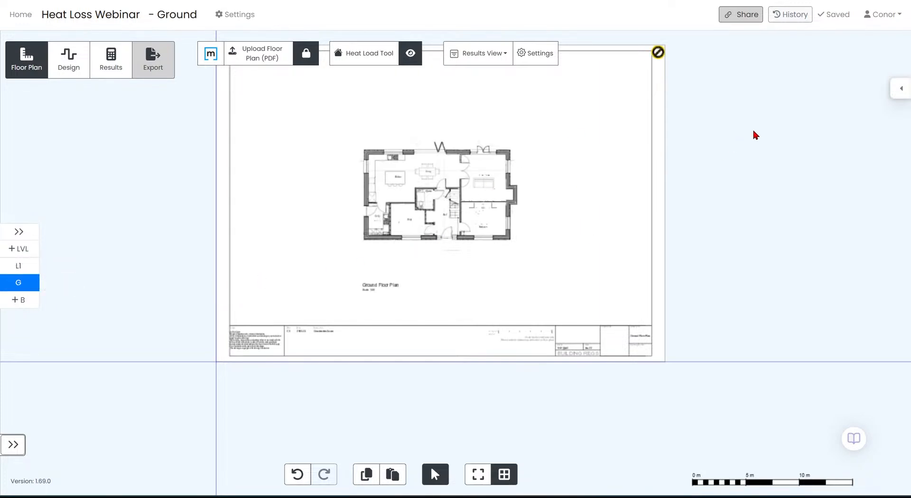
Step: Try moving the unlocked ground floor drawing so the building's lower-left corner meets the origin, and undo the move
{"action": "left_click_drag", "start_coordinate": [737, 139], "coordinate": [730, 166]}
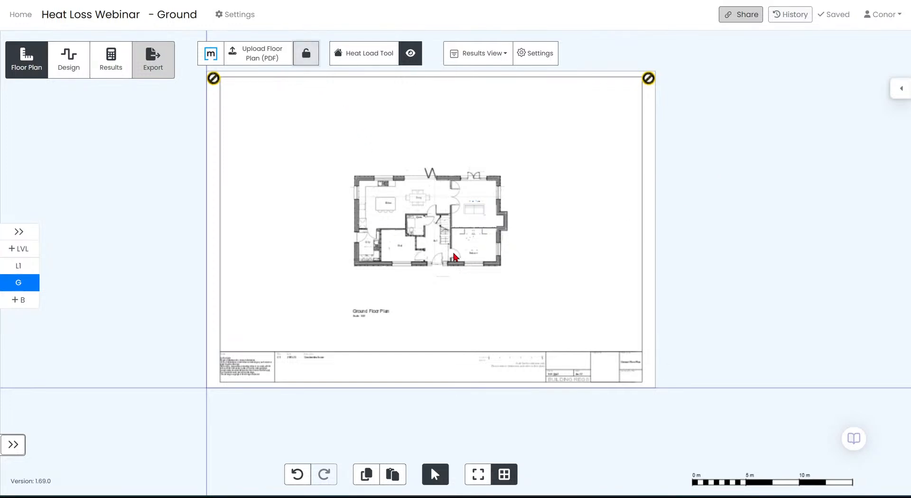
{"action": "left_click_drag", "start_coordinate": [502, 183], "coordinate": [355, 304]}
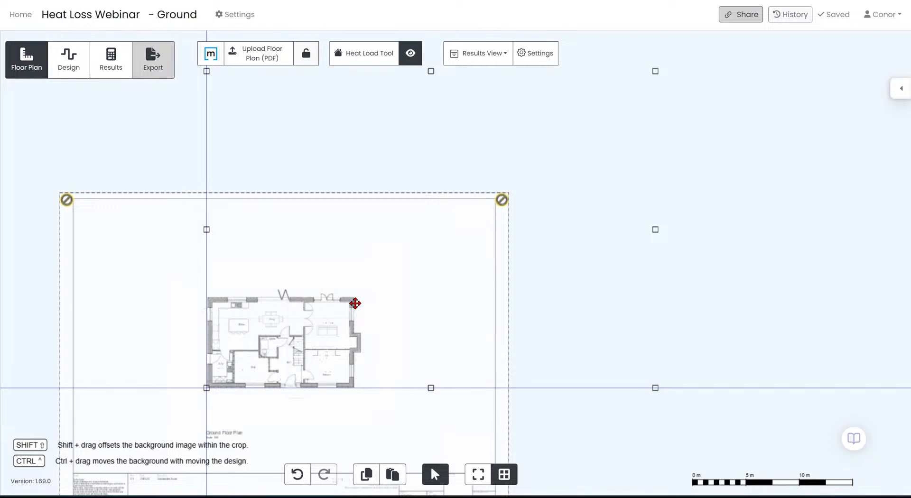
{"action": "left_click_drag", "start_coordinate": [355, 303], "coordinate": [355, 304]}
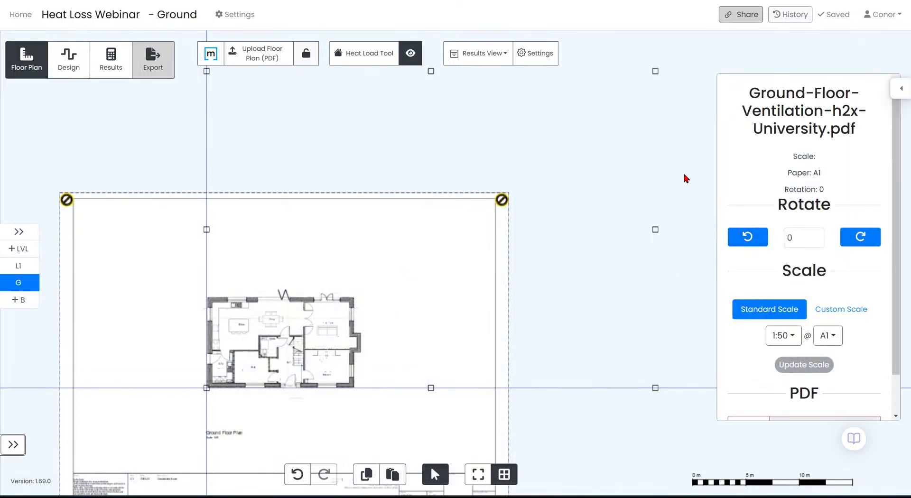
{"action": "key", "text": "ctrl+z"}
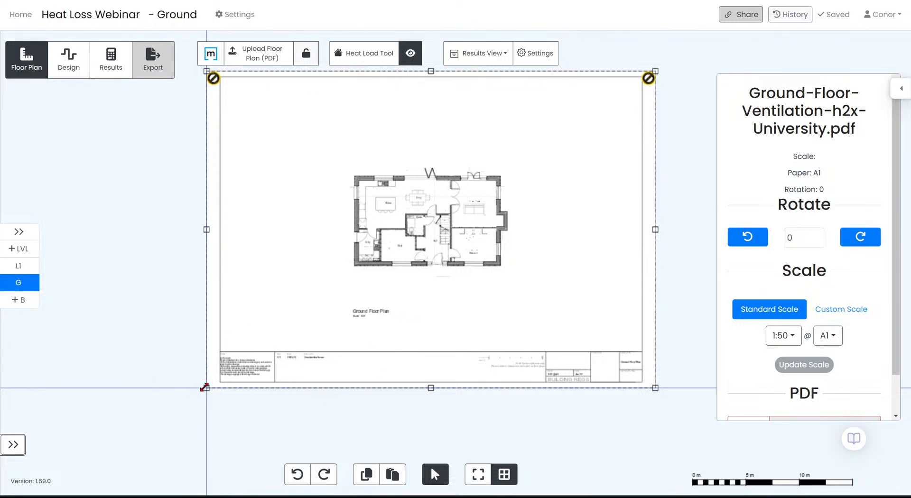
Step: Crop the ground floor PDF closely around the building outline, removing the title block, and lock the background
{"action": "left_click_drag", "start_coordinate": [208, 387], "coordinate": [307, 283]}
{"action": "left_click_drag", "start_coordinate": [656, 70], "coordinate": [533, 159]}
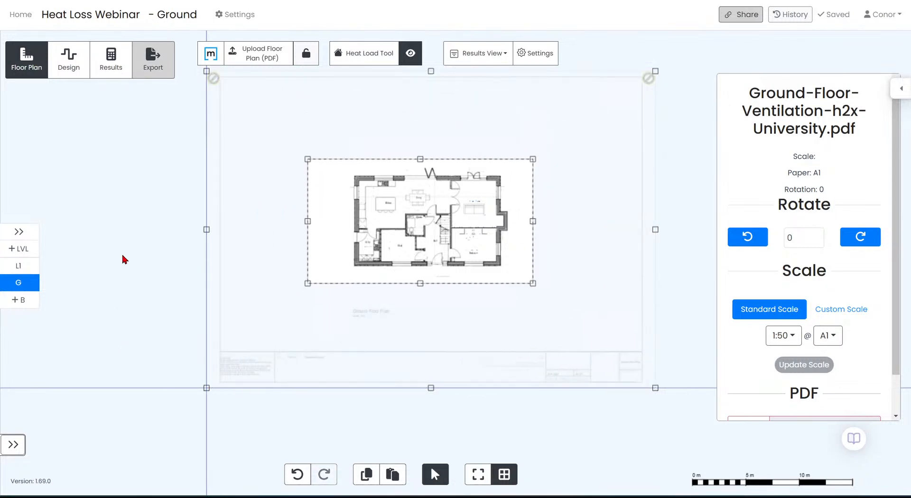
{"action": "left_click", "coordinate": [306, 53]}
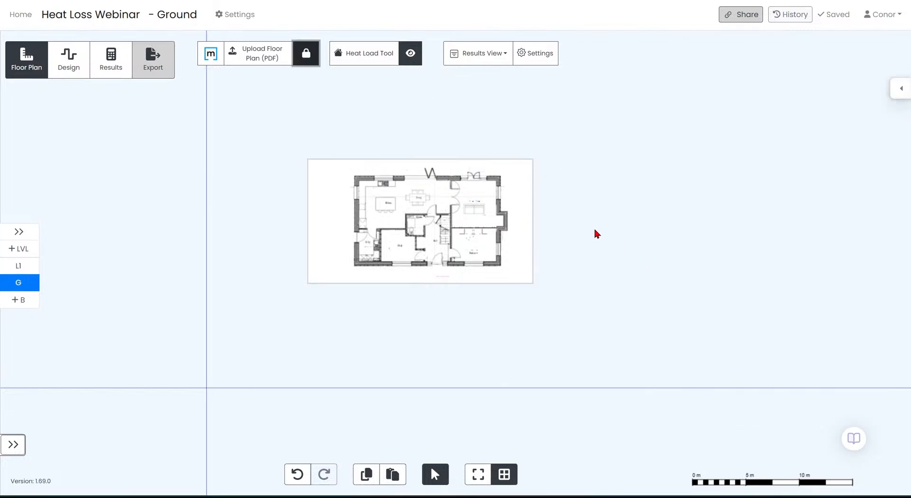
Step: Activate the Heat Load Tool on the ground floor plan
{"action": "scroll", "coordinate": [516, 229], "scroll_direction": "up", "scroll_amount": 2}
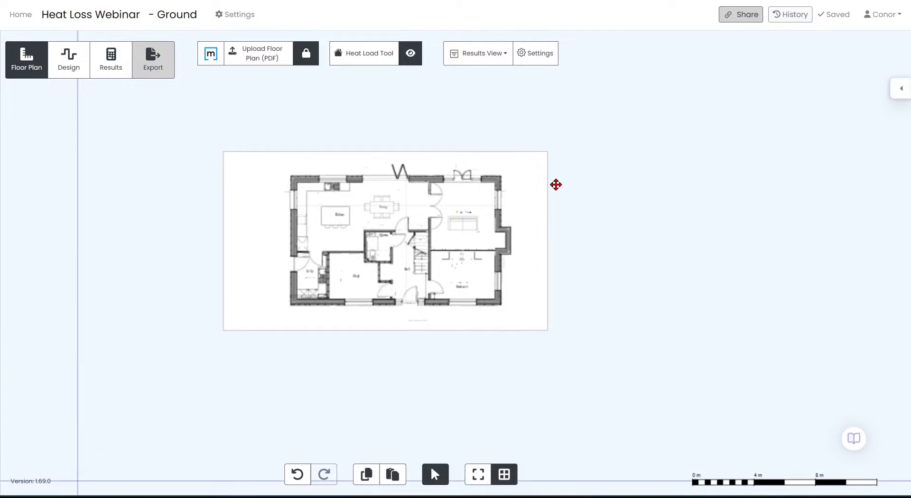
{"action": "scroll", "coordinate": [473, 223], "scroll_direction": "up", "scroll_amount": 1}
{"action": "scroll", "coordinate": [473, 223], "scroll_direction": "up", "scroll_amount": 1}
{"action": "scroll", "coordinate": [351, 237], "scroll_direction": "up", "scroll_amount": 3}
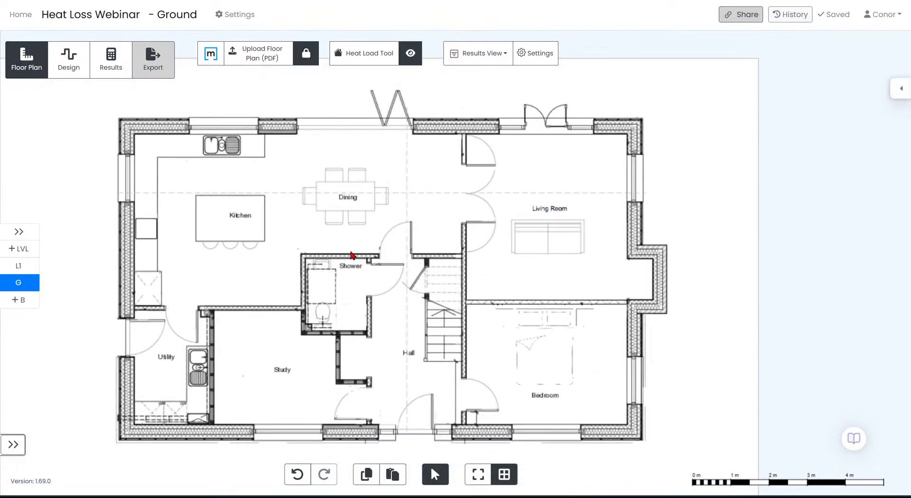
{"action": "left_click_drag", "start_coordinate": [350, 252], "coordinate": [394, 230]}
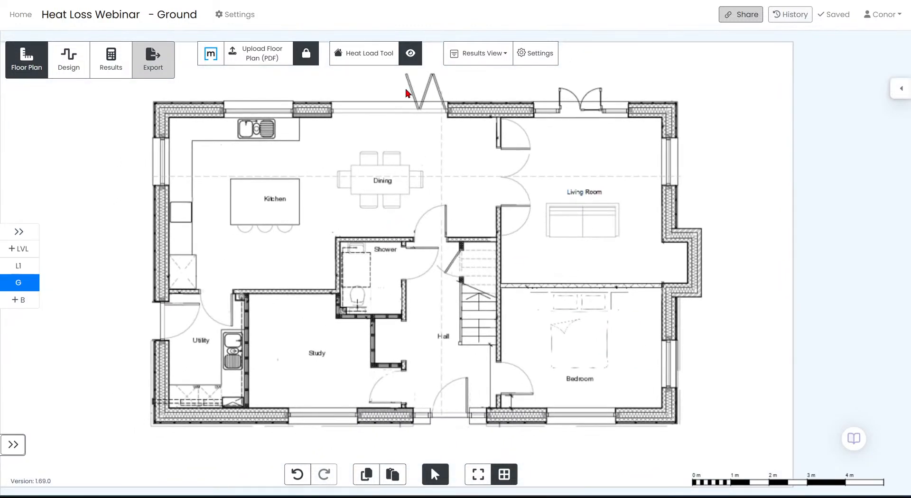
{"action": "left_click", "coordinate": [385, 63]}
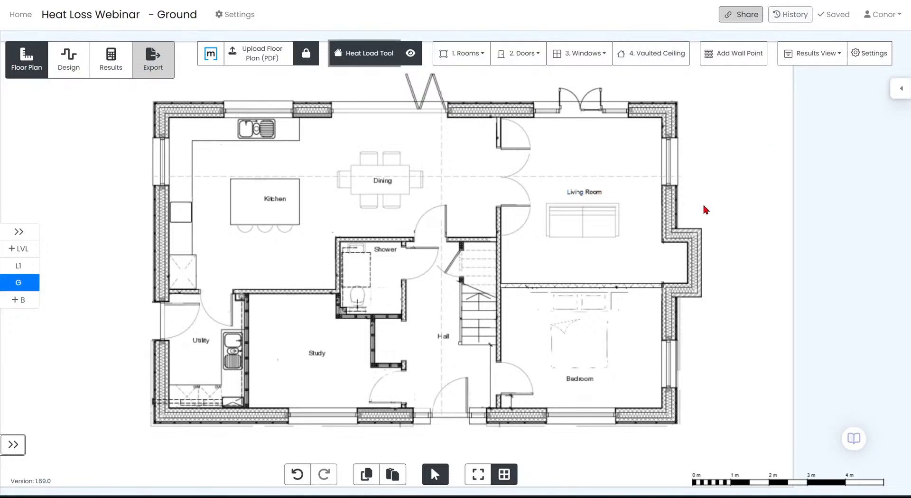
Step: Draw a Utility room (18 °C) along the inner faces of the utility walls, about 1.95 m by 2.95 m
{"action": "left_click", "coordinate": [481, 64]}
{"action": "scroll", "coordinate": [515, 118], "scroll_direction": "down", "scroll_amount": 2}
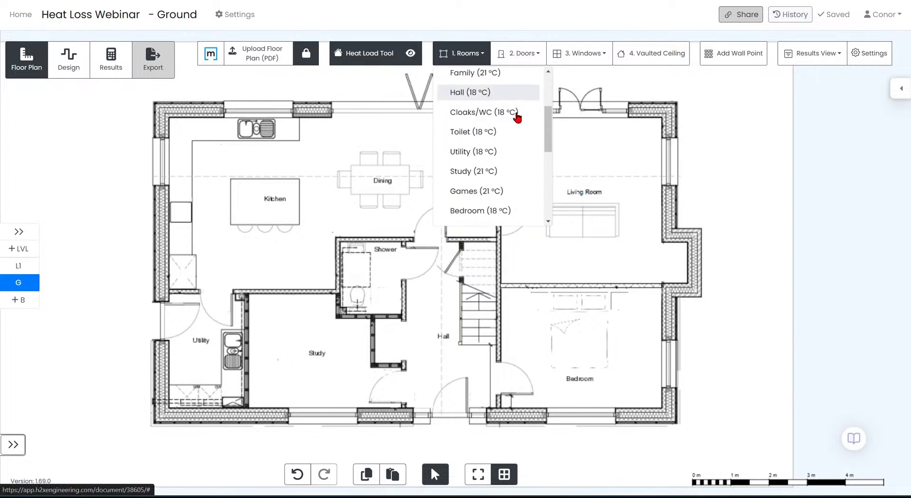
{"action": "left_click", "coordinate": [467, 154]}
{"action": "scroll", "coordinate": [161, 351], "scroll_direction": "up", "scroll_amount": 3}
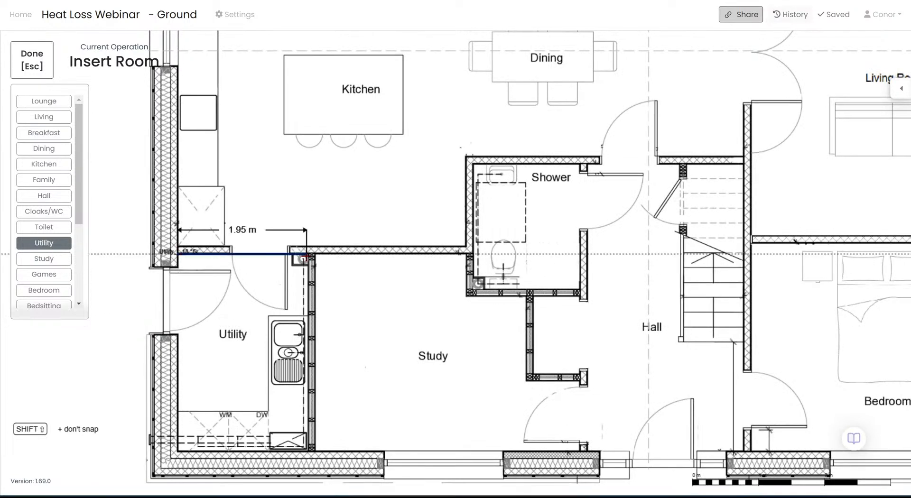
{"action": "left_click", "coordinate": [305, 255]}
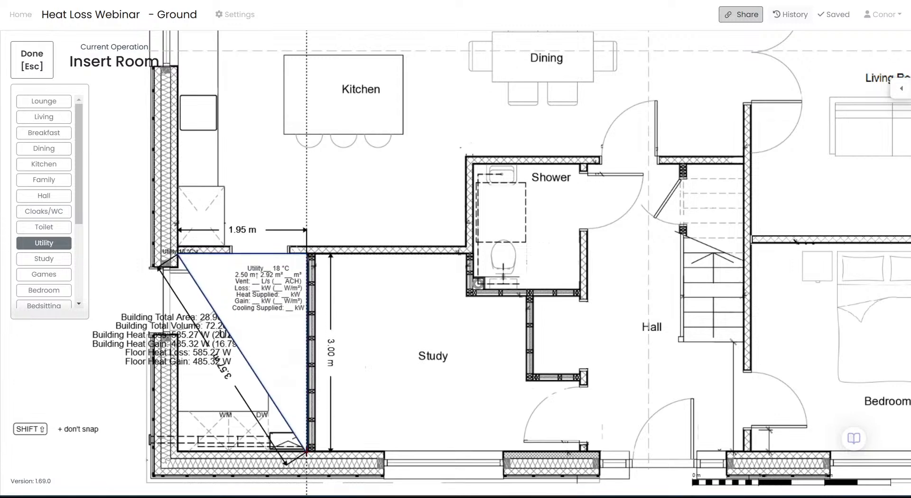
{"action": "left_click", "coordinate": [306, 449]}
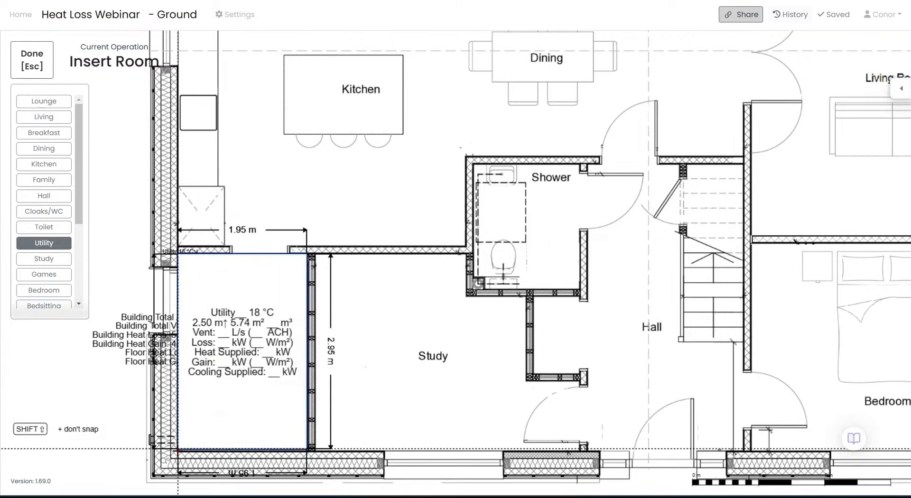
{"action": "left_click", "coordinate": [178, 451]}
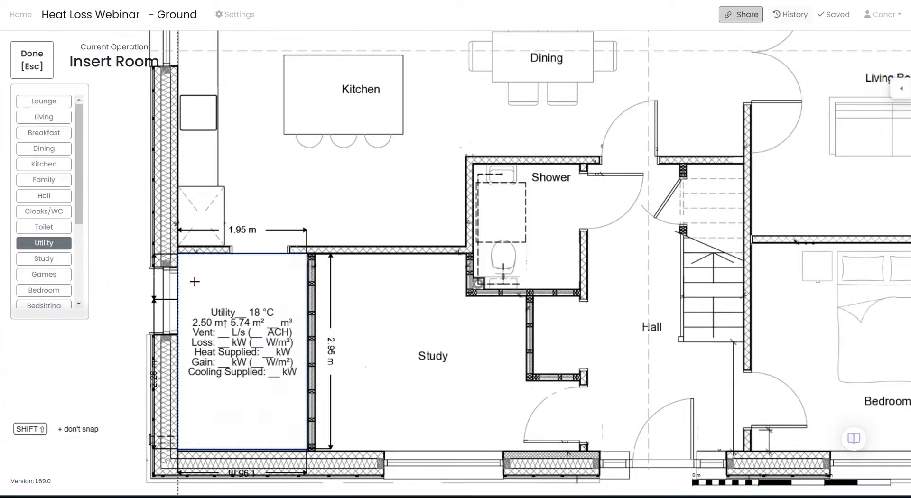
{"action": "key", "text": "Escape"}
Step: Draw a trial Living room of exactly 5 m by 4 m in the empty space below the floor plan and delete it
{"action": "scroll", "coordinate": [402, 306], "scroll_direction": "down", "scroll_amount": 4}
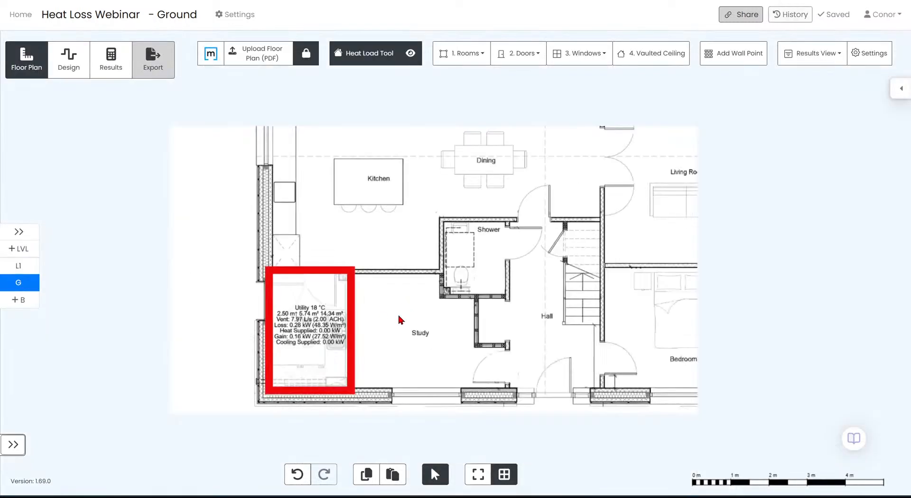
{"action": "left_click_drag", "start_coordinate": [431, 314], "coordinate": [411, 259]}
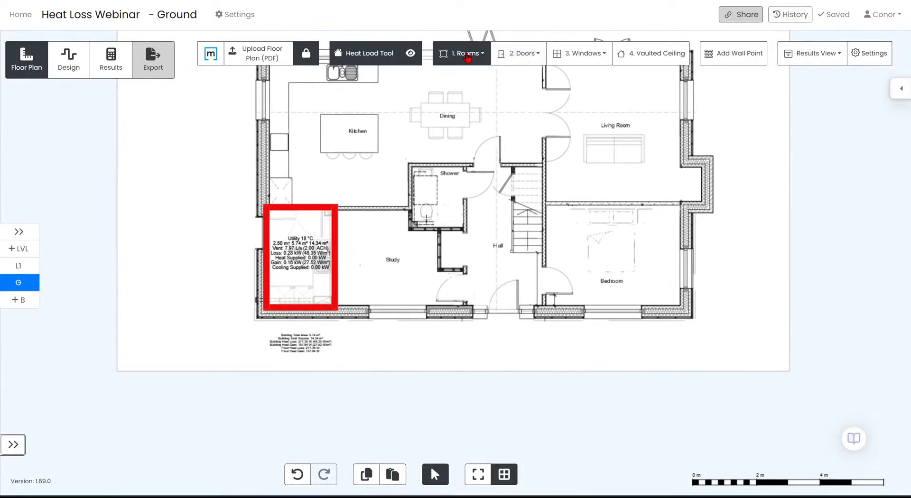
{"action": "left_click", "coordinate": [465, 54]}
{"action": "left_click", "coordinate": [474, 101]}
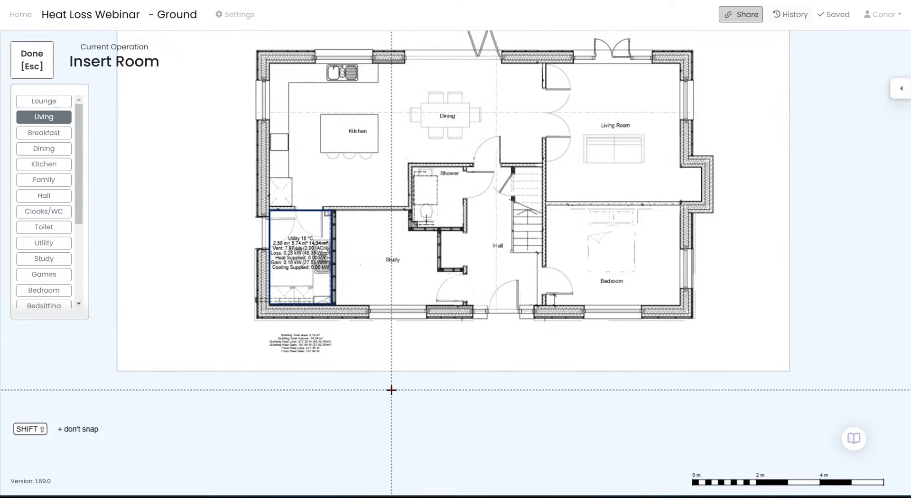
{"action": "left_click", "coordinate": [406, 388]}
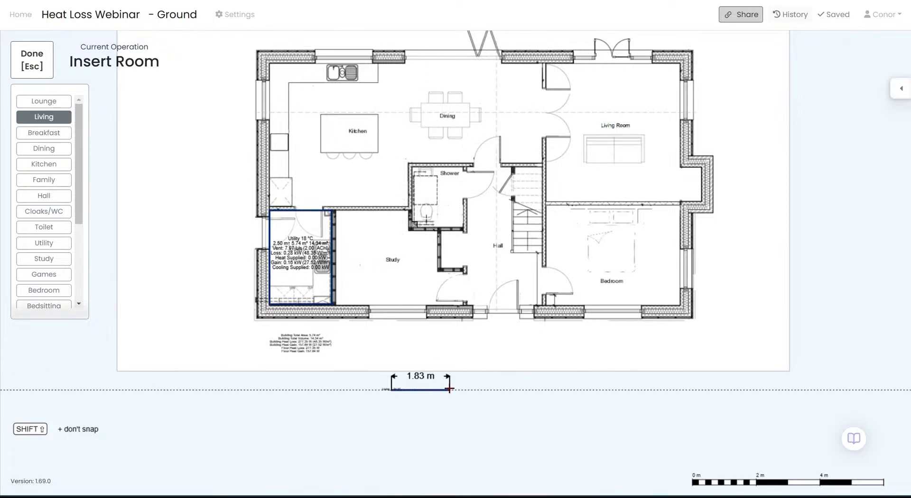
{"action": "type", "text": "5"}
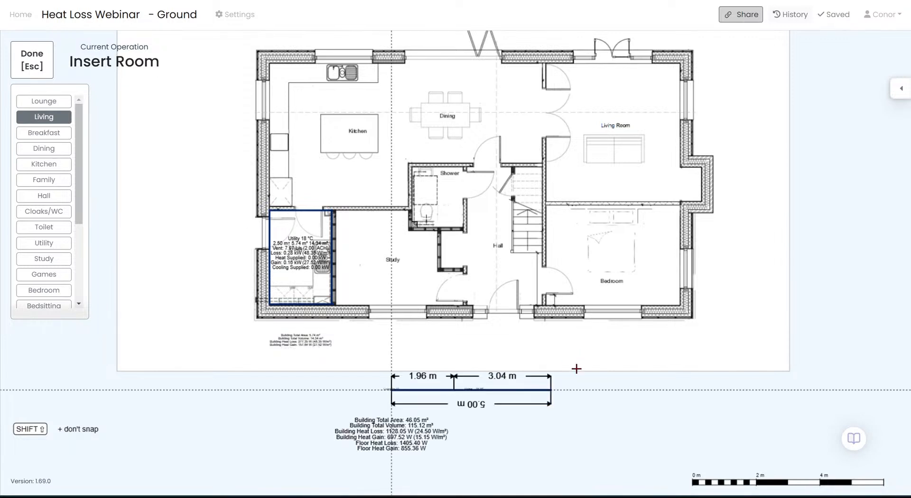
{"action": "left_click", "coordinate": [551, 390]}
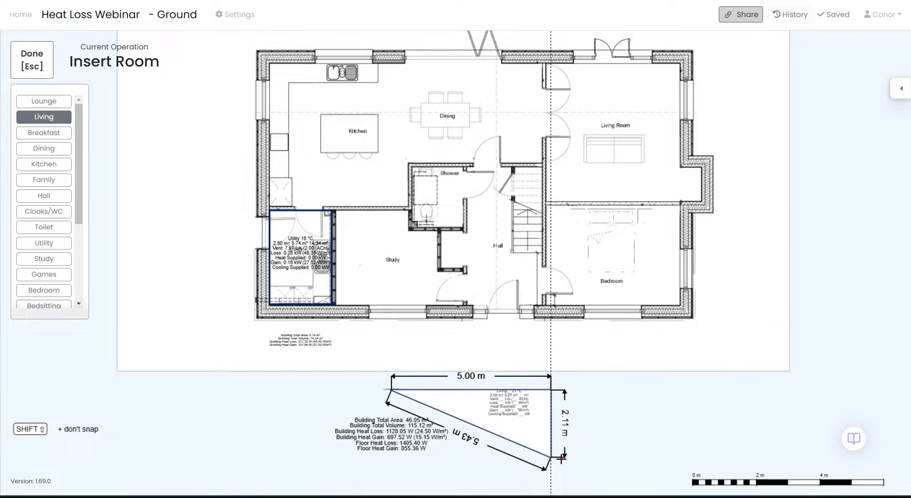
{"action": "scroll", "coordinate": [550, 458], "scroll_direction": "down", "scroll_amount": 3}
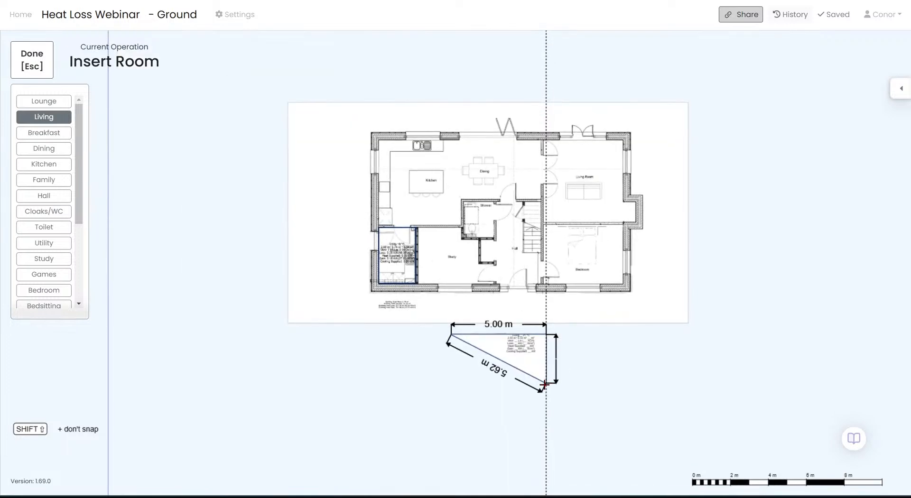
{"action": "type", "text": "4"}
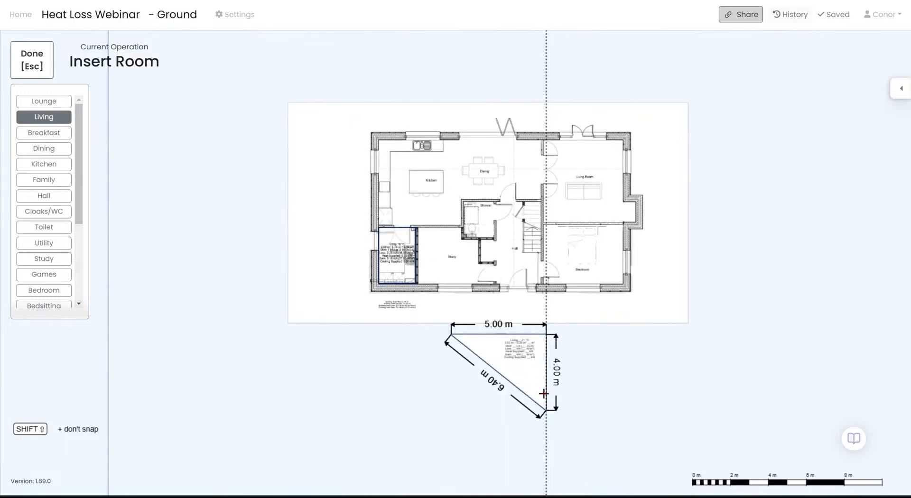
{"action": "key", "text": "Return"}
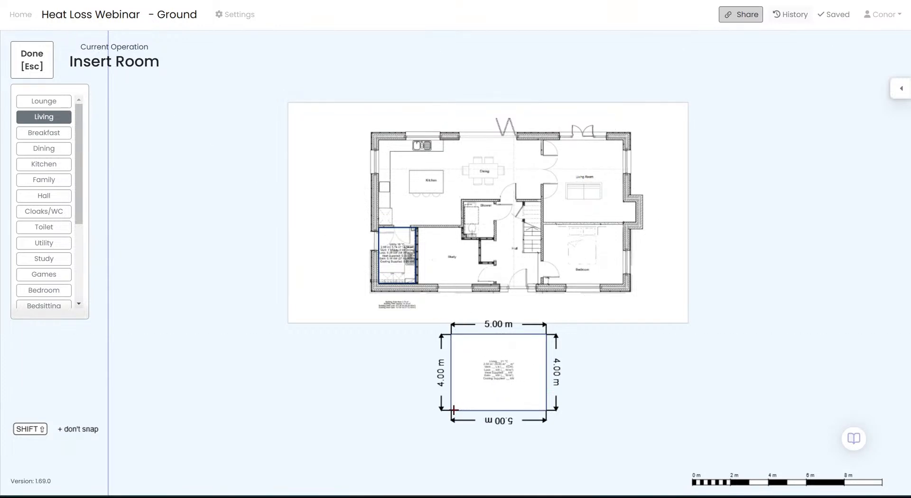
{"action": "left_click", "coordinate": [453, 411]}
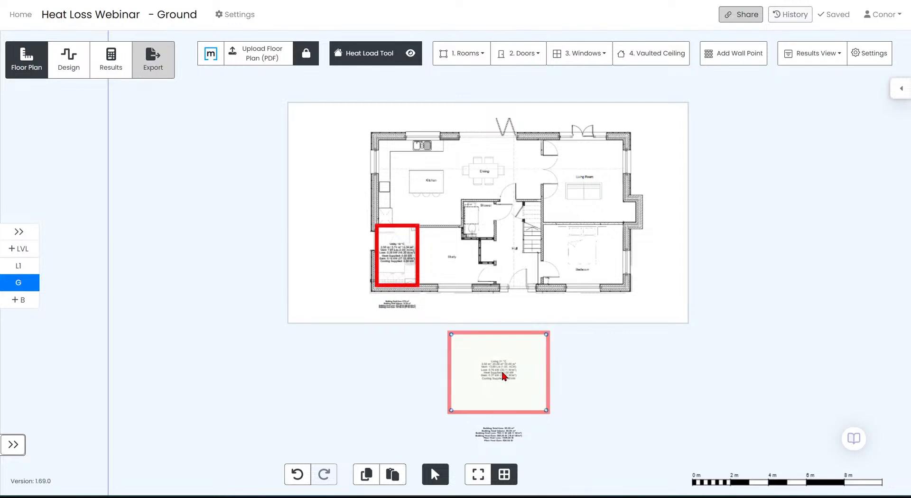
{"action": "key", "text": "Delete"}
Step: Draw an L-shaped Kitchen room (18 °C) over the kitchen and dining area, about 8.58 m by 4.45 m, and adjust its inner corner beside the shower
{"action": "scroll", "coordinate": [498, 260], "scroll_direction": "up", "scroll_amount": 5}
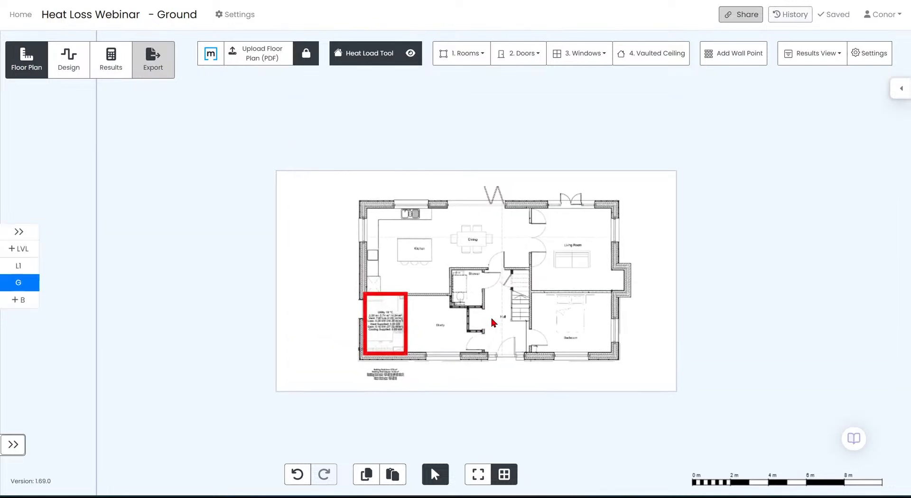
{"action": "scroll", "coordinate": [492, 283], "scroll_direction": "up", "scroll_amount": 4}
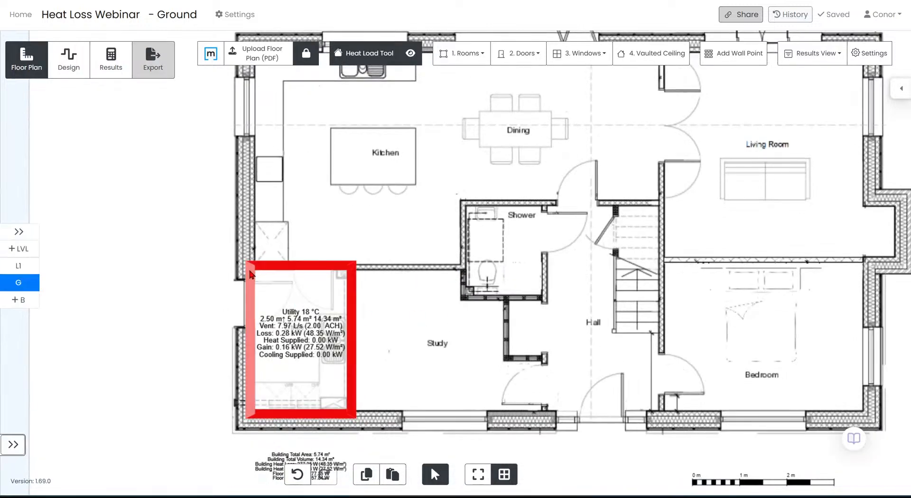
{"action": "left_click", "coordinate": [474, 58]}
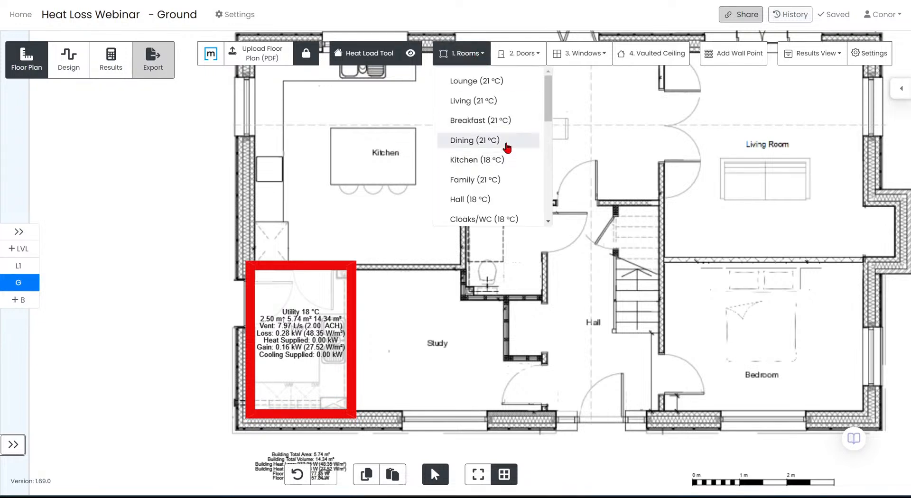
{"action": "scroll", "coordinate": [506, 141], "scroll_direction": "down", "scroll_amount": 3}
{"action": "scroll", "coordinate": [506, 143], "scroll_direction": "up", "scroll_amount": 3}
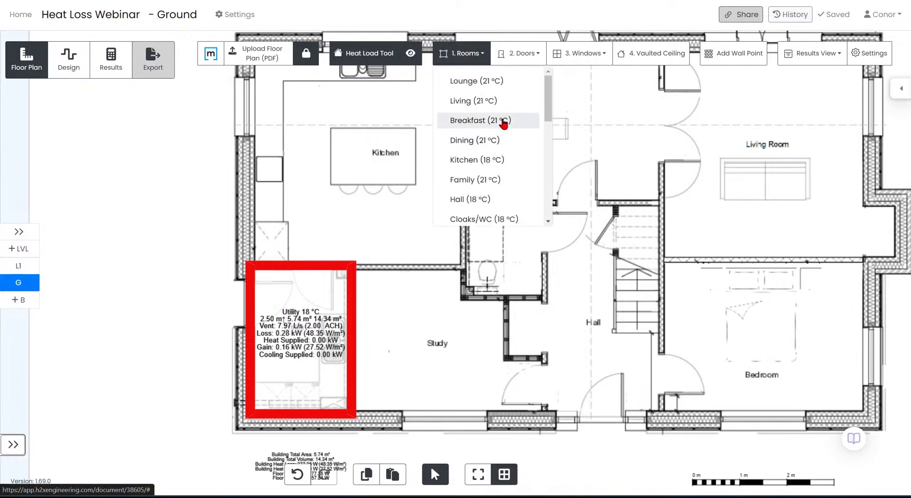
{"action": "left_click", "coordinate": [492, 164]}
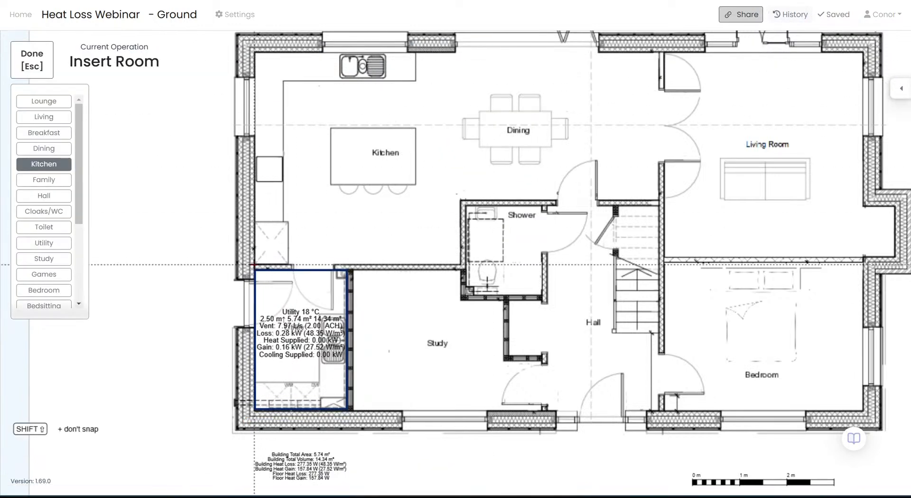
{"action": "left_click", "coordinate": [253, 265]}
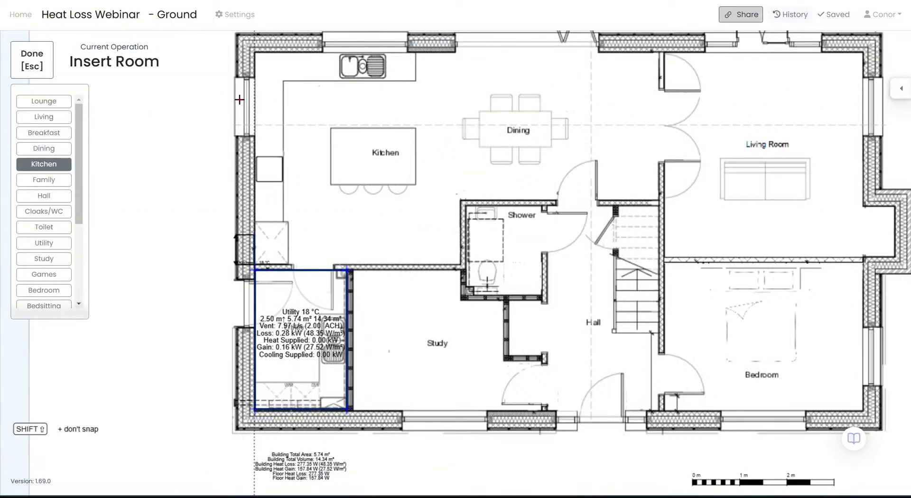
{"action": "left_click", "coordinate": [254, 55]}
{"action": "left_click", "coordinate": [660, 54]}
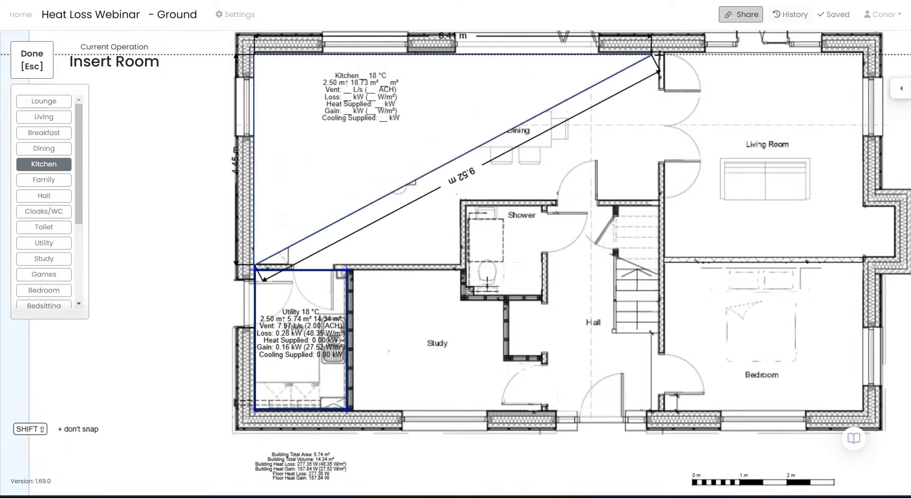
{"action": "left_click", "coordinate": [660, 199]}
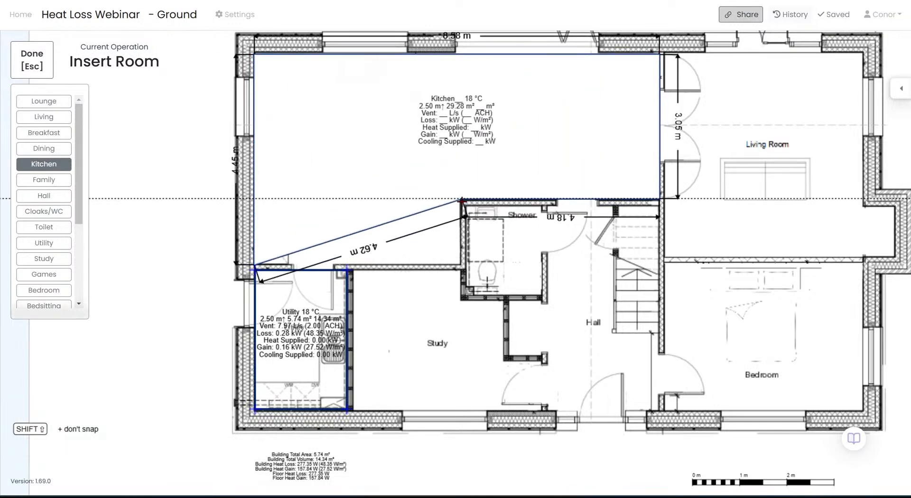
{"action": "left_click", "coordinate": [463, 248]}
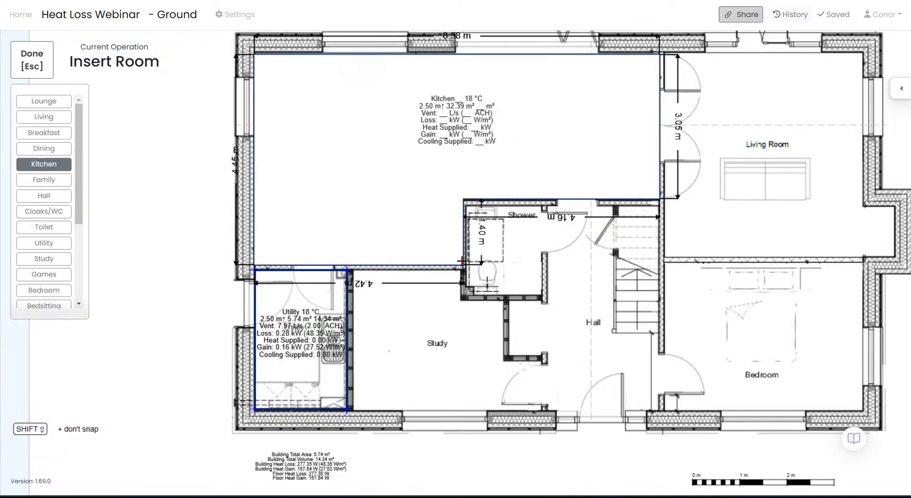
{"action": "key", "text": "Escape"}
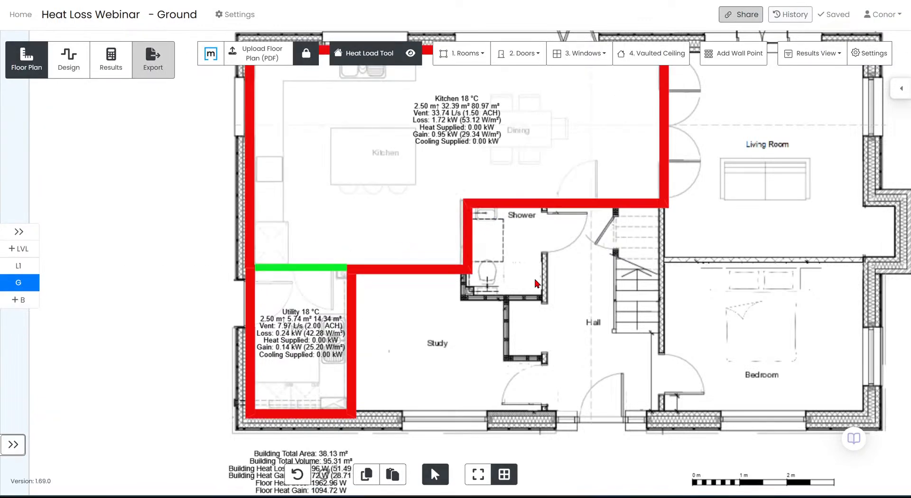
{"action": "scroll", "coordinate": [558, 306], "scroll_direction": "down", "scroll_amount": 1}
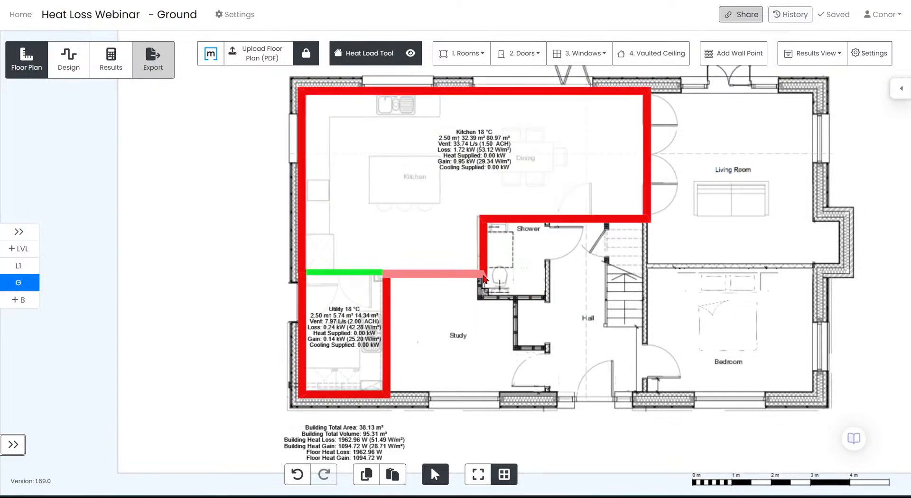
{"action": "mouse_move", "coordinate": [479, 272]}
{"action": "left_mouse_down"}
{"action": "mouse_move", "coordinate": [475, 254]}
{"action": "mouse_move", "coordinate": [481, 275]}
{"action": "left_mouse_up"}
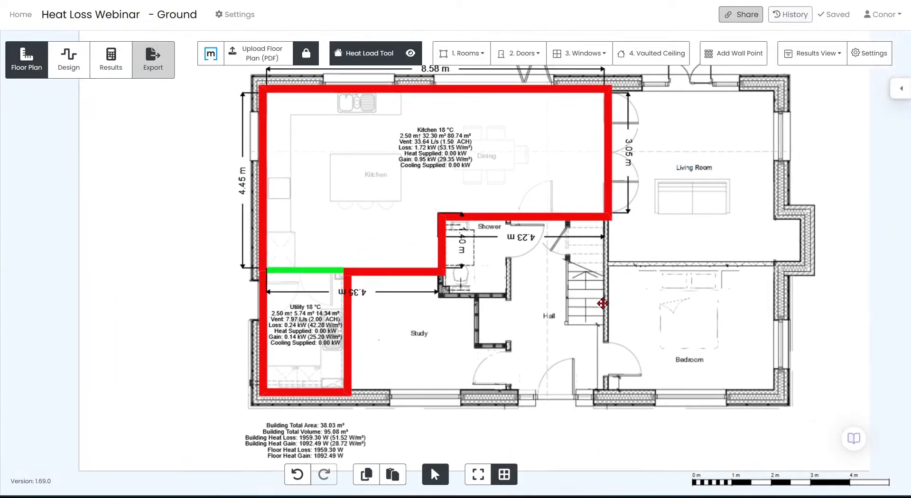
Step: Draw a Living room (21 °C) along the living room's inner wall faces including the side alcove, about 4.96 m by 4.31 m
{"action": "left_click", "coordinate": [474, 52]}
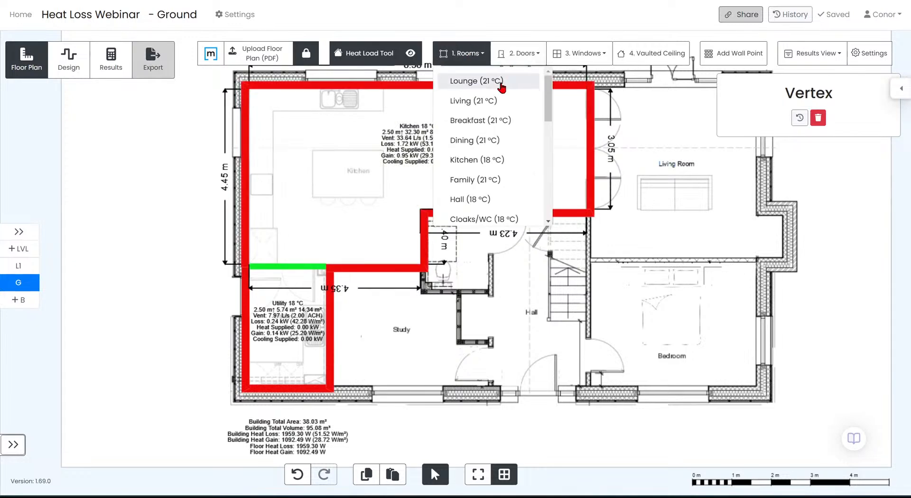
{"action": "left_click", "coordinate": [491, 102]}
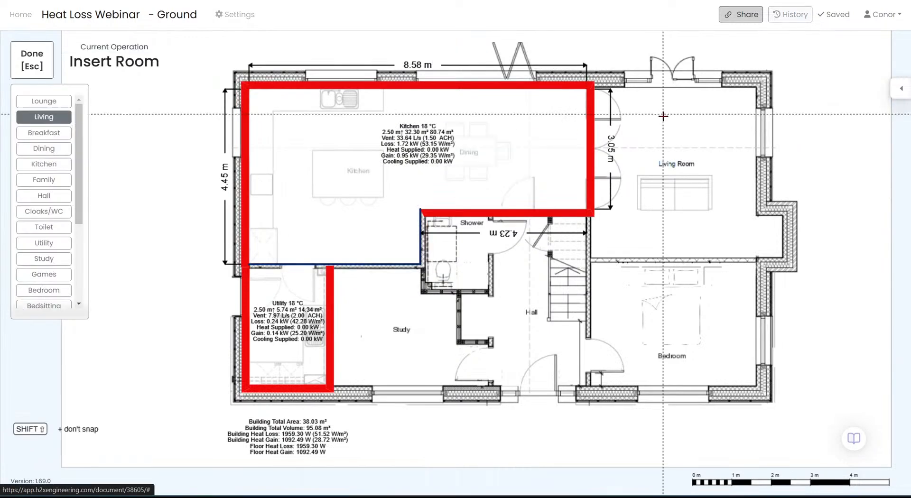
{"action": "left_click", "coordinate": [505, 110]}
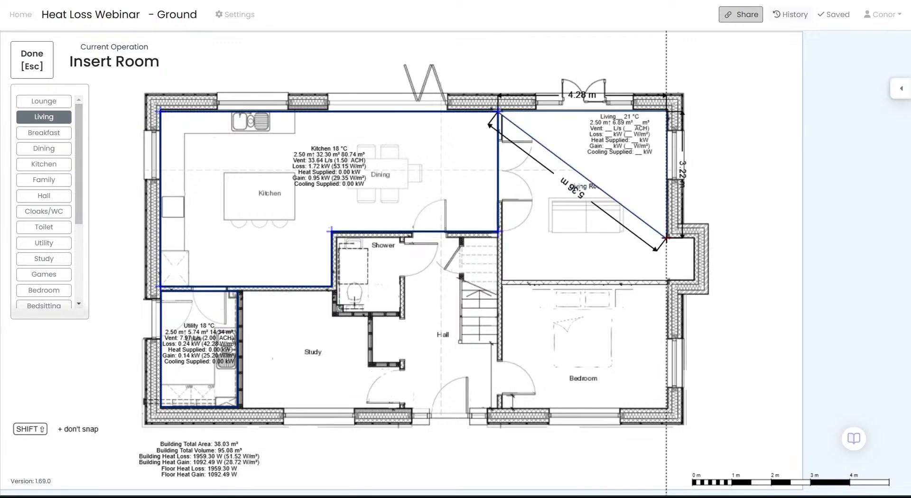
{"action": "left_click", "coordinate": [666, 237]}
{"action": "left_click", "coordinate": [693, 238]}
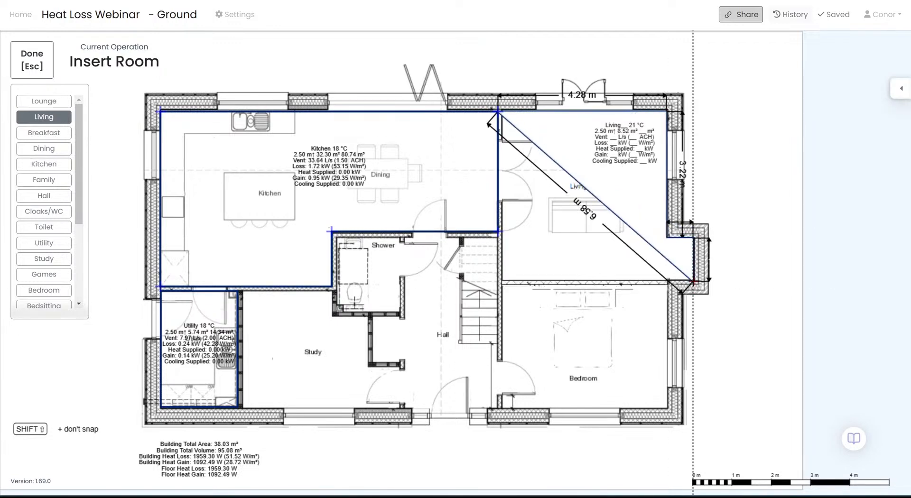
{"action": "left_click", "coordinate": [693, 281]}
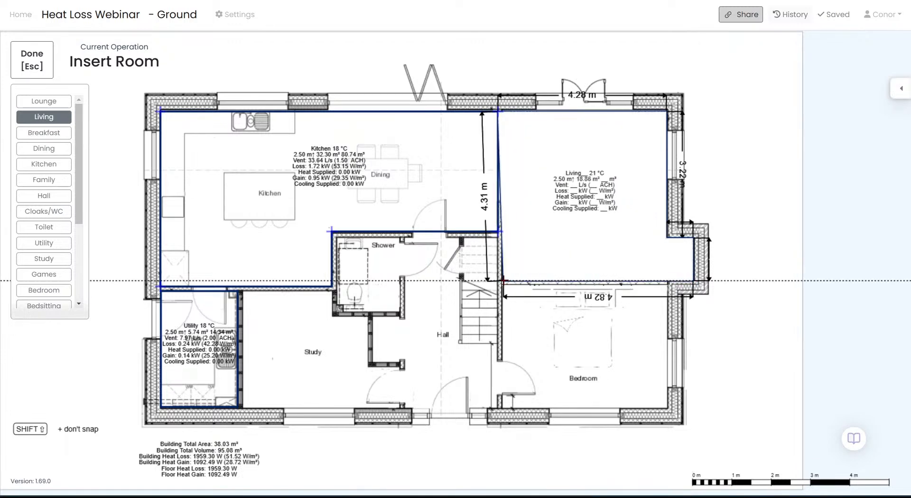
{"action": "scroll", "coordinate": [503, 282], "scroll_direction": "up", "scroll_amount": 3}
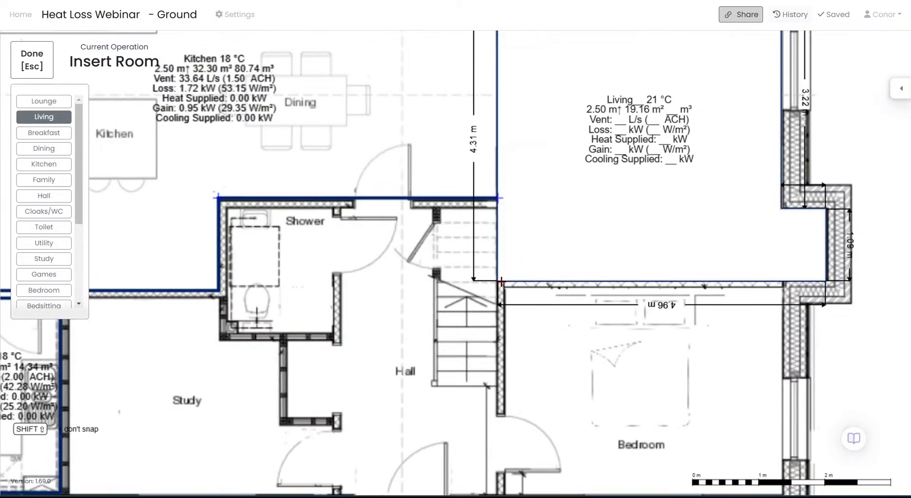
{"action": "left_click", "coordinate": [501, 282]}
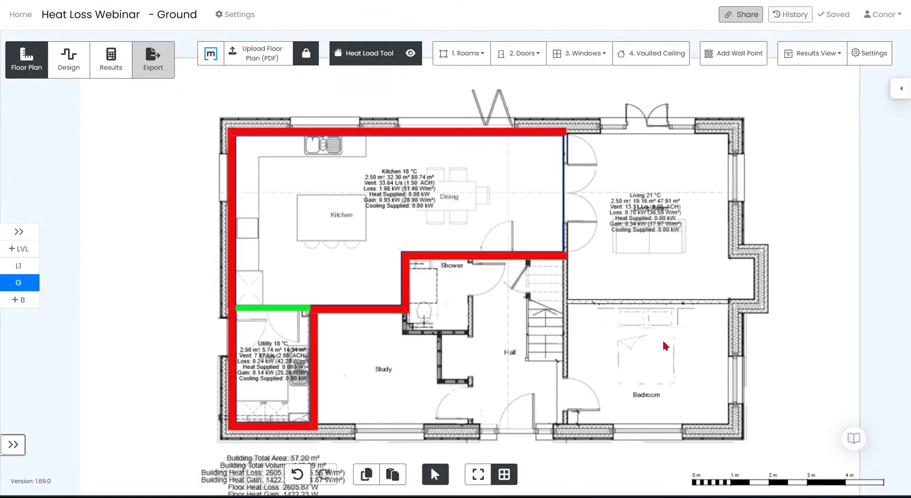
Step: Move the Living room's corner beside the stairs onto the inner wall face, giving a wall about 4.86 m long towards the bedroom
{"action": "scroll", "coordinate": [550, 272], "scroll_direction": "up", "scroll_amount": 3}
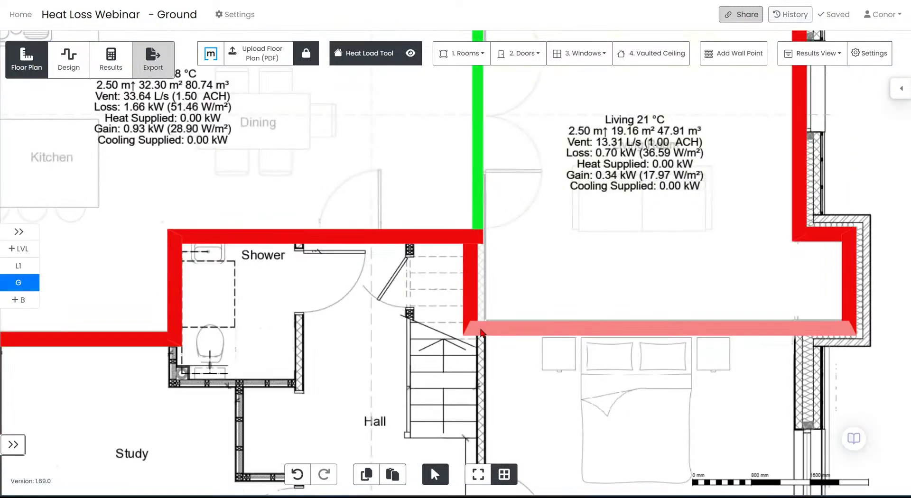
{"action": "left_click_drag", "start_coordinate": [477, 322], "coordinate": [485, 322]}
{"action": "scroll", "coordinate": [570, 382], "scroll_direction": "down", "scroll_amount": 5}
{"action": "left_click_drag", "start_coordinate": [600, 366], "coordinate": [552, 252]}
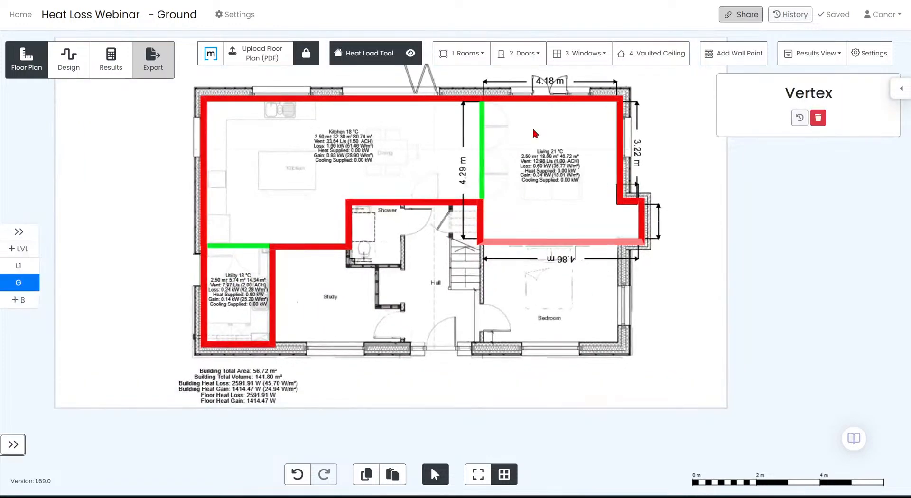
Step: Draw a rectangular Bedroom (18 °C) along the inner faces of the bedroom walls, about 4.24 m by 3.16 m
{"action": "left_click", "coordinate": [478, 61]}
{"action": "scroll", "coordinate": [497, 209], "scroll_direction": "down", "scroll_amount": 3}
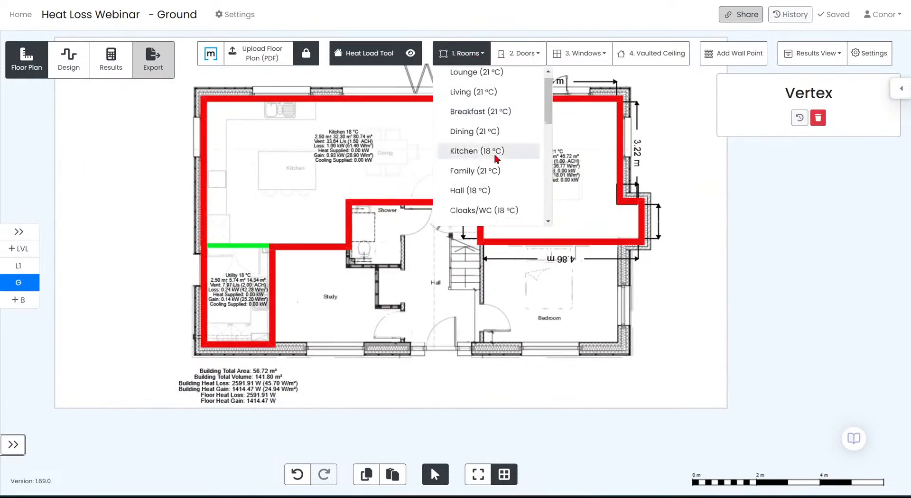
{"action": "left_click", "coordinate": [490, 206]}
{"action": "scroll", "coordinate": [515, 330], "scroll_direction": "up", "scroll_amount": 4}
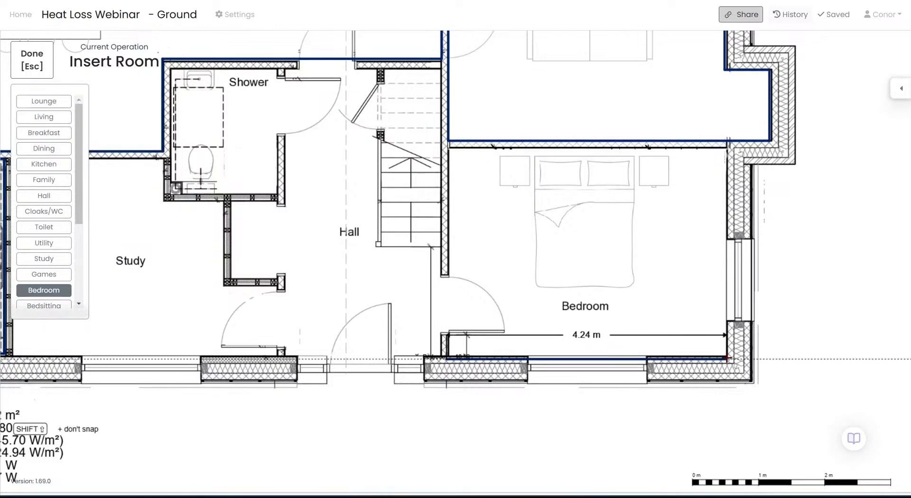
{"action": "left_click", "coordinate": [728, 151]}
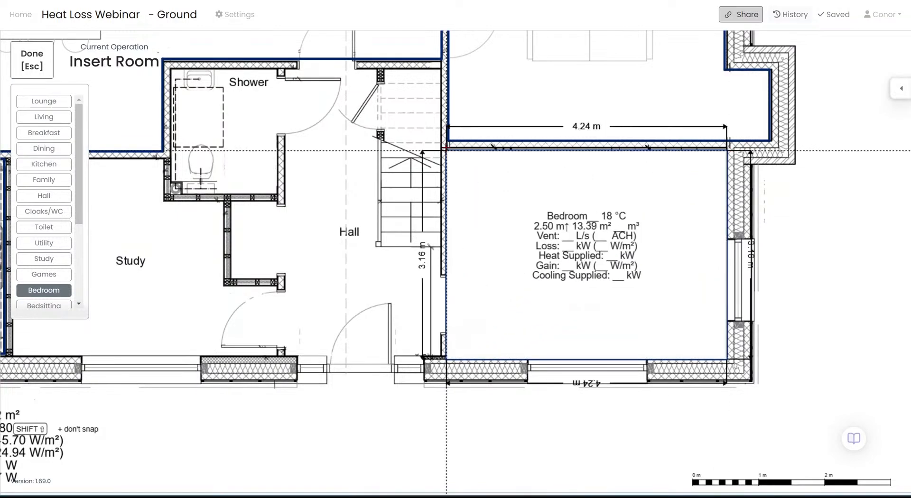
{"action": "left_click", "coordinate": [446, 151]}
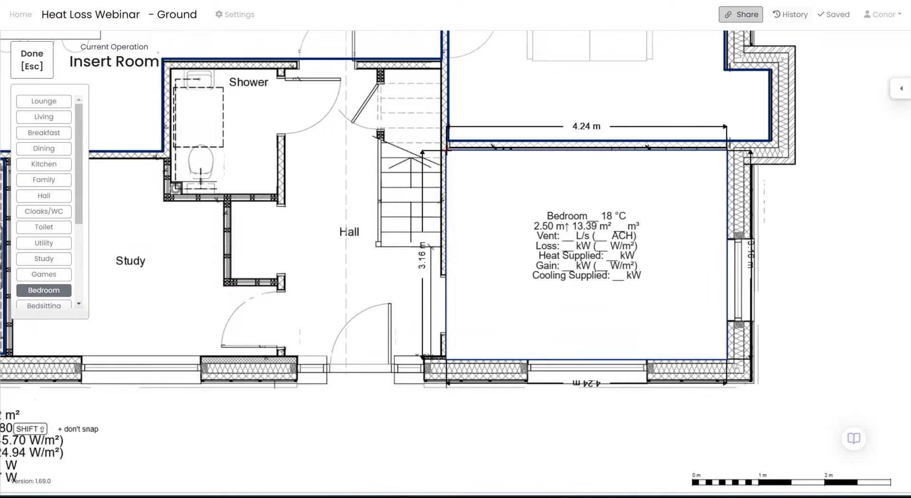
{"action": "key", "text": "Escape"}
{"action": "scroll", "coordinate": [696, 276], "scroll_direction": "down", "scroll_amount": 3}
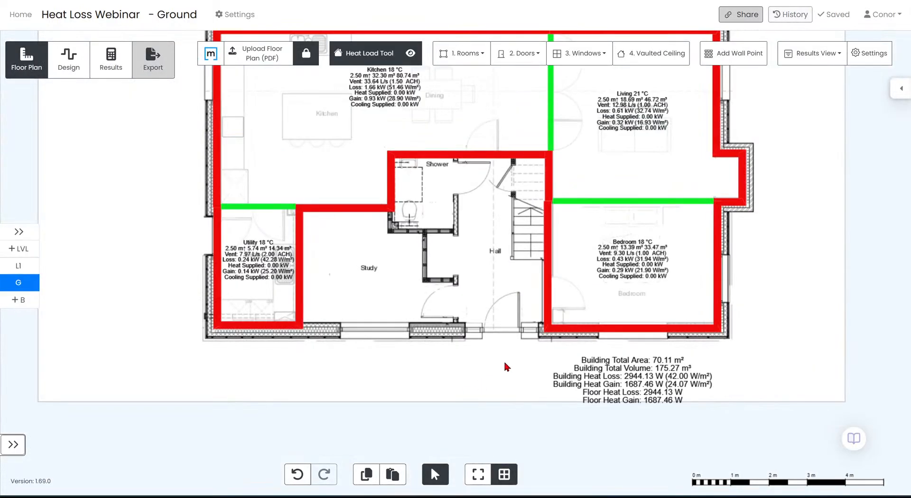
Step: Draw a stepped Study room (21 °C) around the study's inner wall corners, about 4 m along the outside wall
{"action": "left_click", "coordinate": [461, 53]}
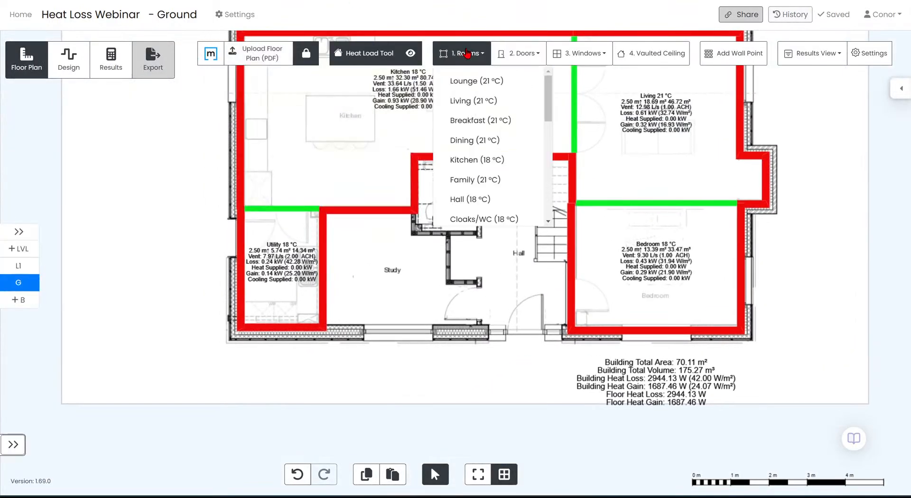
{"action": "scroll", "coordinate": [479, 178], "scroll_direction": "down", "scroll_amount": 2}
{"action": "left_click", "coordinate": [489, 171]}
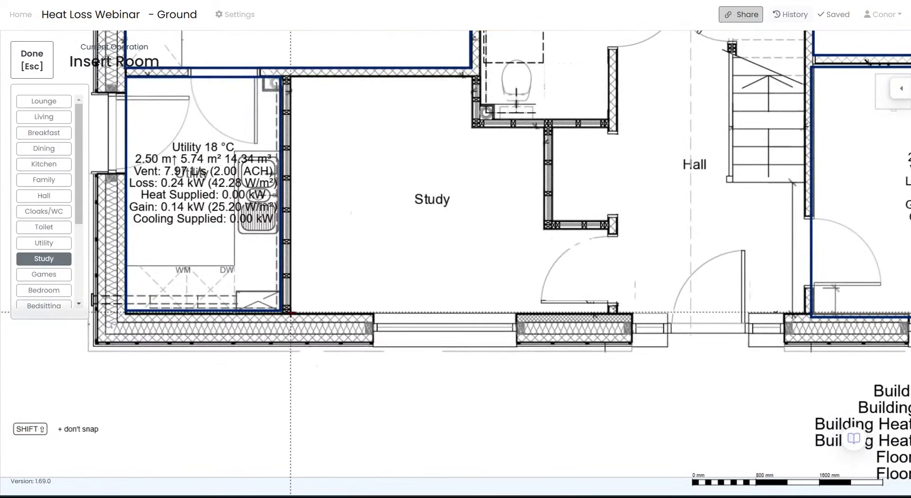
{"action": "left_click", "coordinate": [291, 312]}
{"action": "left_click", "coordinate": [607, 311]}
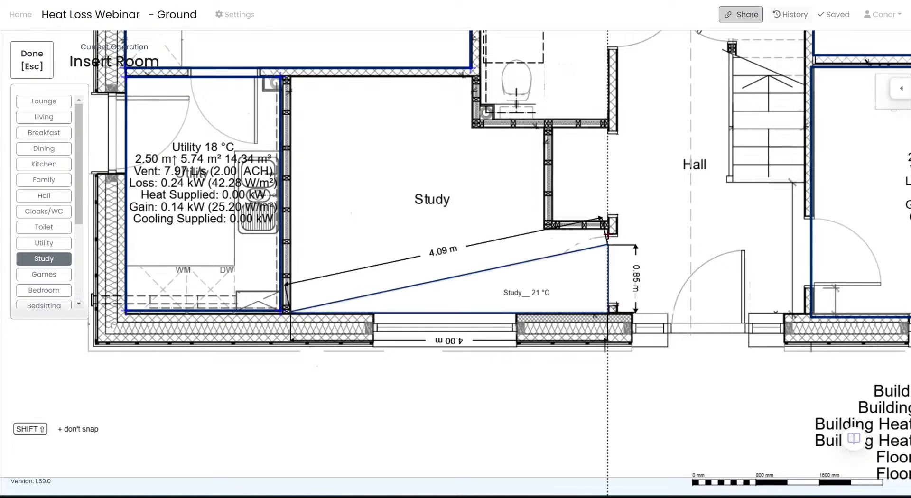
{"action": "left_click", "coordinate": [609, 231]}
{"action": "left_click", "coordinate": [545, 230]}
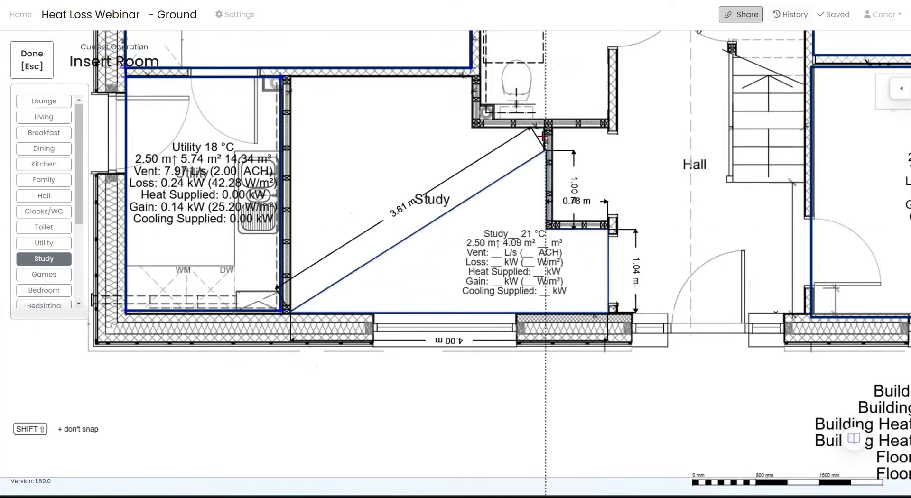
{"action": "left_click", "coordinate": [546, 127]}
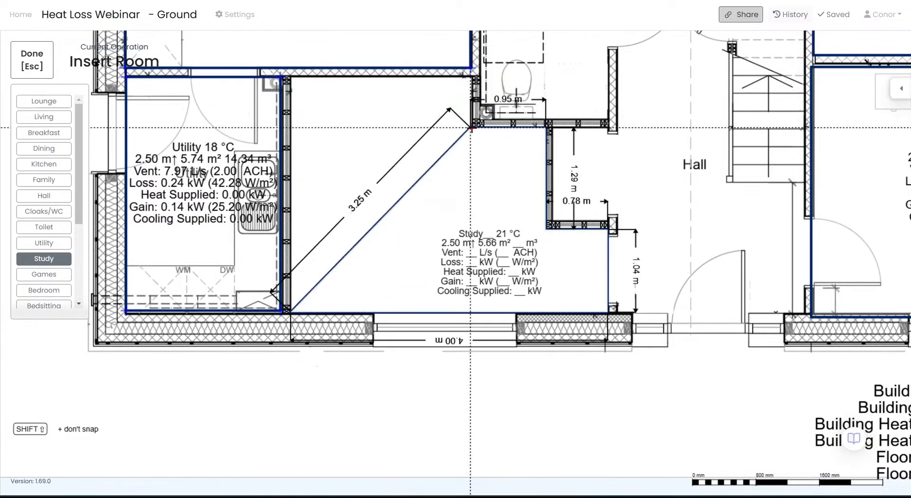
{"action": "left_click", "coordinate": [471, 127]}
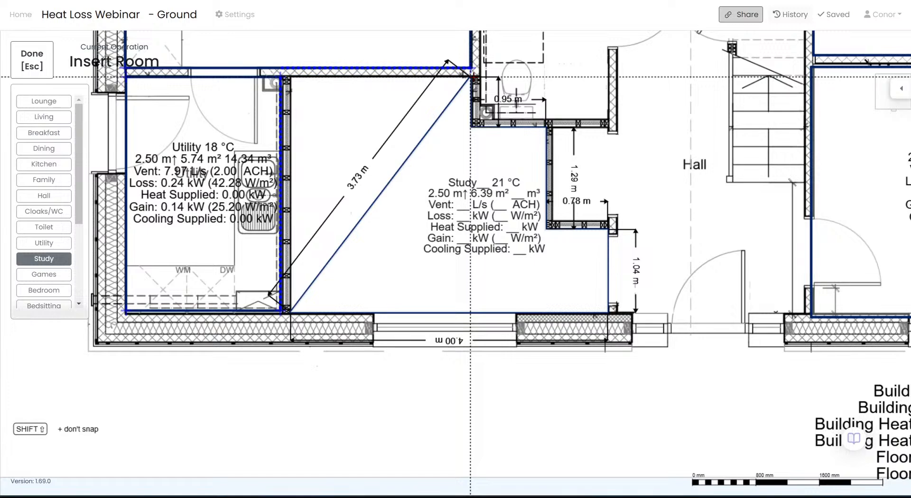
{"action": "left_click", "coordinate": [473, 76]}
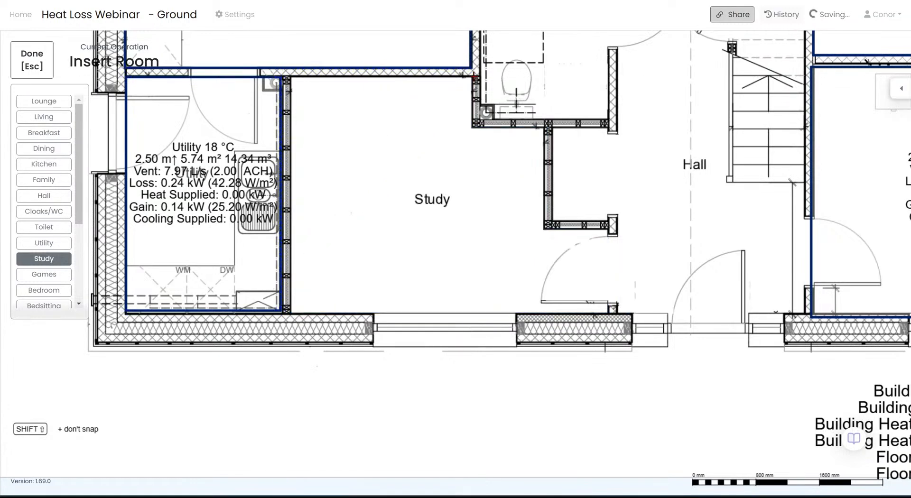
{"action": "key", "text": "Escape"}
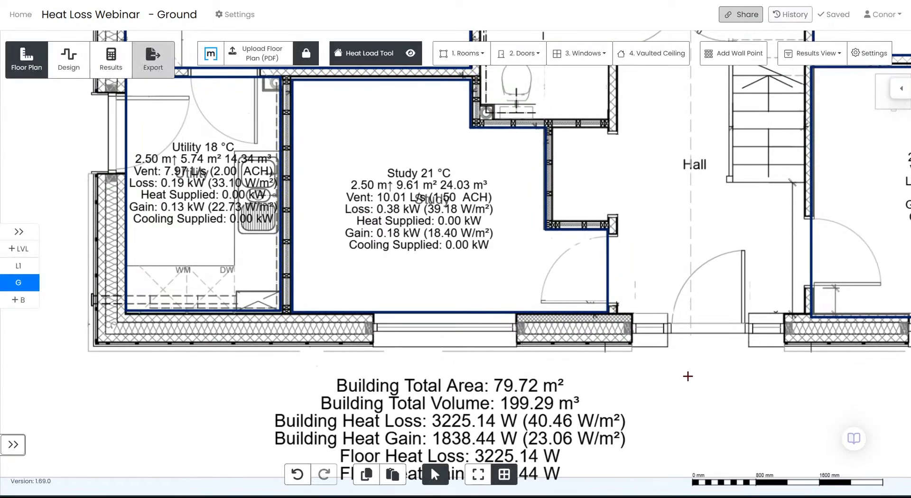
Step: Draw a rectangular Shower room (22 °C) between the shower's inner wall corners, about 1.6 m by 1.9 m
{"action": "left_click", "coordinate": [497, 260]}
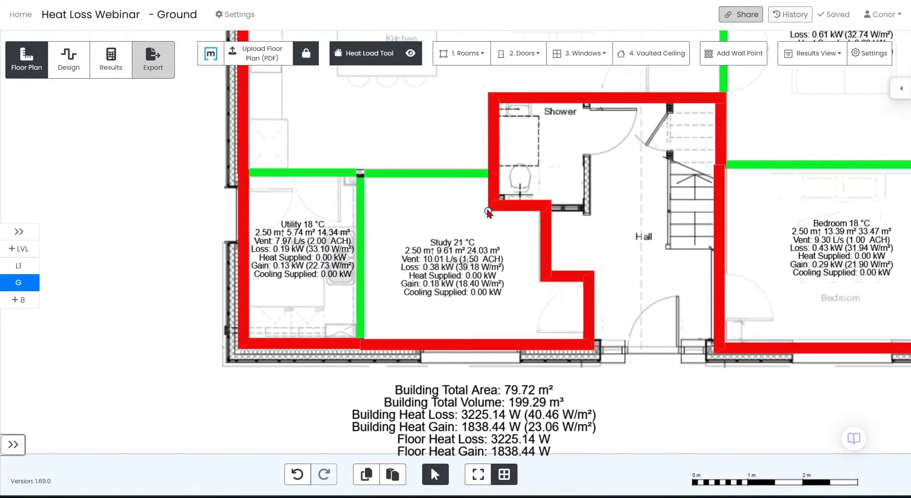
{"action": "left_click_drag", "start_coordinate": [649, 223], "coordinate": [537, 257]}
{"action": "left_click", "coordinate": [461, 54]}
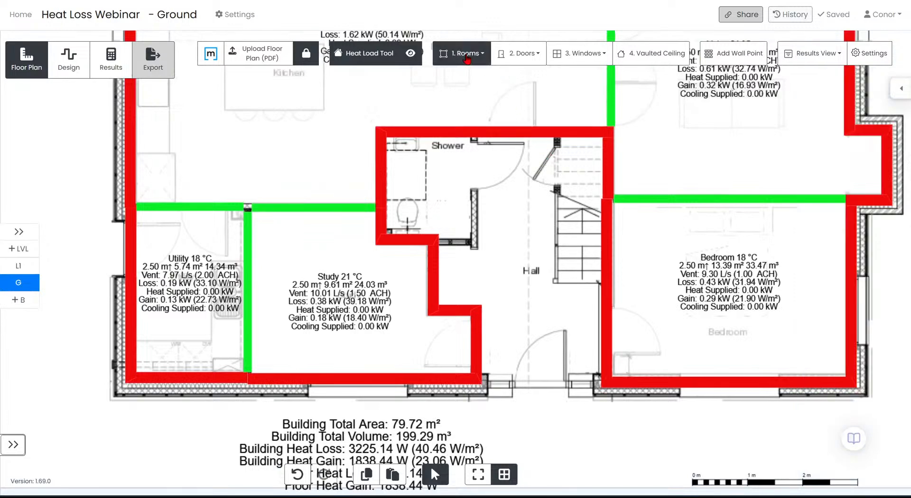
{"action": "scroll", "coordinate": [498, 169], "scroll_direction": "down", "scroll_amount": 2}
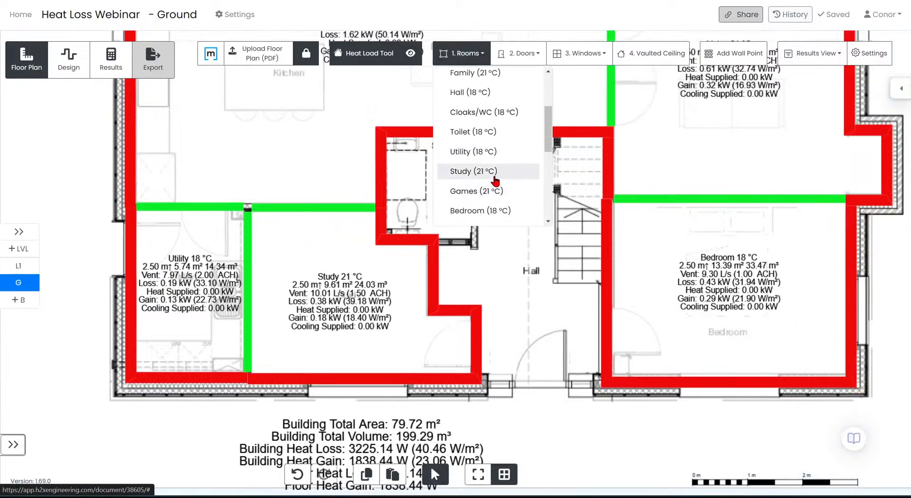
{"action": "scroll", "coordinate": [508, 174], "scroll_direction": "down", "scroll_amount": 4}
{"action": "left_click", "coordinate": [488, 189]}
{"action": "scroll", "coordinate": [407, 261], "scroll_direction": "up", "scroll_amount": 5}
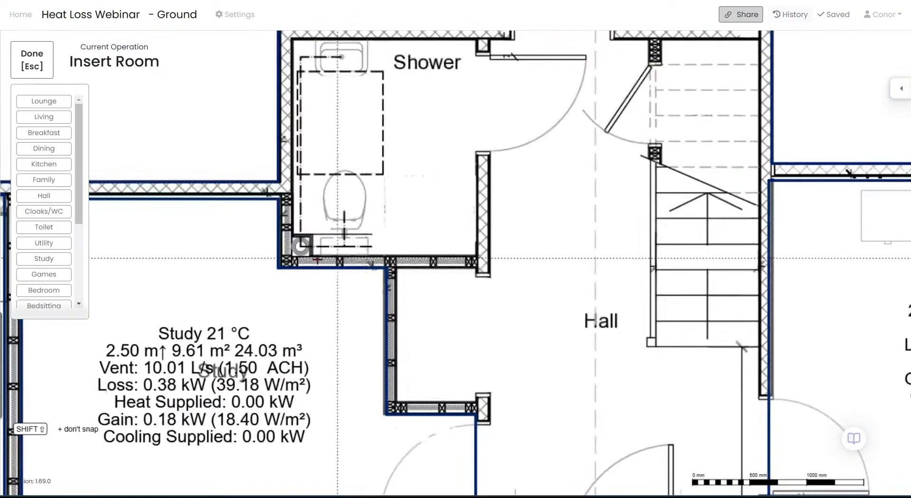
{"action": "left_click", "coordinate": [294, 256]}
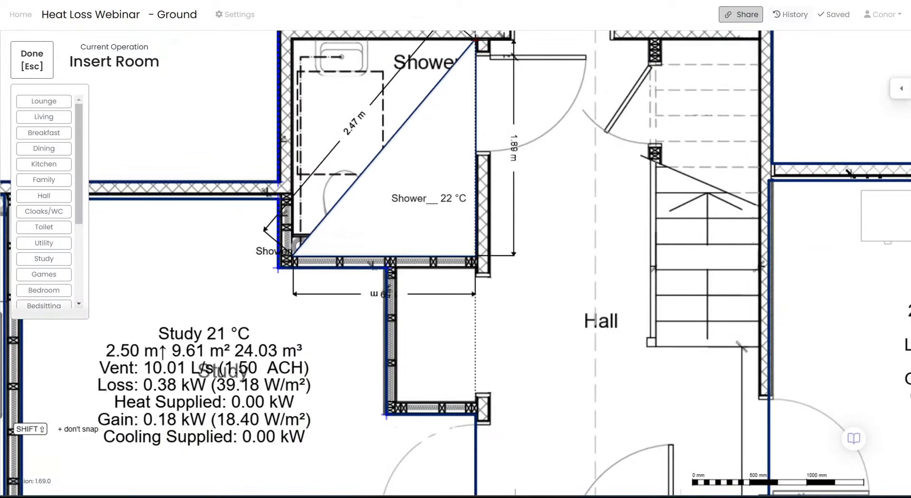
{"action": "left_click", "coordinate": [476, 40]}
{"action": "key", "text": "Escape"}
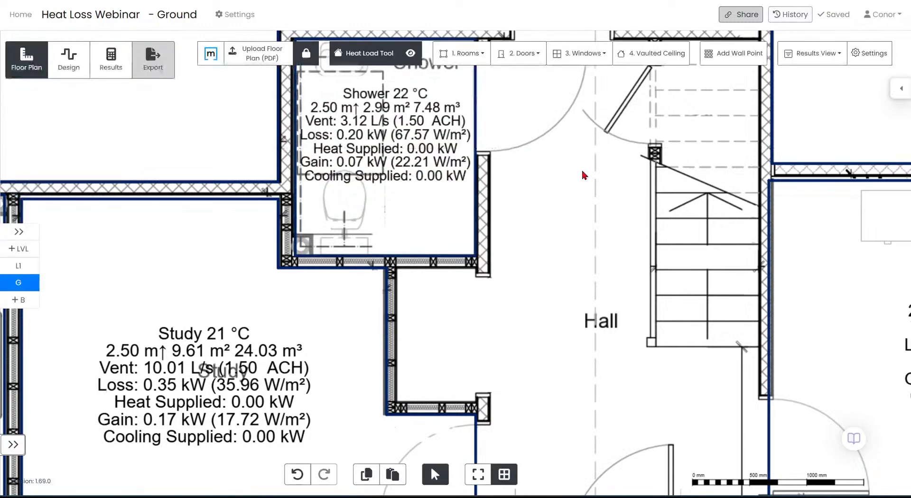
Step: Draw a Hall room (18 °C) filling the remaining hall, stairs and recess space between the study, shower and bedroom, about 10.7 m²
{"action": "scroll", "coordinate": [555, 241], "scroll_direction": "down", "scroll_amount": 8}
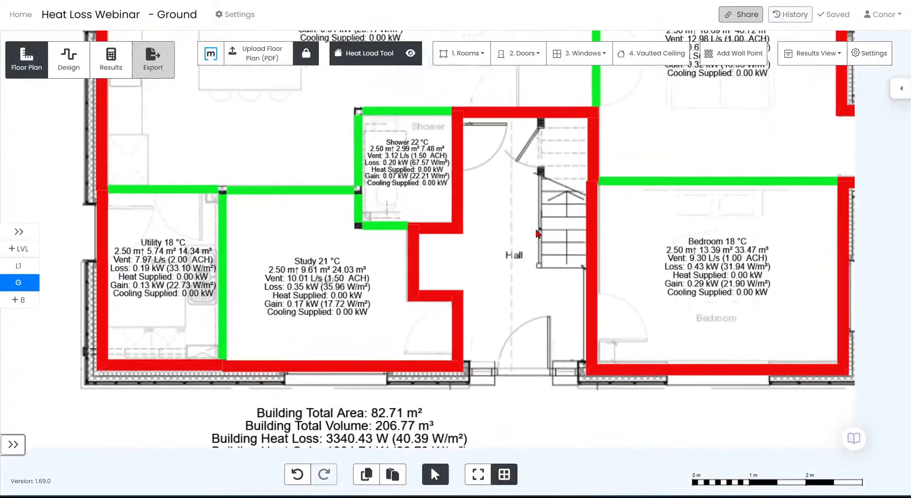
{"action": "left_click_drag", "start_coordinate": [541, 264], "coordinate": [478, 326]}
{"action": "left_click", "coordinate": [471, 58]}
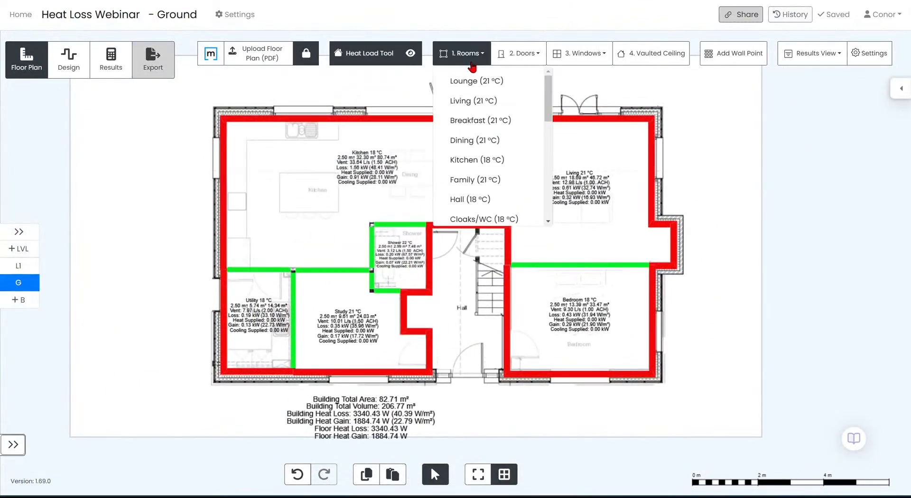
{"action": "left_click", "coordinate": [477, 205]}
{"action": "scroll", "coordinate": [452, 359], "scroll_direction": "up", "scroll_amount": 3}
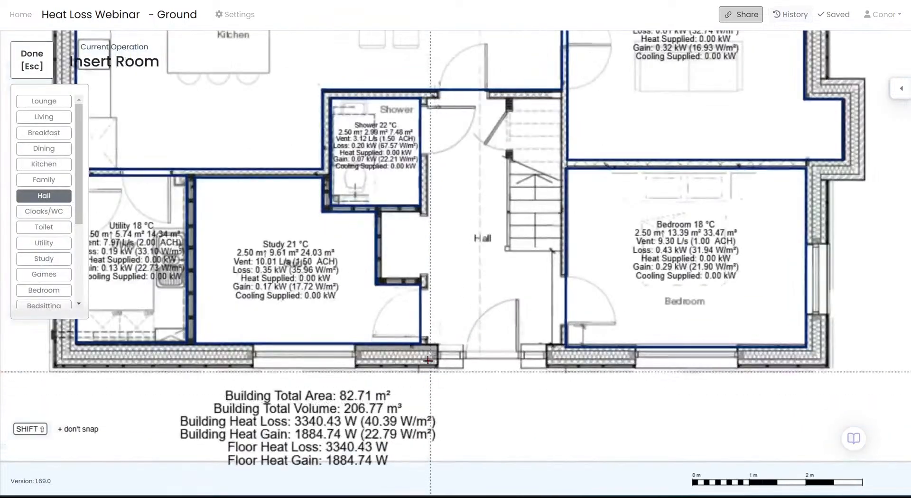
{"action": "left_click_drag", "start_coordinate": [426, 350], "coordinate": [559, 343]}
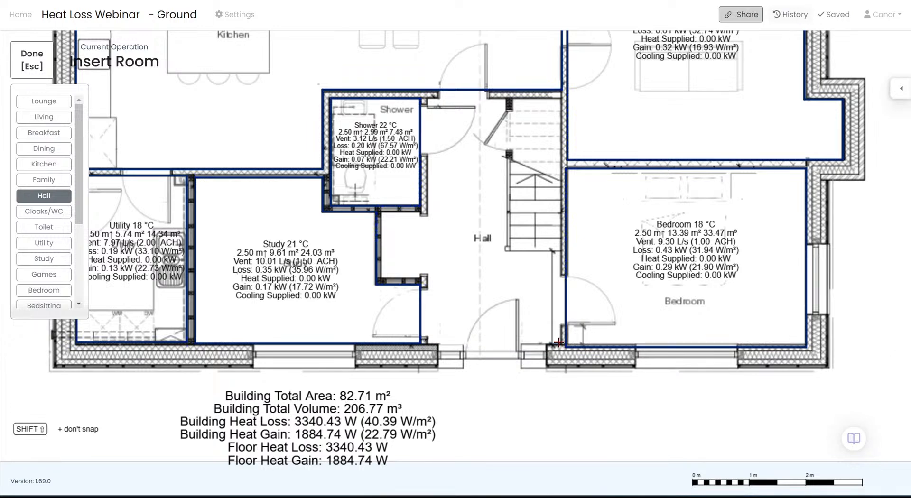
{"action": "key", "text": "Escape"}
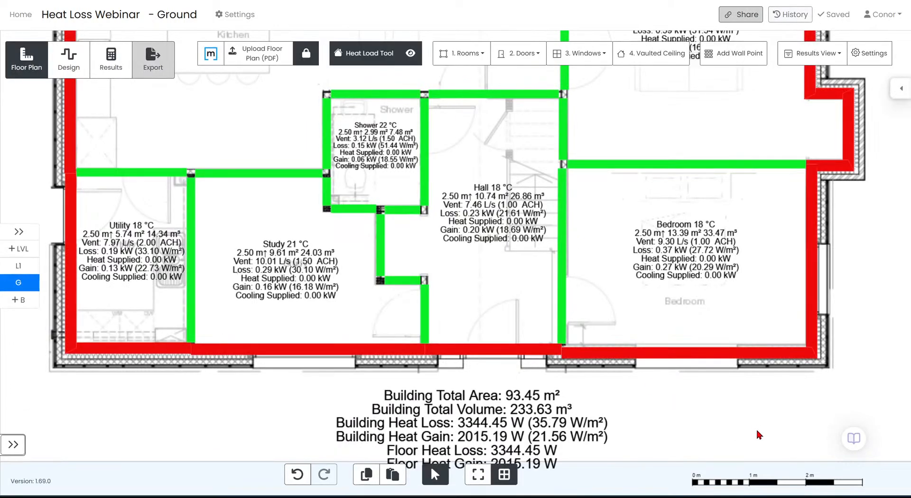
{"action": "scroll", "coordinate": [756, 427], "scroll_direction": "down", "scroll_amount": 5}
{"action": "left_click_drag", "start_coordinate": [828, 341], "coordinate": [728, 338]}
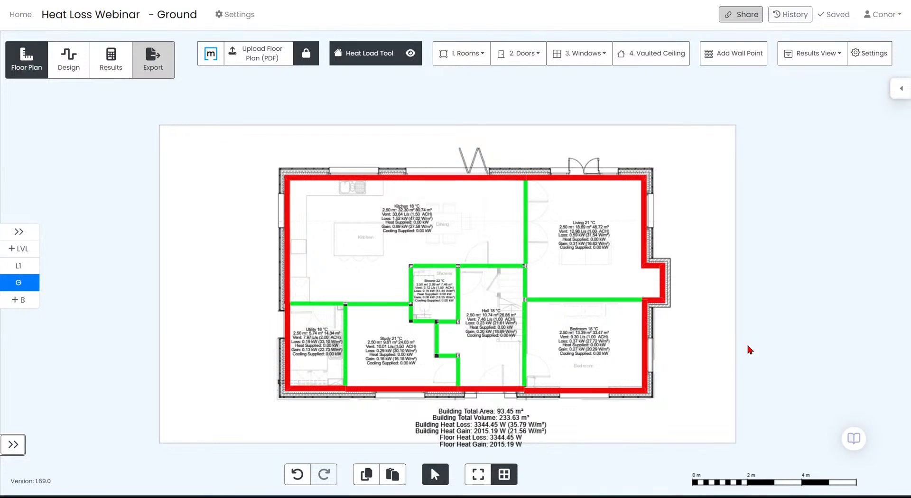
{"action": "left_click_drag", "start_coordinate": [717, 332], "coordinate": [739, 304]}
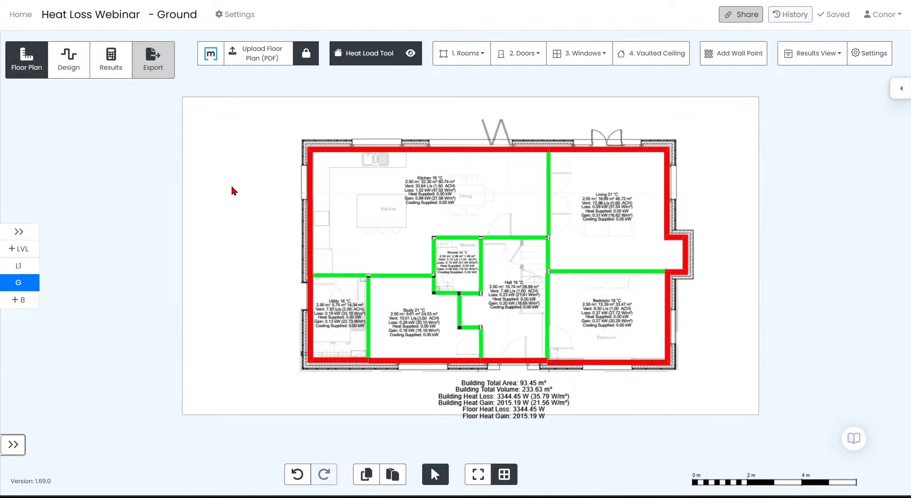
Step: Examine the result labels of the ground floor rooms and the building totals, then the Kitchen's label up close
{"action": "scroll", "coordinate": [295, 219], "scroll_direction": "up", "scroll_amount": 1}
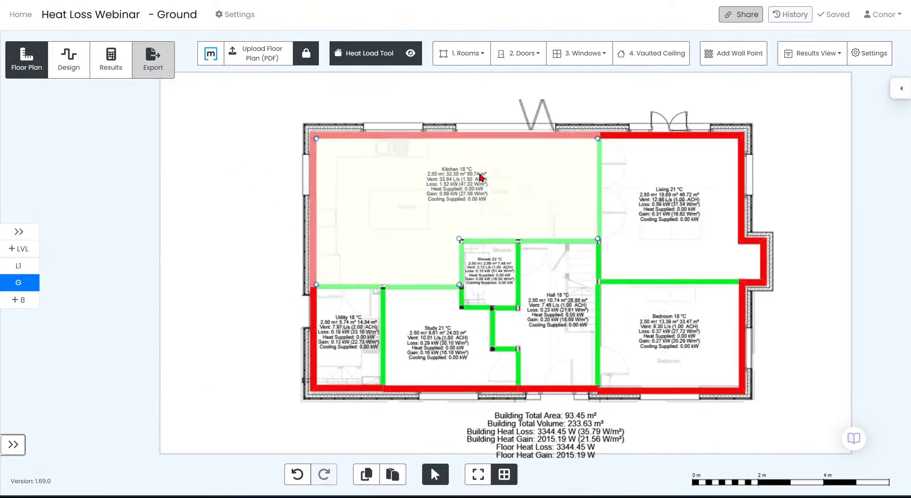
{"action": "left_click_drag", "start_coordinate": [792, 394], "coordinate": [798, 342]}
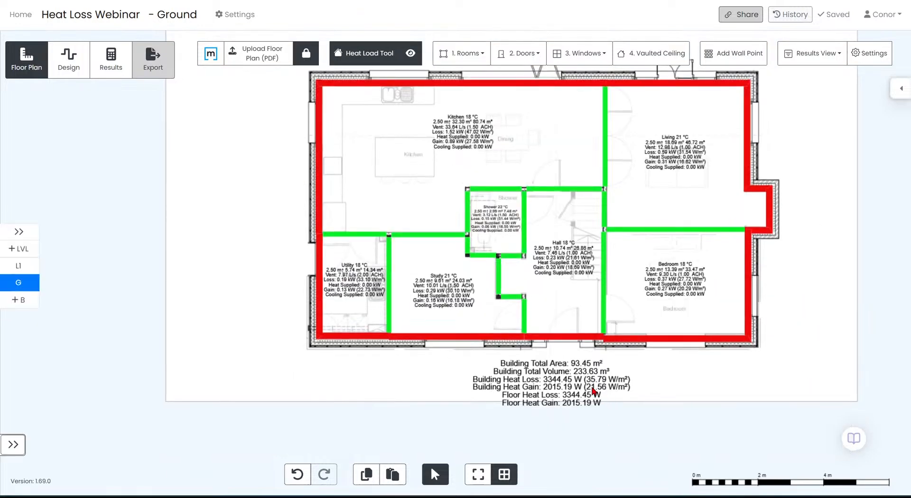
{"action": "scroll", "coordinate": [364, 295], "scroll_direction": "up", "scroll_amount": 4}
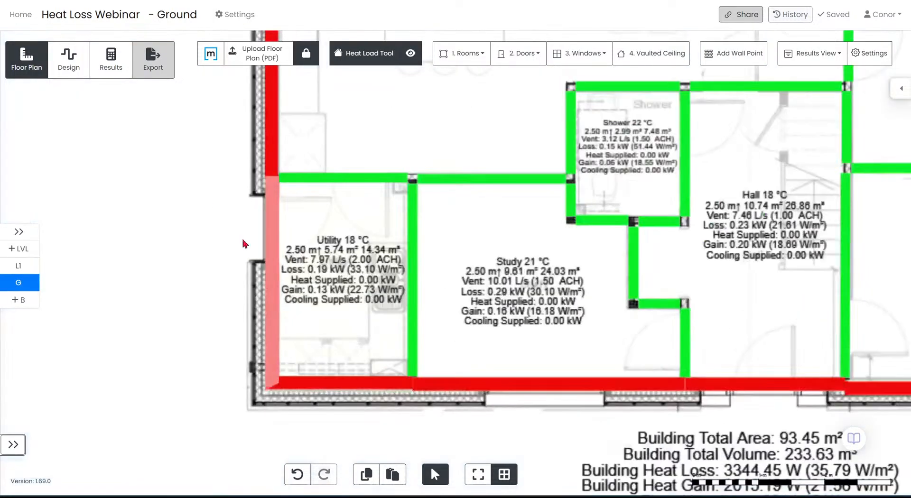
{"action": "left_click_drag", "start_coordinate": [196, 198], "coordinate": [91, 399]}
{"action": "left_click_drag", "start_coordinate": [119, 164], "coordinate": [94, 226]}
{"action": "left_click", "coordinate": [431, 270]}
{"action": "scroll", "coordinate": [431, 269], "scroll_direction": "up", "scroll_amount": 2}
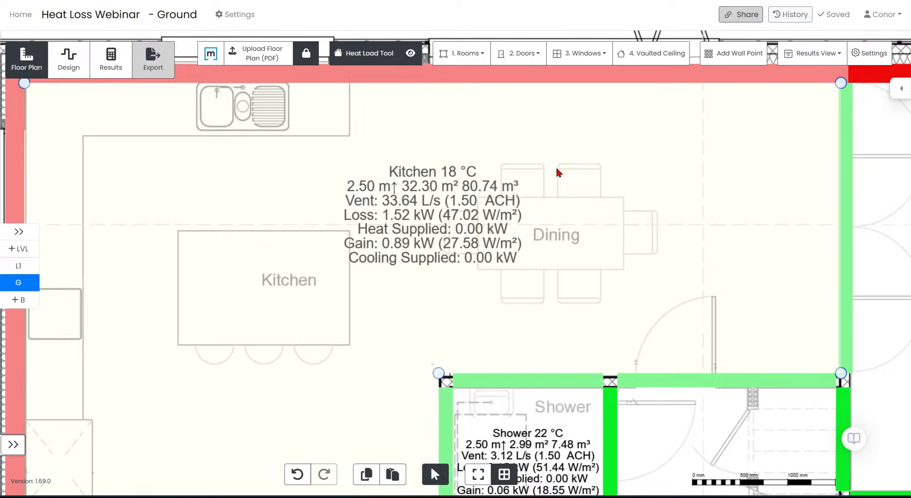
Step: Hide the Underfloor Heating, Cooling Supplied and Heat Gain values from the room result labels
{"action": "left_click", "coordinate": [813, 54]}
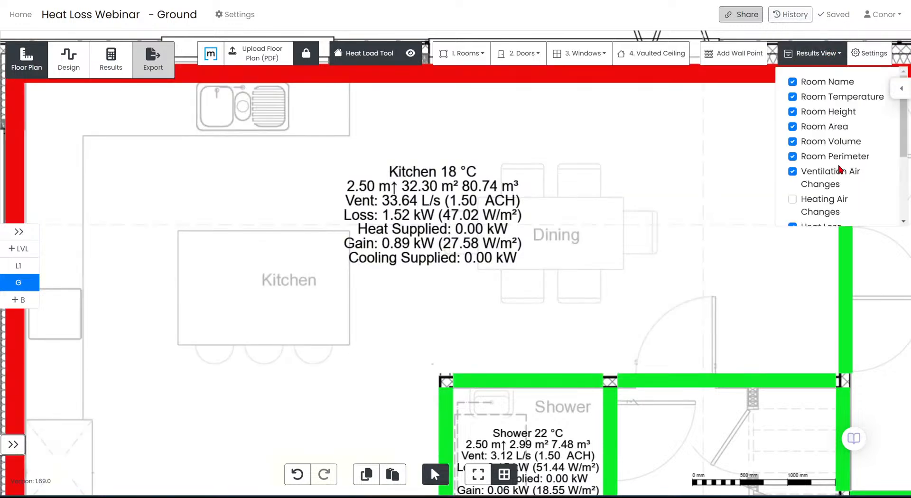
{"action": "scroll", "coordinate": [841, 169], "scroll_direction": "down", "scroll_amount": 3}
{"action": "left_click", "coordinate": [840, 199]}
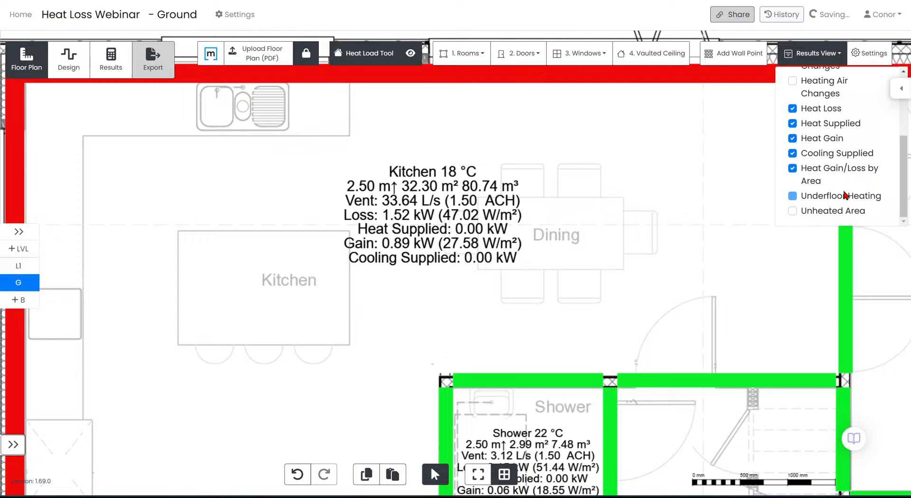
{"action": "left_click", "coordinate": [845, 153]}
{"action": "left_click", "coordinate": [828, 140]}
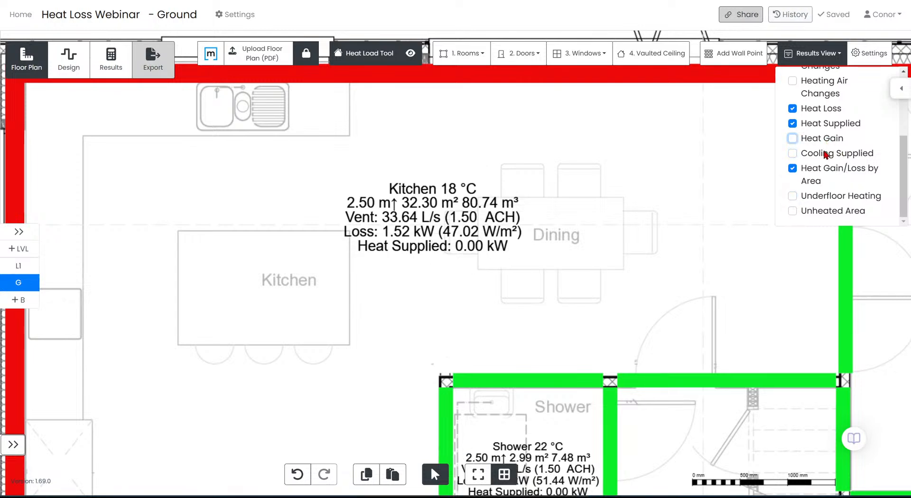
Step: Hide the Room Name, Room Temperature, Room Height, Room Area and Ventilation Air Changes from the room result labels
{"action": "scroll", "coordinate": [829, 167], "scroll_direction": "up", "scroll_amount": 3}
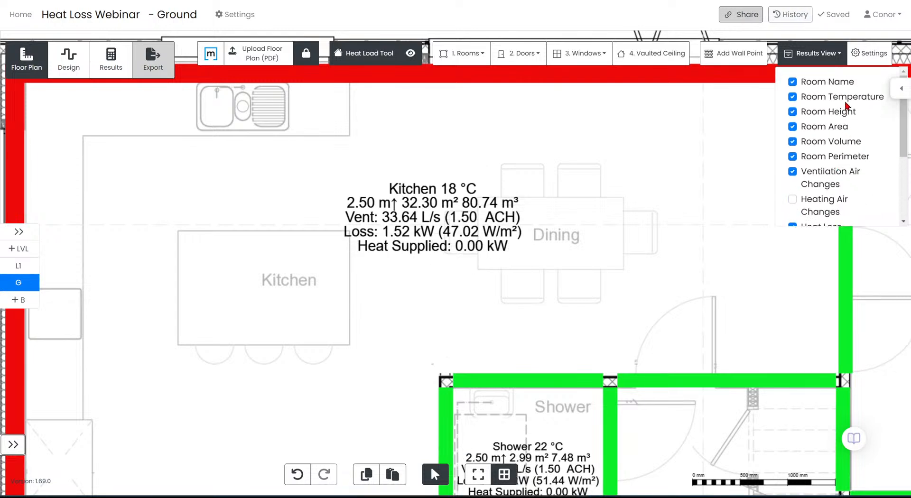
{"action": "left_click", "coordinate": [838, 84]}
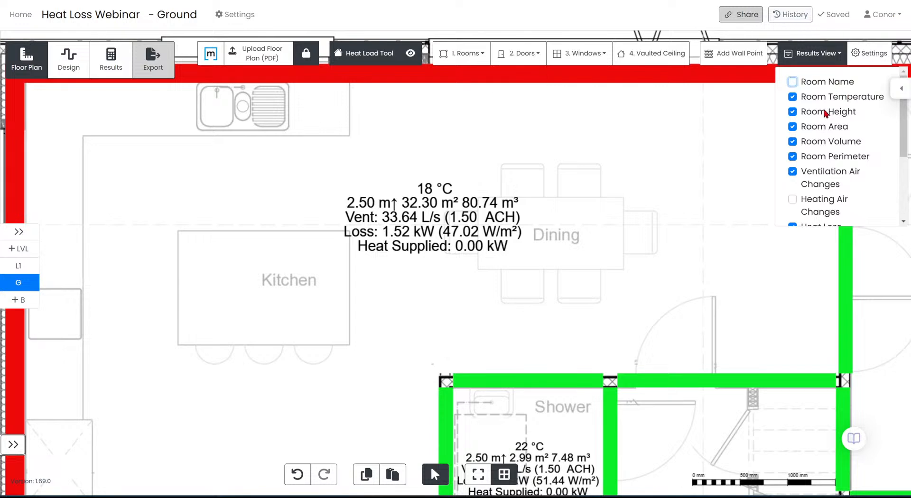
{"action": "left_click", "coordinate": [853, 98]}
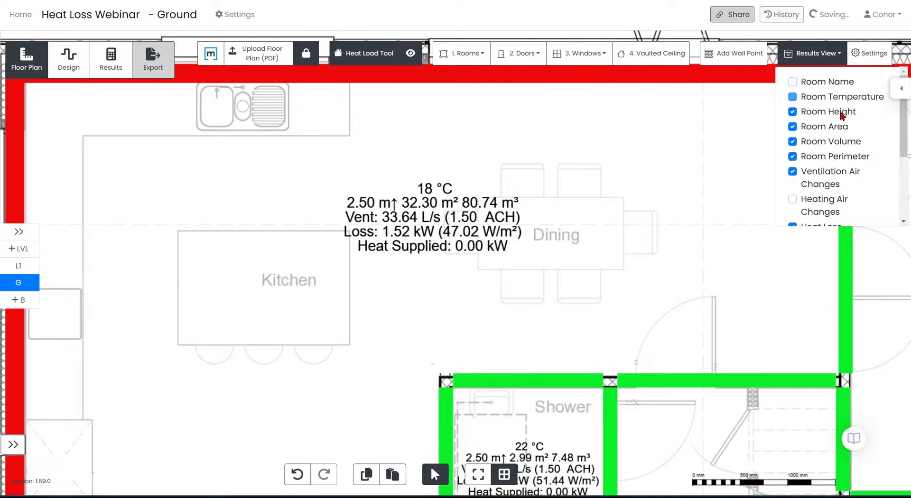
{"action": "left_click", "coordinate": [840, 114]}
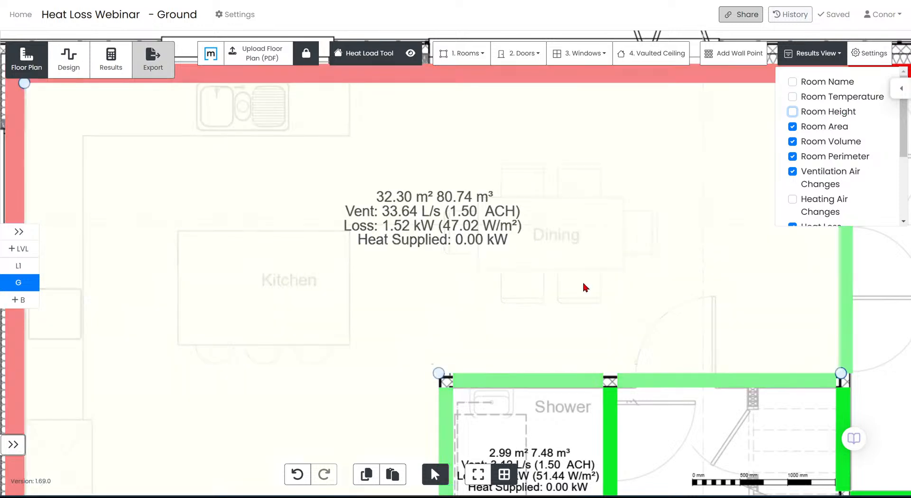
{"action": "left_click", "coordinate": [839, 128]}
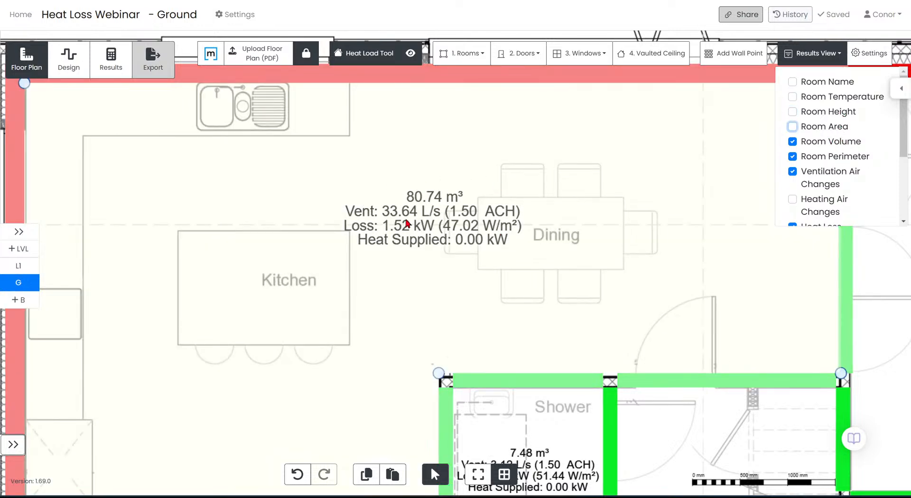
{"action": "left_click", "coordinate": [798, 174]}
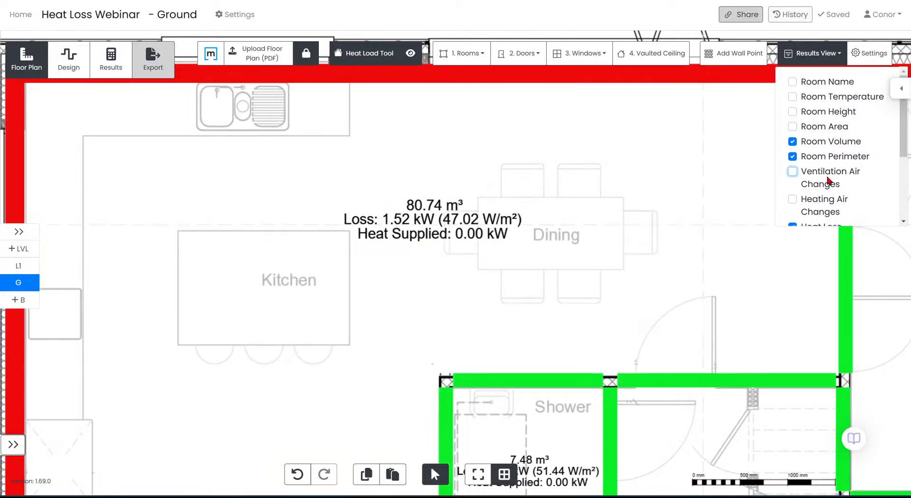
{"action": "scroll", "coordinate": [844, 156], "scroll_direction": "down", "scroll_amount": 1}
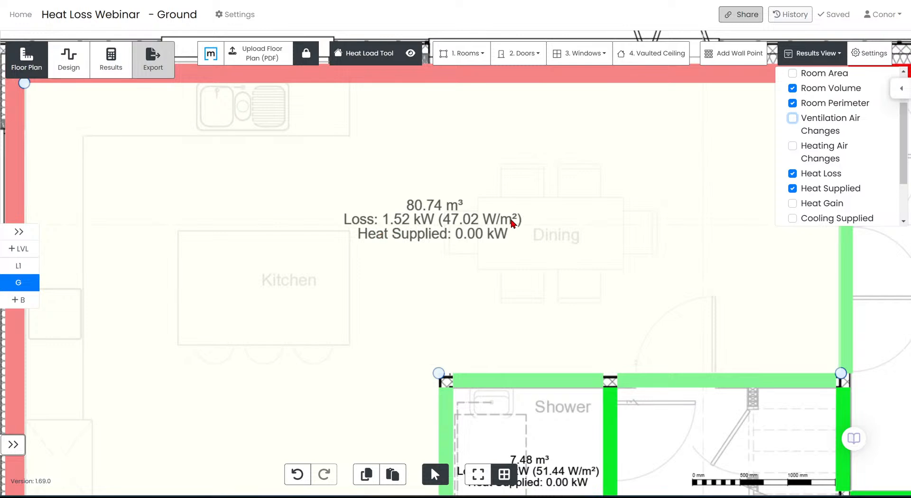
{"action": "scroll", "coordinate": [285, 244], "scroll_direction": "down", "scroll_amount": 5}
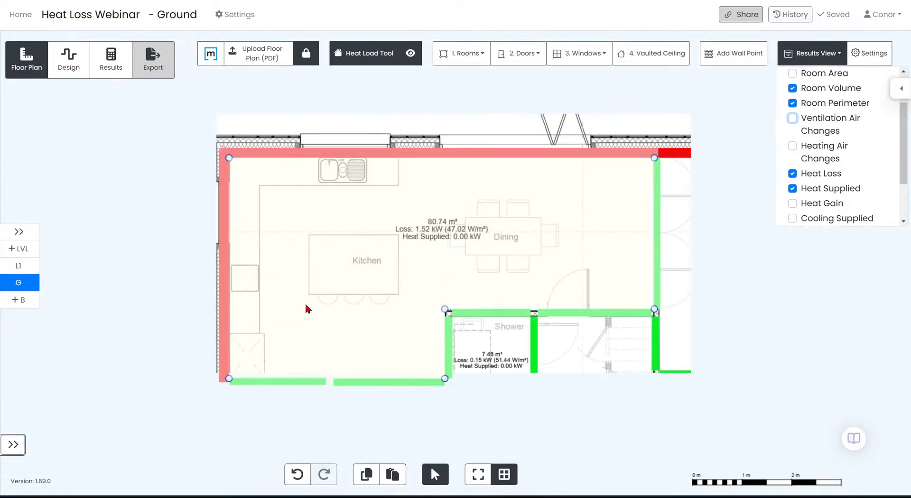
{"action": "left_click", "coordinate": [171, 209]}
Step: Insert single doors at the drawn openings between the kitchen and hall and between the shower and hall
{"action": "scroll", "coordinate": [172, 213], "scroll_direction": "down", "scroll_amount": 4}
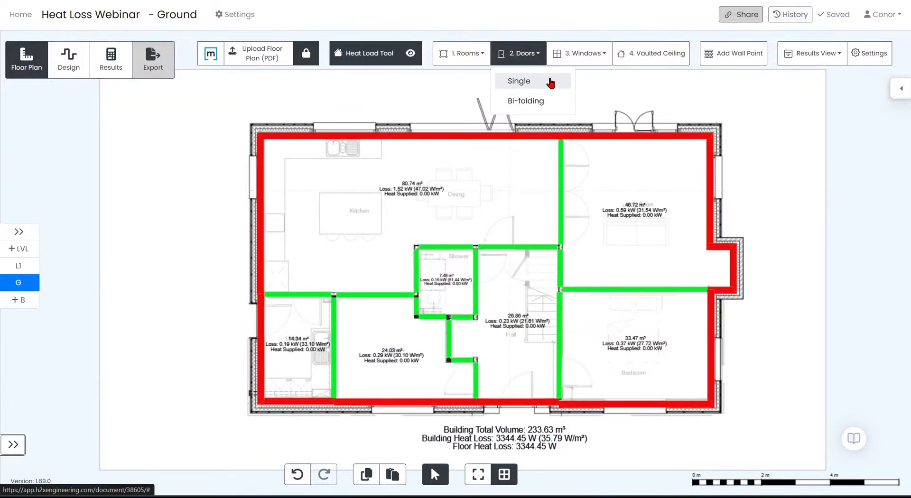
{"action": "left_click", "coordinate": [549, 82]}
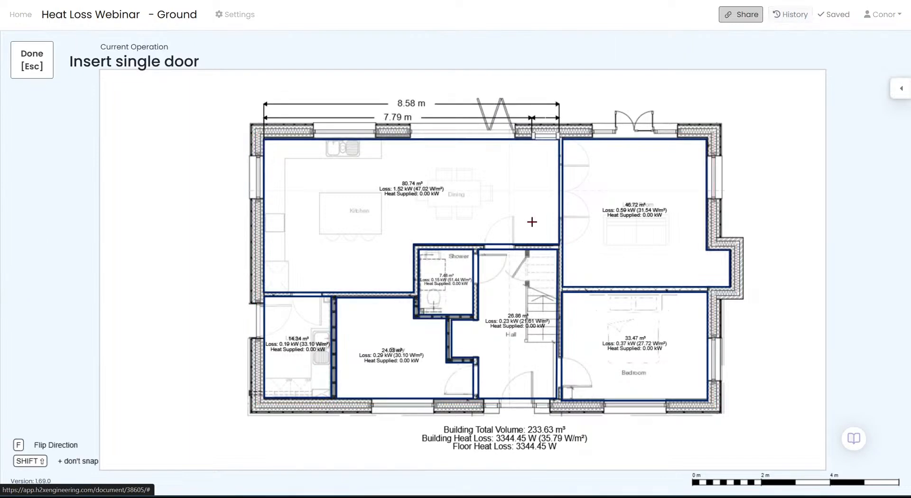
{"action": "scroll", "coordinate": [529, 220], "scroll_direction": "up", "scroll_amount": 5}
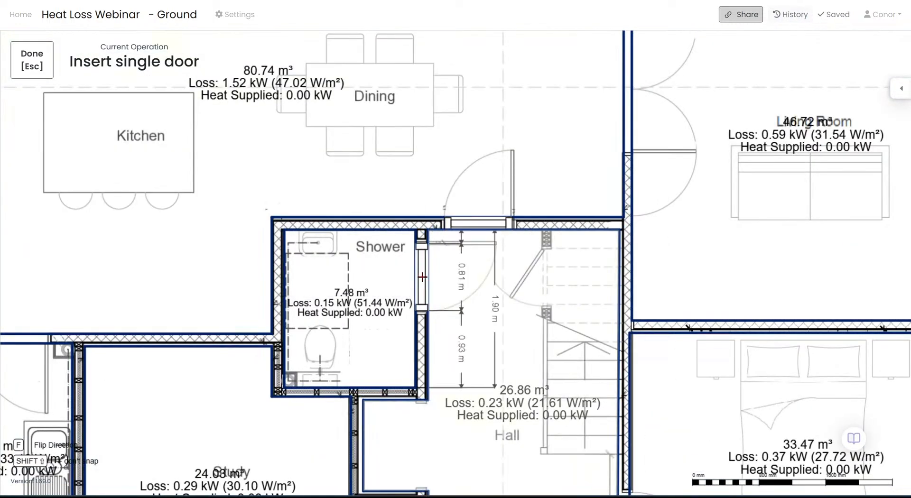
{"action": "scroll", "coordinate": [557, 412], "scroll_direction": "down", "scroll_amount": 3}
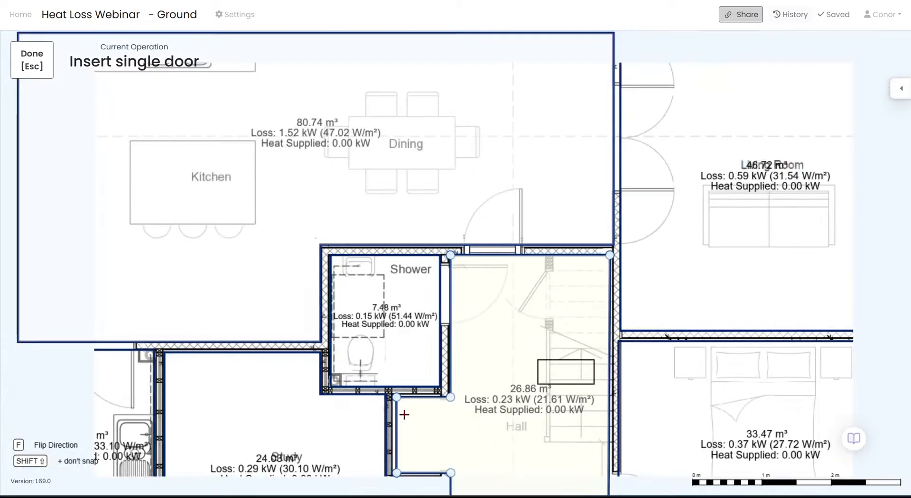
Step: Insert single doors for the utility, front entrance and bedroom, plus two adjacent ones in the wall between kitchen and living room
{"action": "left_click_drag", "start_coordinate": [113, 263], "coordinate": [98, 158]}
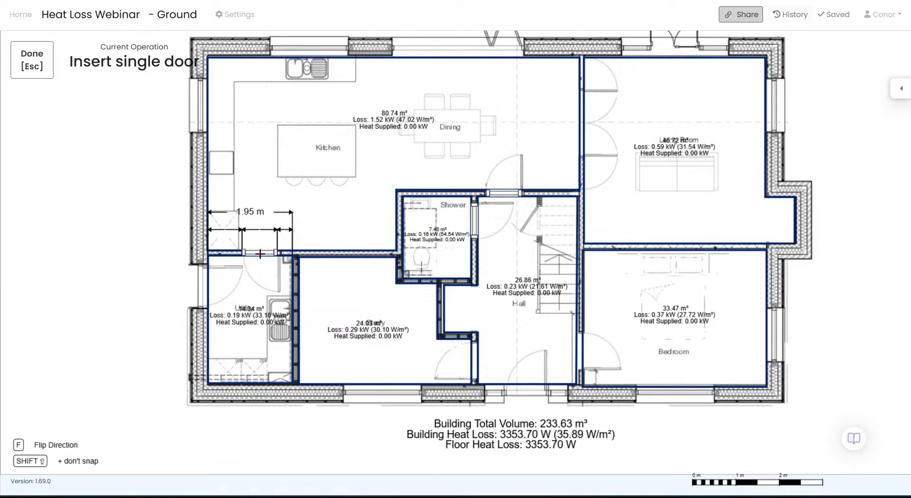
{"action": "left_click", "coordinate": [260, 253]}
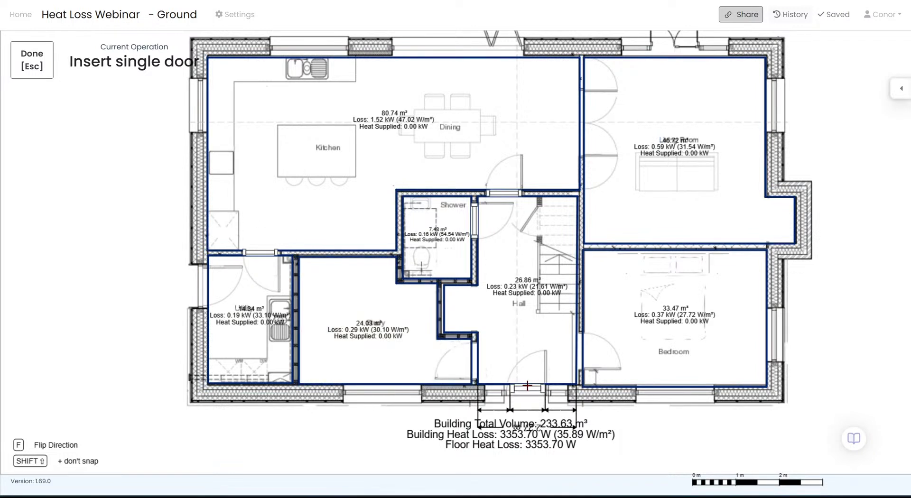
{"action": "left_click", "coordinate": [578, 350]}
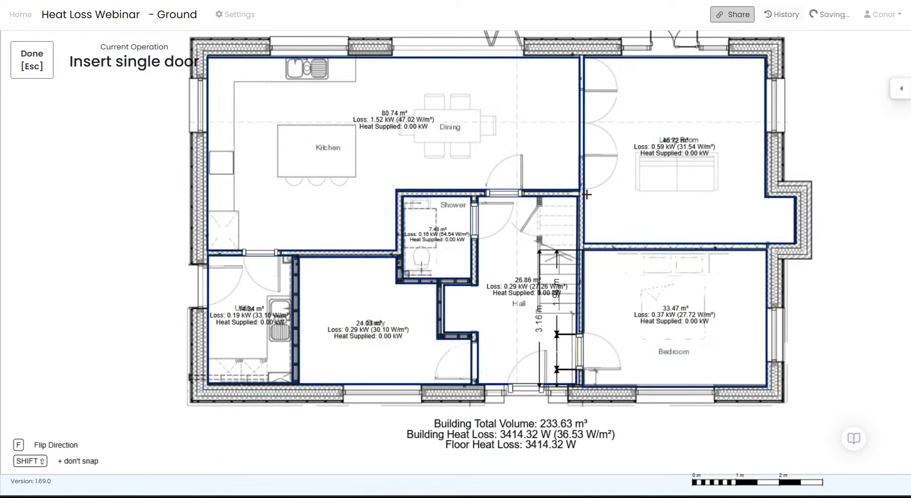
{"action": "left_click", "coordinate": [582, 114]}
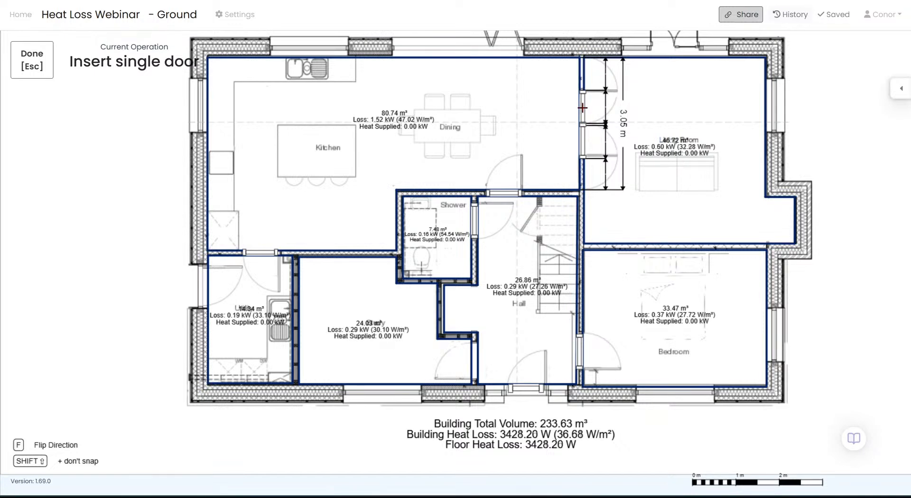
{"action": "left_click", "coordinate": [583, 107]}
{"action": "key", "text": "Escape"}
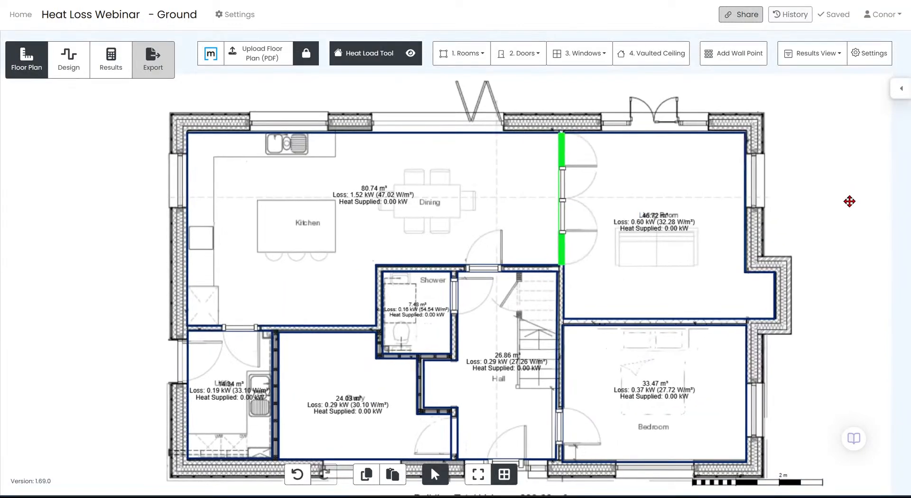
Step: Insert a bi-folding door in the kitchen's outside wall at the drawn opening, about 4.87 m from the building's outer corner
{"action": "left_click", "coordinate": [477, 53]}
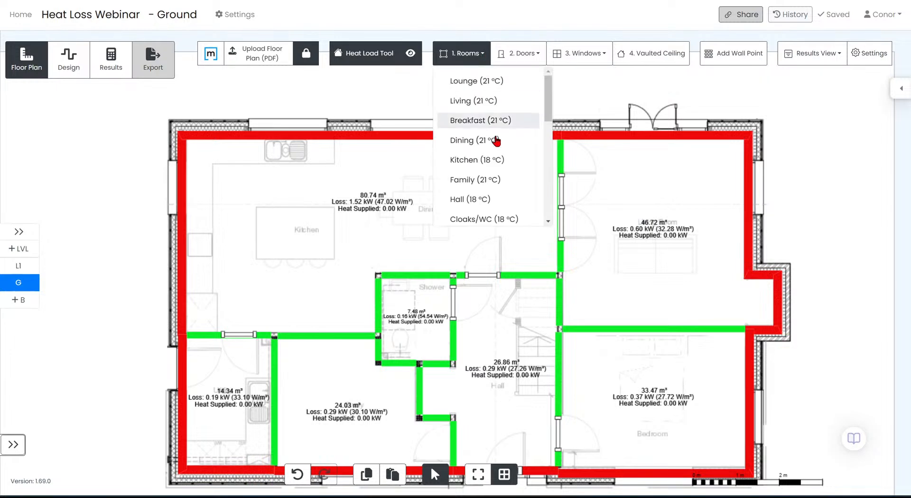
{"action": "left_click", "coordinate": [518, 56]}
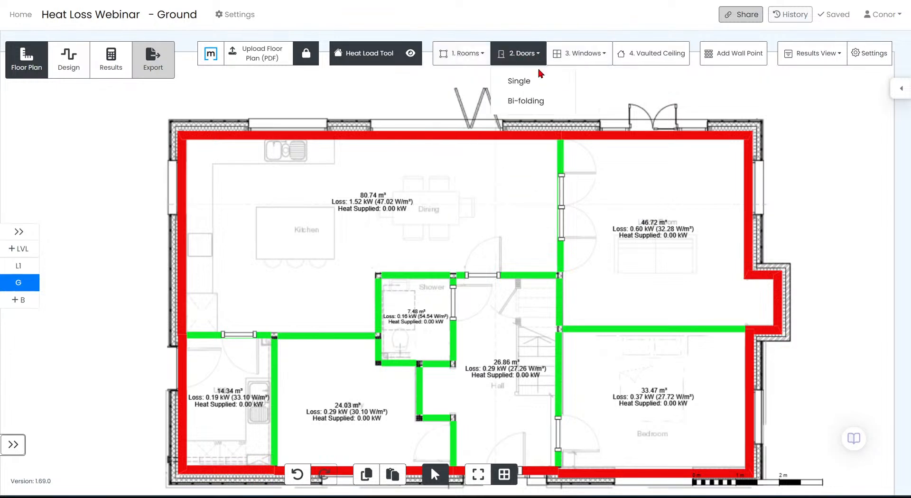
{"action": "left_click", "coordinate": [526, 102]}
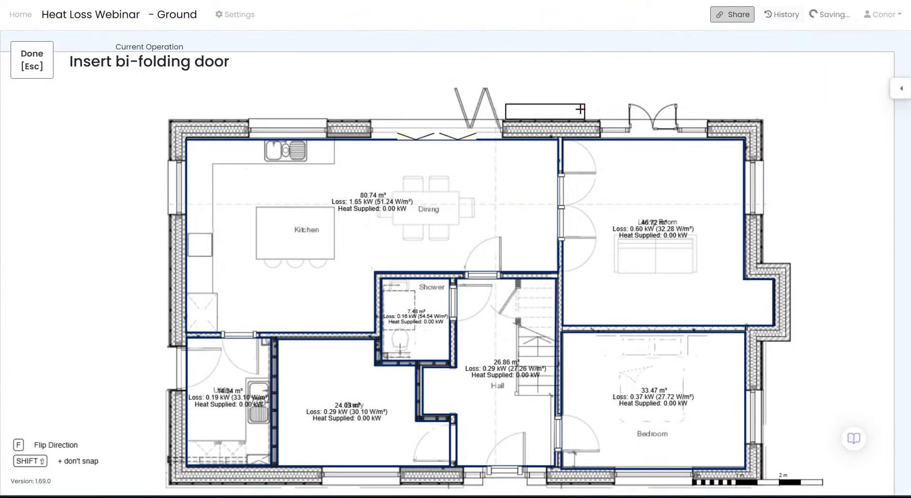
{"action": "key", "text": "Escape"}
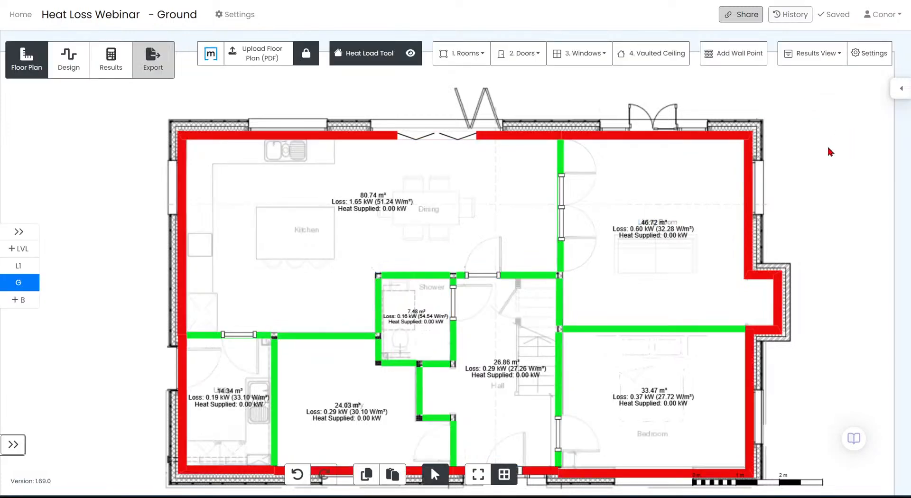
Step: Review the Kitchen's room properties, from design temperature to chimney setting and total heat loss, and open its air change settings
{"action": "scroll", "coordinate": [818, 198], "scroll_direction": "down", "scroll_amount": 1}
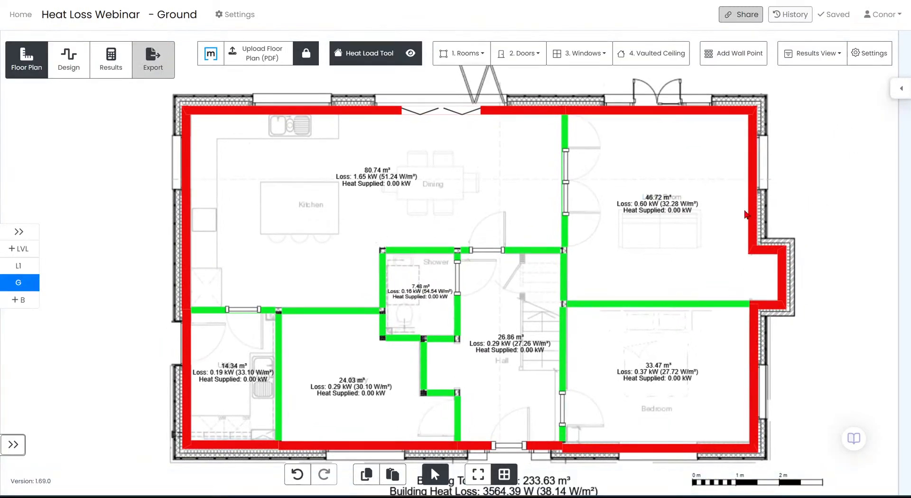
{"action": "left_click", "coordinate": [360, 190]}
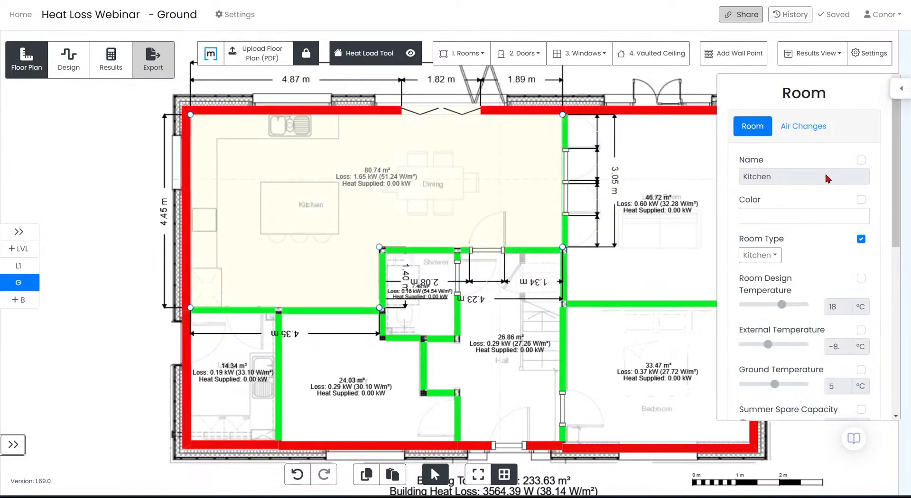
{"action": "scroll", "coordinate": [837, 206], "scroll_direction": "down", "scroll_amount": 3}
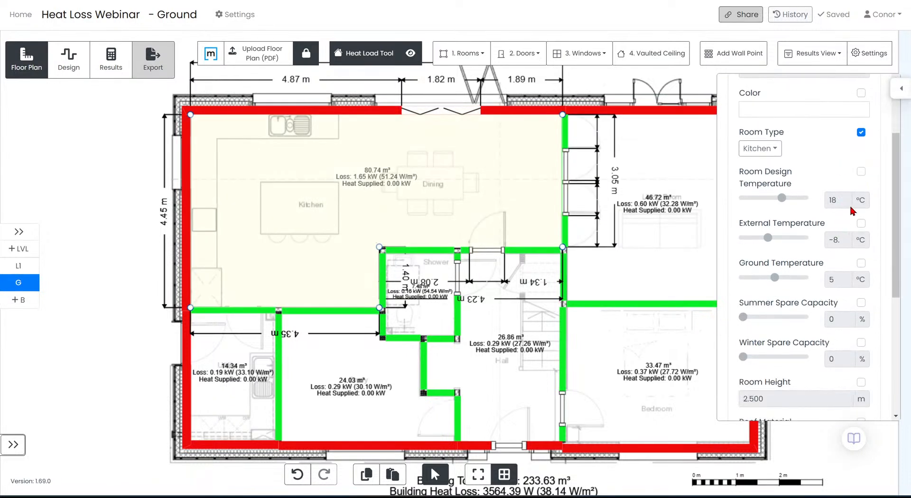
{"action": "scroll", "coordinate": [847, 238], "scroll_direction": "down", "scroll_amount": 4}
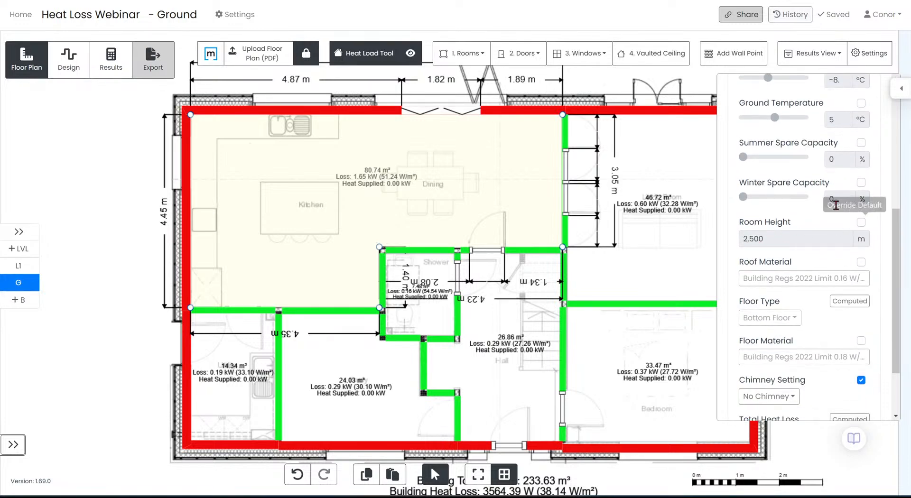
{"action": "scroll", "coordinate": [820, 237], "scroll_direction": "down", "scroll_amount": 2}
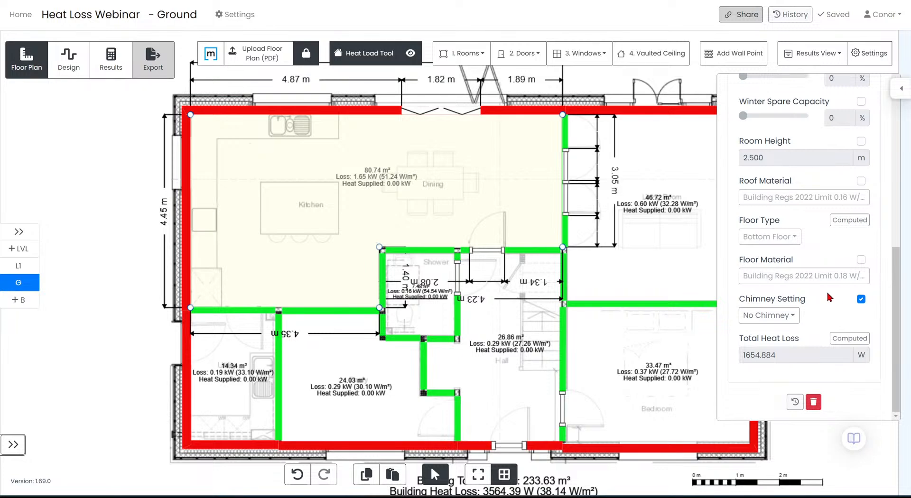
{"action": "scroll", "coordinate": [781, 309], "scroll_direction": "up", "scroll_amount": 9}
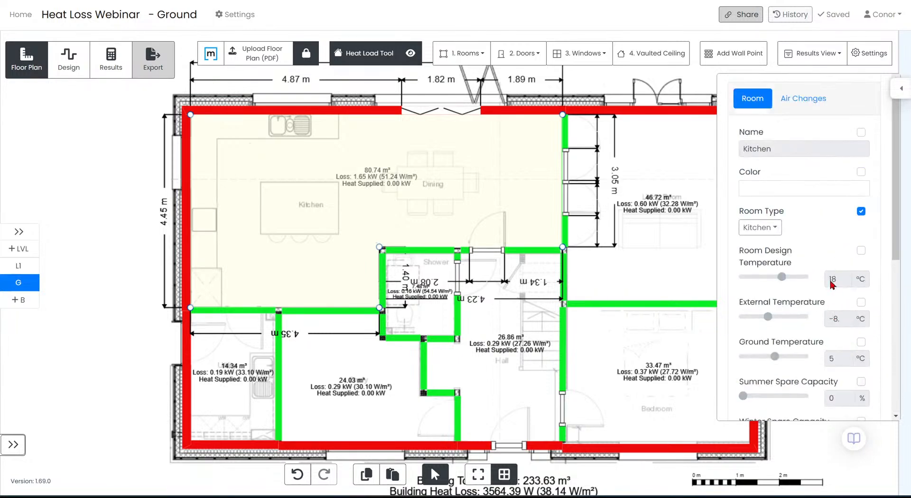
{"action": "left_click", "coordinate": [807, 127]}
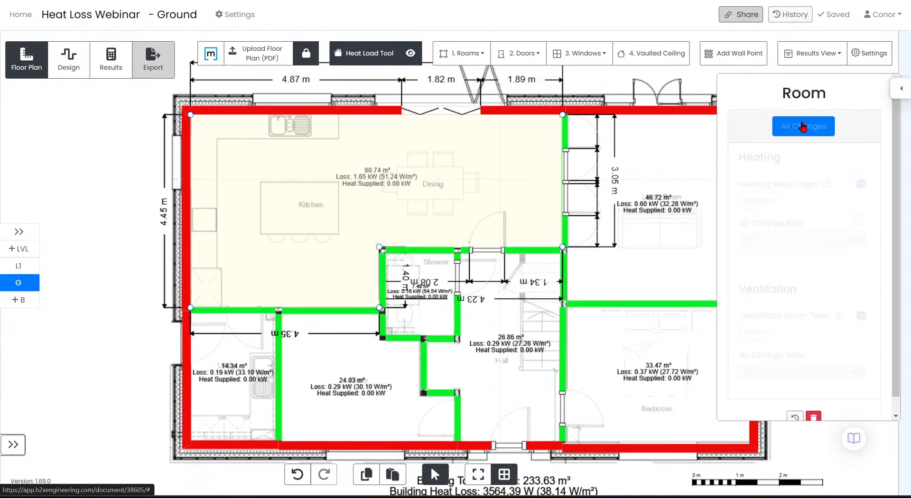
Step: Review the Kitchen's general room properties and the properties of its outside wall containing the bi-folding door
{"action": "left_click", "coordinate": [753, 126]}
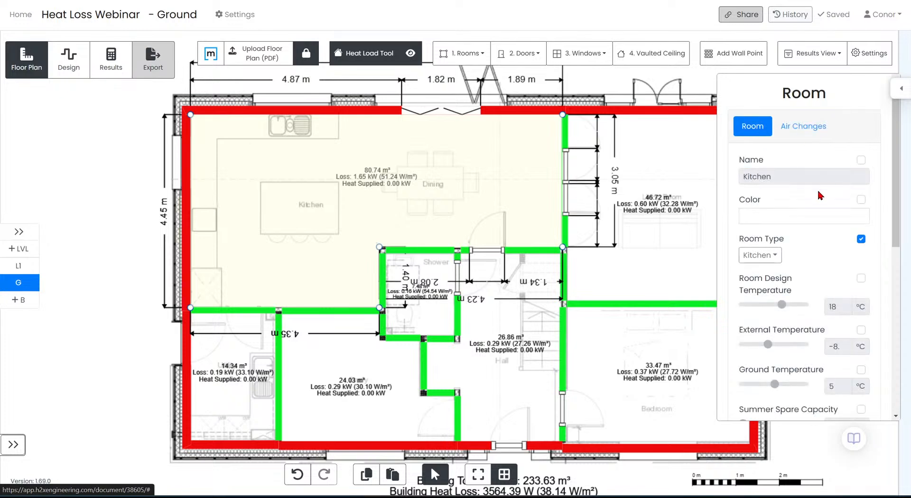
{"action": "left_click", "coordinate": [862, 160]}
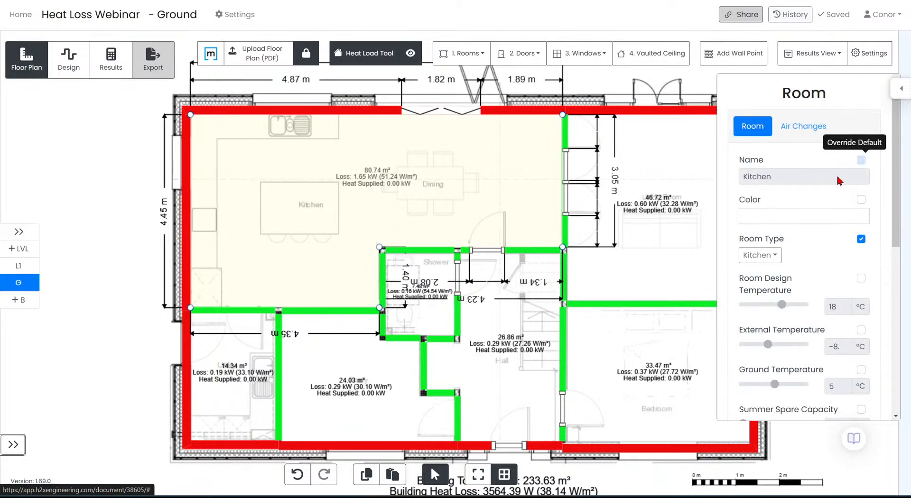
{"action": "left_click", "coordinate": [101, 200]}
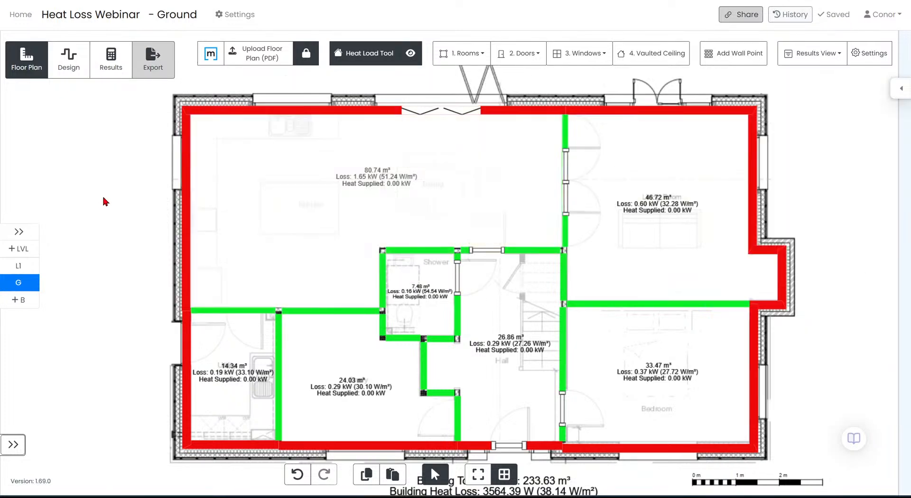
{"action": "left_click", "coordinate": [343, 113]}
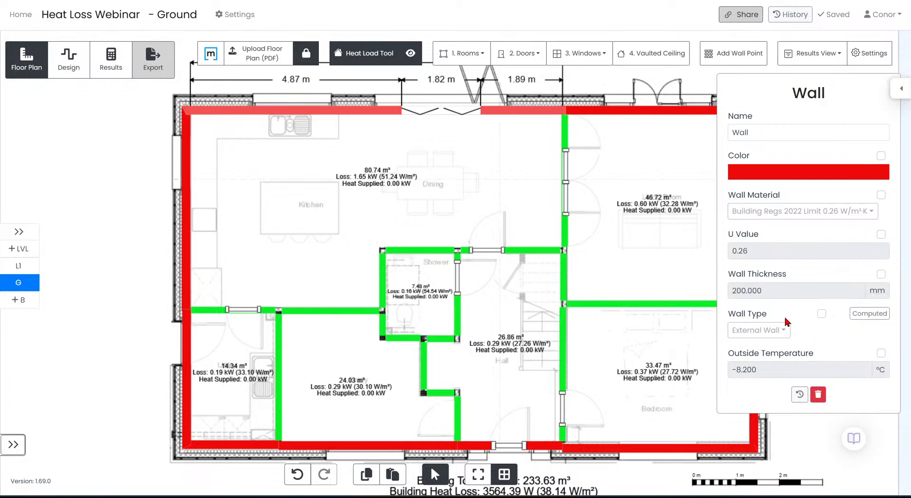
{"action": "left_click", "coordinate": [137, 195]}
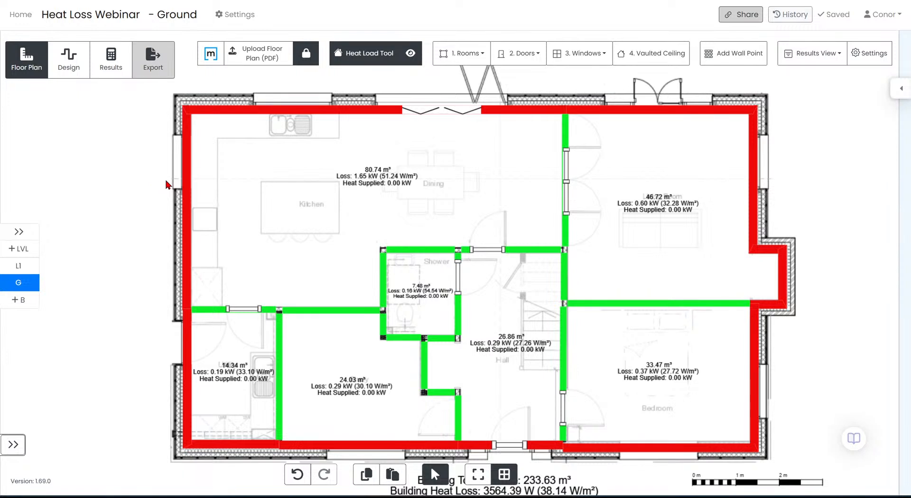
Step: Override the wall type of the Kitchen's left-hand outside wall and set it to Party Wall
{"action": "left_click", "coordinate": [188, 184]}
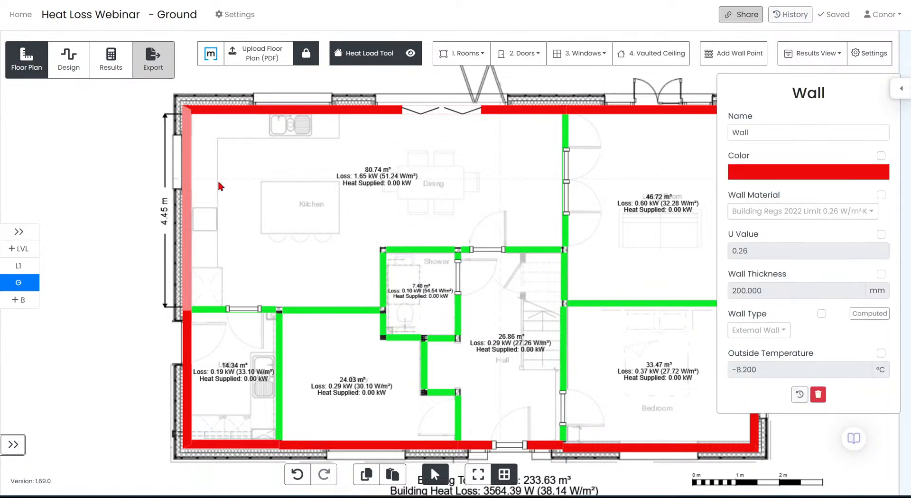
{"action": "left_click", "coordinate": [822, 313]}
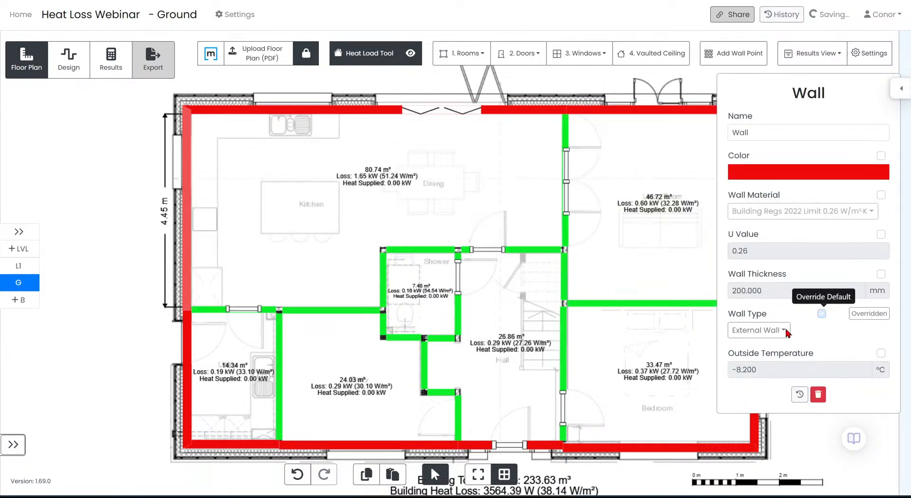
{"action": "left_click", "coordinate": [409, 195]}
{"action": "scroll", "coordinate": [386, 181], "scroll_direction": "up", "scroll_amount": 2}
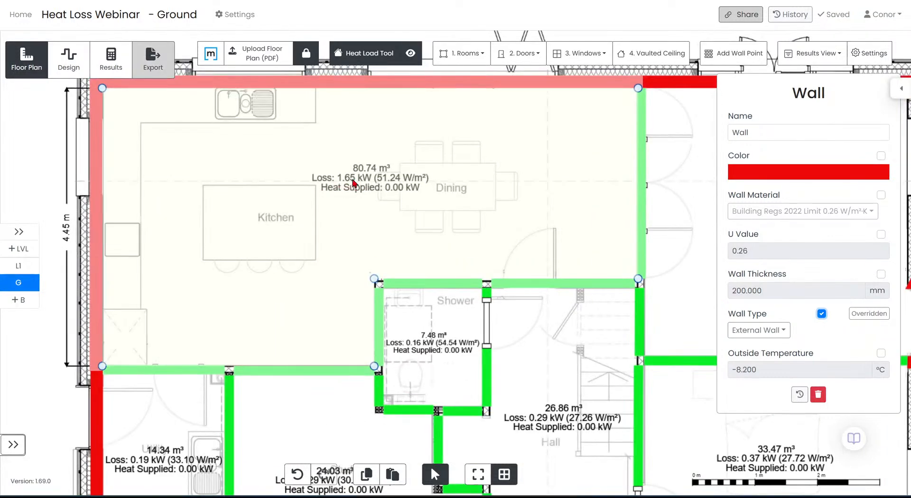
{"action": "left_click", "coordinate": [759, 330]}
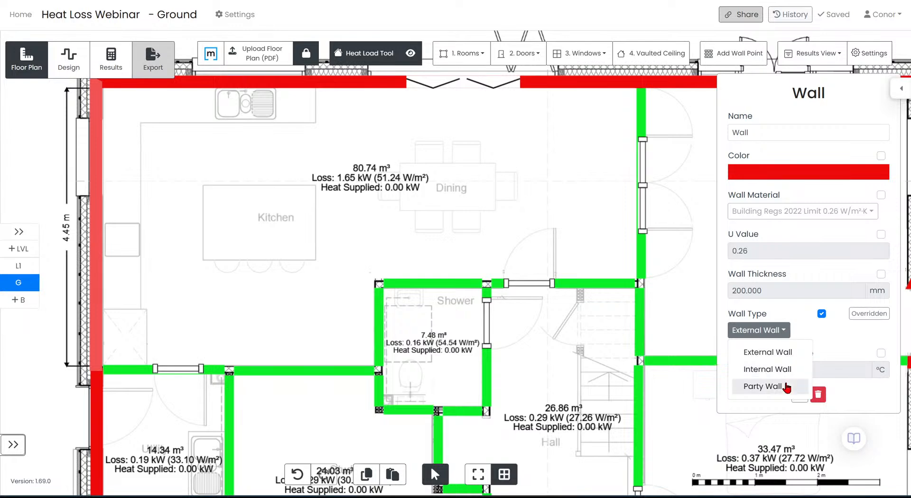
{"action": "left_click", "coordinate": [764, 386]}
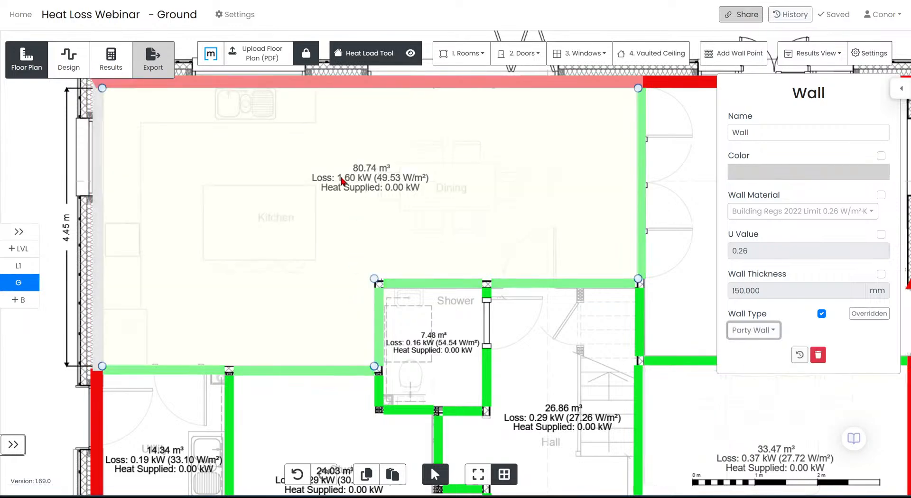
Step: Override the wall type of the utility room's left-hand outside wall and set it to Party Wall
{"action": "scroll", "coordinate": [70, 210], "scroll_direction": "down", "scroll_amount": 3}
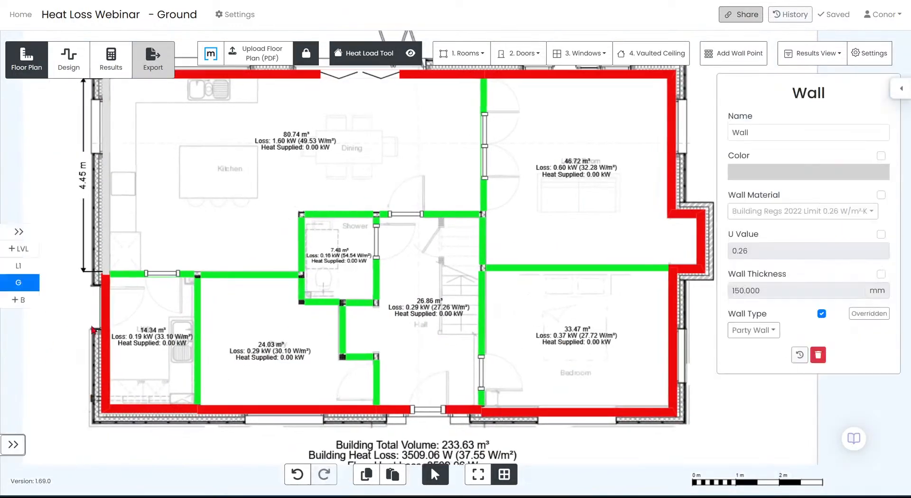
{"action": "left_click", "coordinate": [106, 311]}
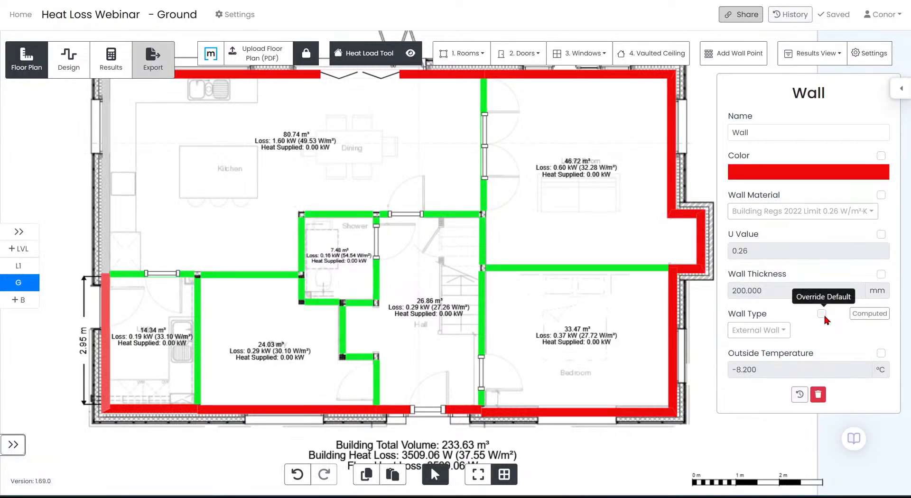
{"action": "left_click", "coordinate": [785, 331]}
{"action": "left_click", "coordinate": [763, 386]}
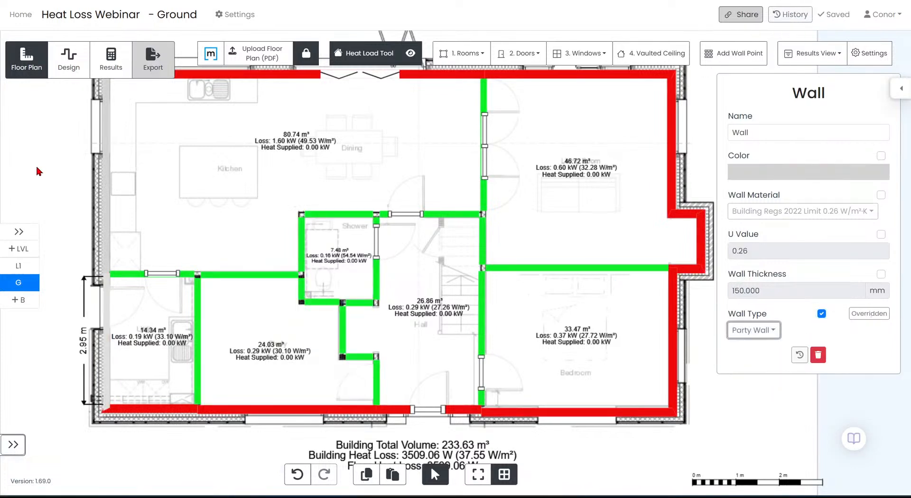
{"action": "left_click", "coordinate": [63, 150]}
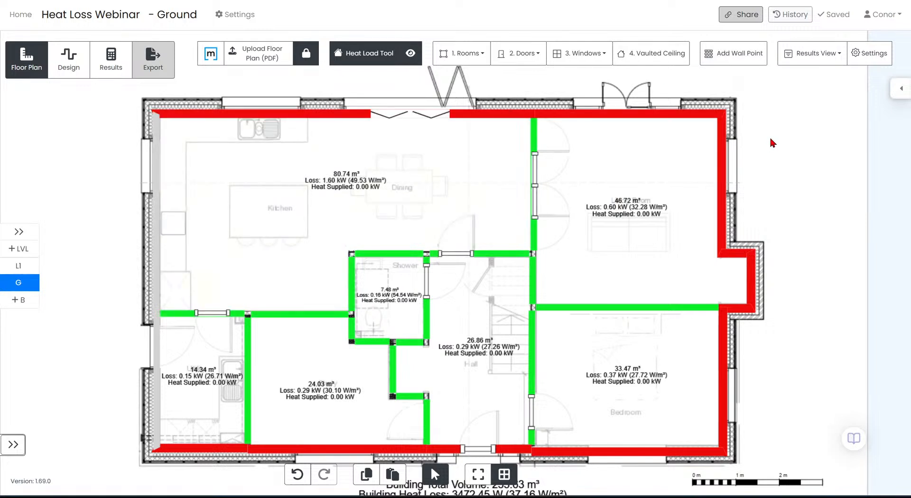
Step: Set the Kitchen bi-folding door's length to 3 m and shift it along the wall to about 4.30 m from the outer corner
{"action": "left_click", "coordinate": [425, 116]}
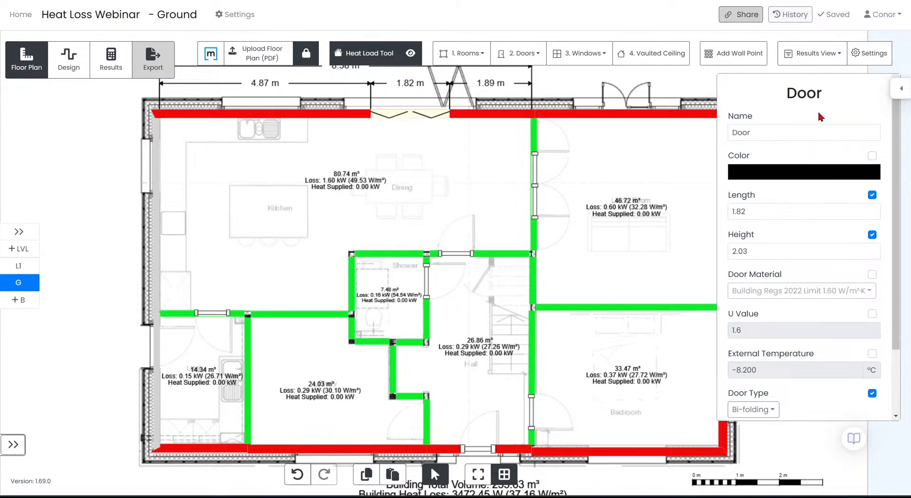
{"action": "scroll", "coordinate": [847, 327], "scroll_direction": "down", "scroll_amount": 1}
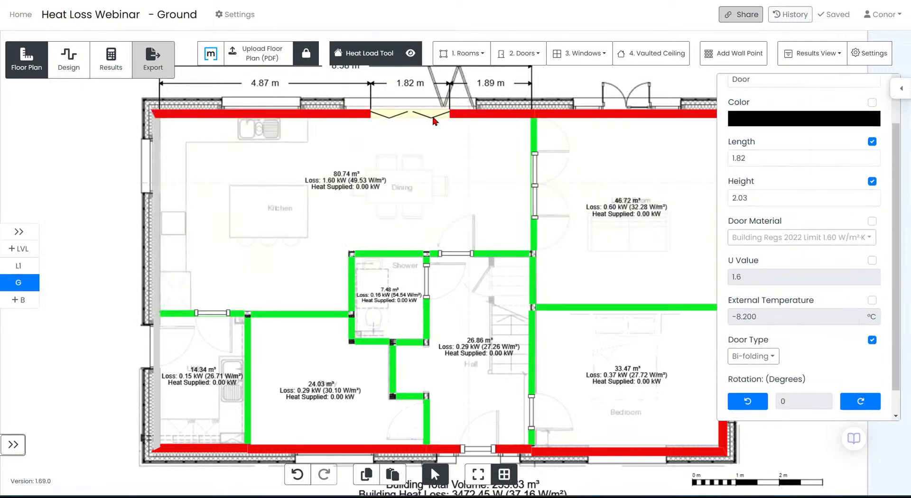
{"action": "scroll", "coordinate": [831, 188], "scroll_direction": "up", "scroll_amount": 1}
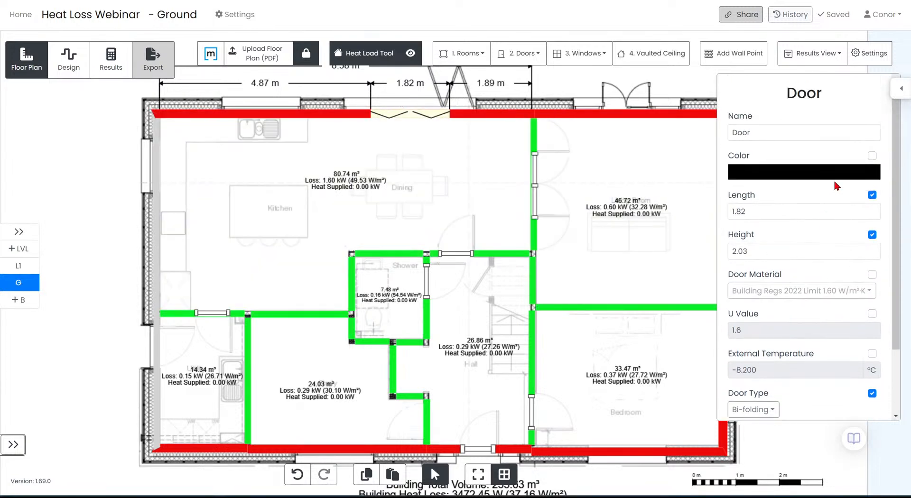
{"action": "left_click", "coordinate": [872, 194]}
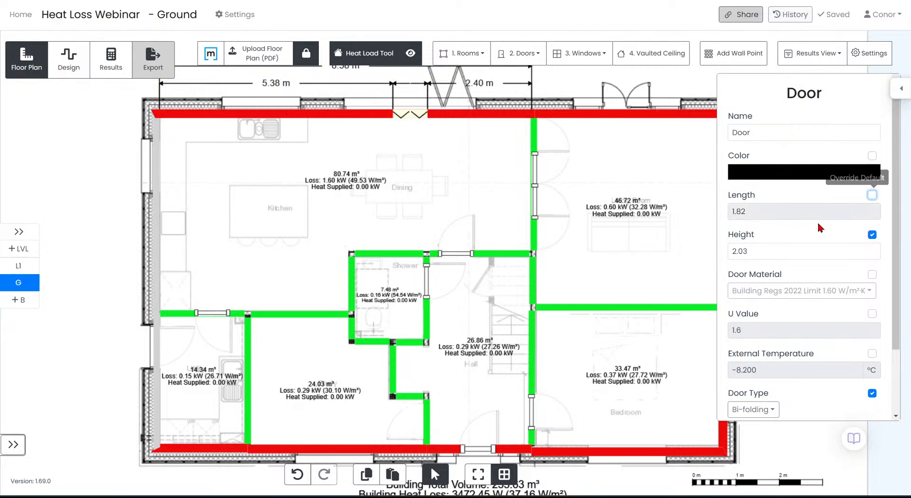
{"action": "left_click", "coordinate": [872, 195]}
{"action": "left_click_drag", "start_coordinate": [779, 210], "coordinate": [720, 218]}
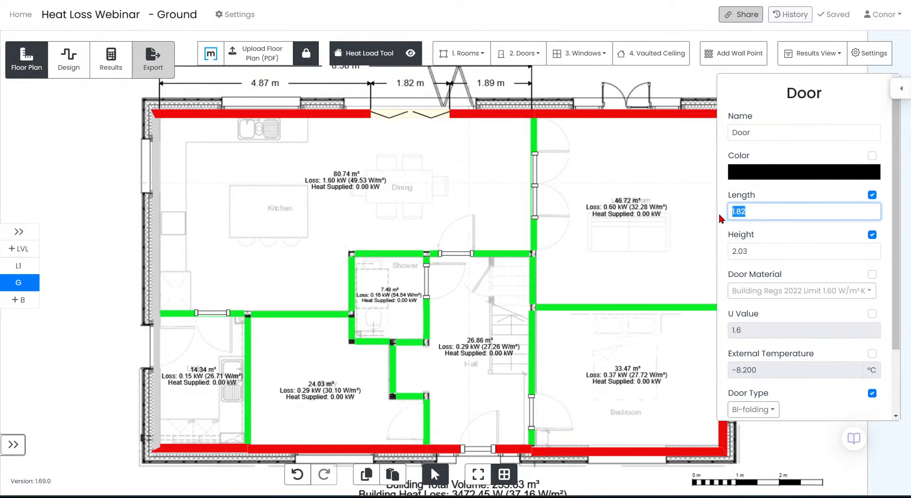
{"action": "type", "text": "3"}
{"action": "key", "text": "Return"}
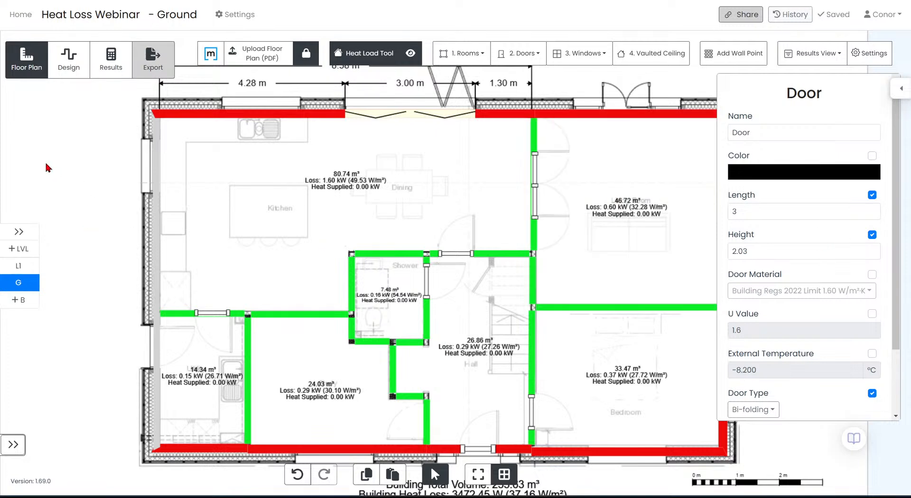
{"action": "mouse_move", "coordinate": [422, 116]}
{"action": "left_mouse_down"}
{"action": "mouse_move", "coordinate": [432, 113]}
{"action": "mouse_move", "coordinate": [411, 118]}
{"action": "left_mouse_up"}
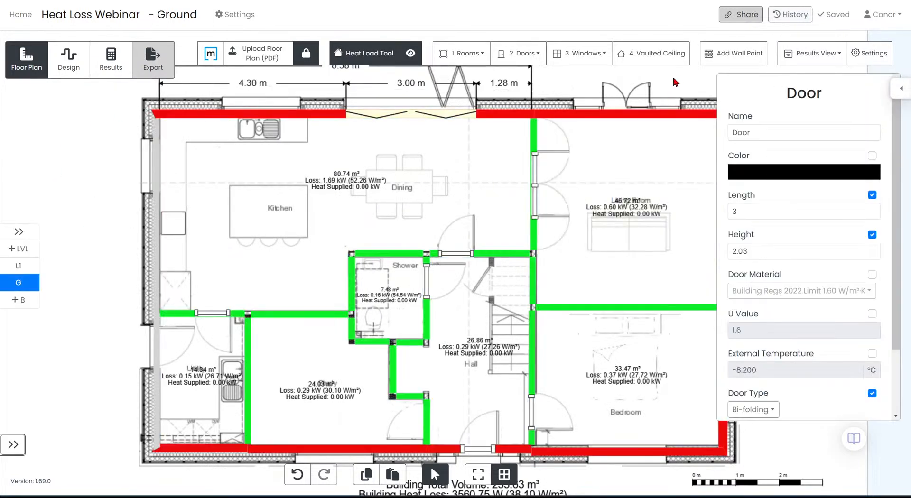
{"action": "left_click", "coordinate": [106, 134]}
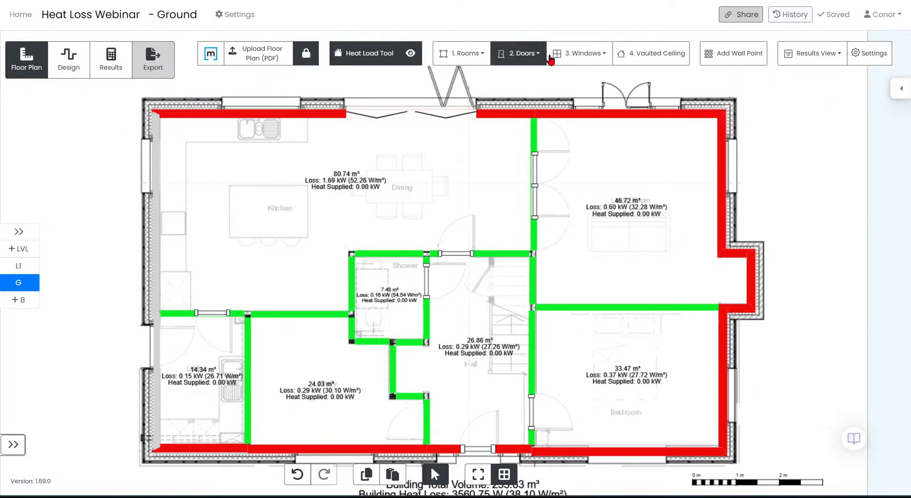
Step: Insert a standard window about 1.82 m long in the outside wall behind the Kitchen sink, about 1.44 m from the corner
{"action": "left_click", "coordinate": [583, 54]}
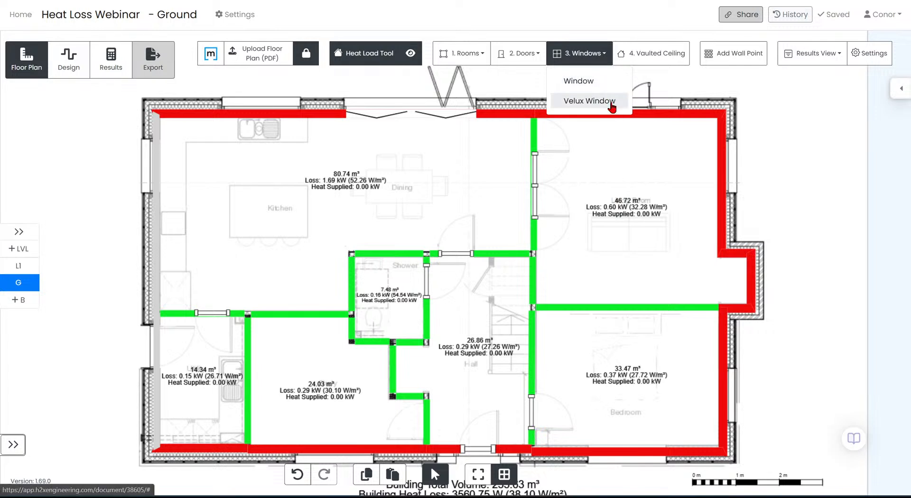
{"action": "left_click", "coordinate": [597, 82]}
{"action": "scroll", "coordinate": [219, 121], "scroll_direction": "up", "scroll_amount": 5}
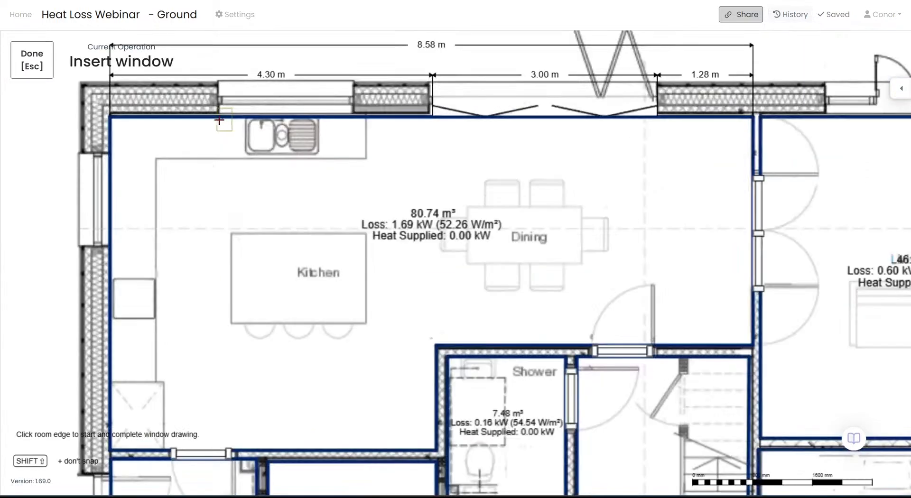
{"action": "left_click", "coordinate": [218, 116]}
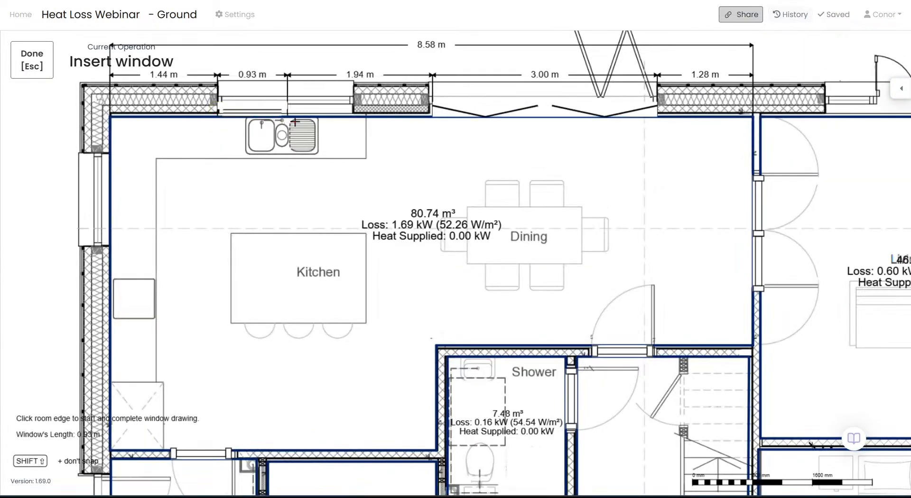
{"action": "left_click", "coordinate": [353, 110]}
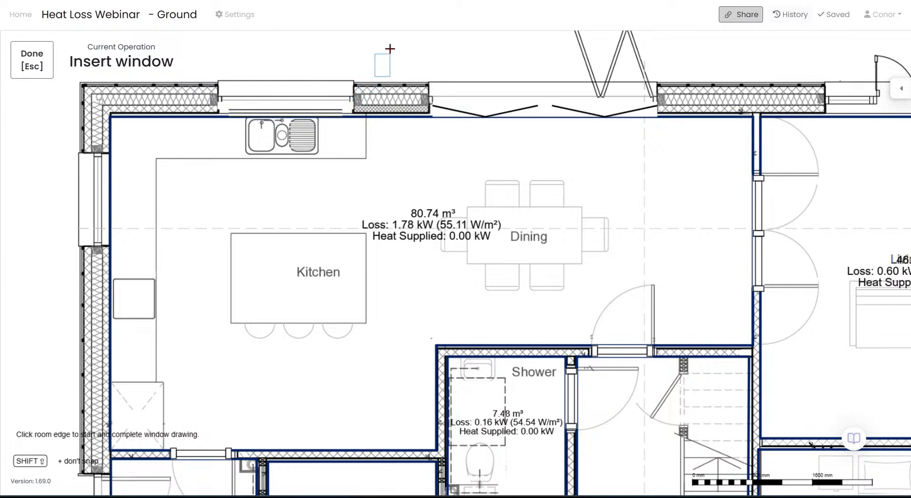
{"action": "key", "text": "Escape"}
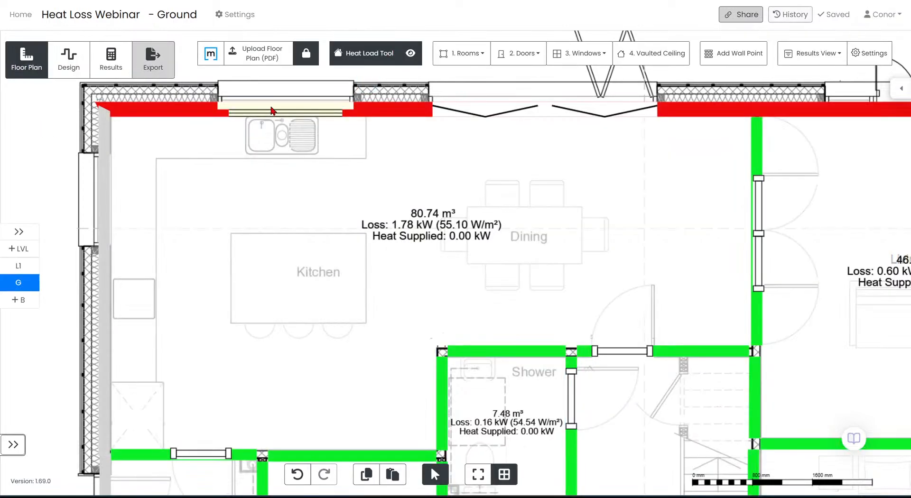
Step: Set the length of the window behind the Kitchen sink to 1.8 m
{"action": "left_click", "coordinate": [283, 110]}
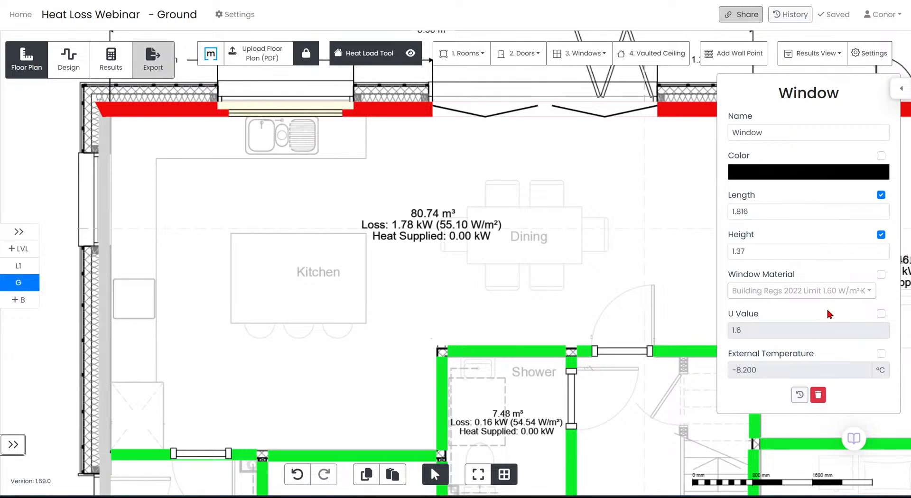
{"action": "left_click", "coordinate": [754, 212]}
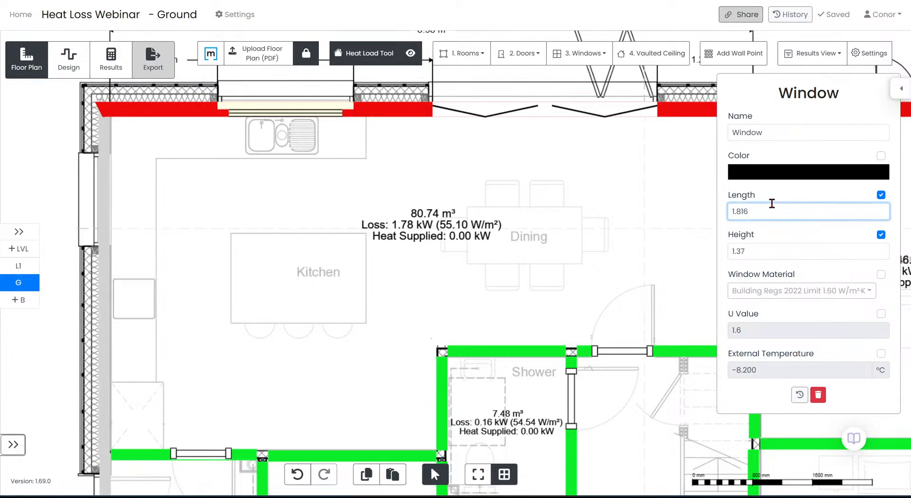
{"action": "key", "text": "Return"}
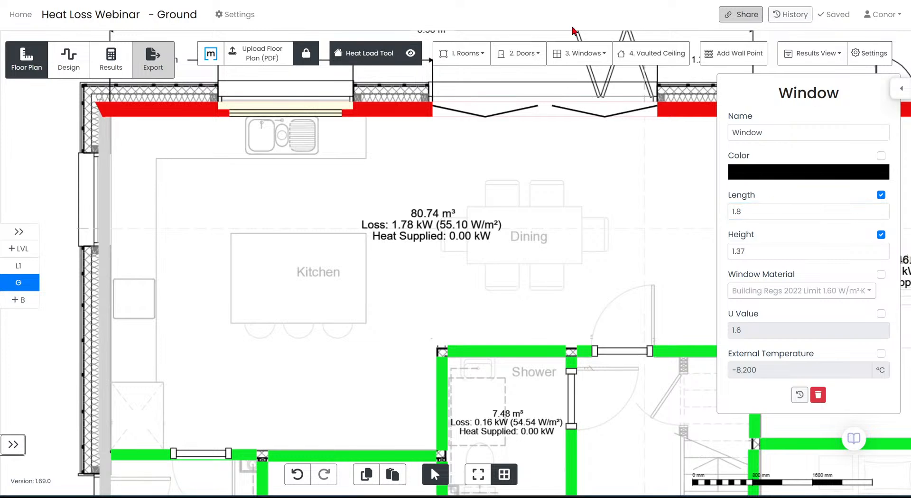
{"action": "left_click", "coordinate": [43, 122]}
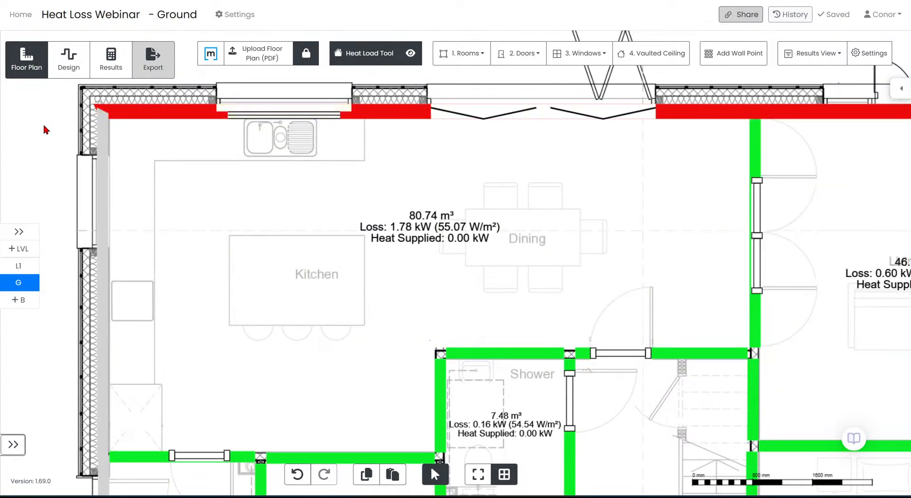
Step: Examine the building's total volume and heat loss summary beneath the ground floor plan
{"action": "scroll", "coordinate": [42, 123], "scroll_direction": "down", "scroll_amount": 6}
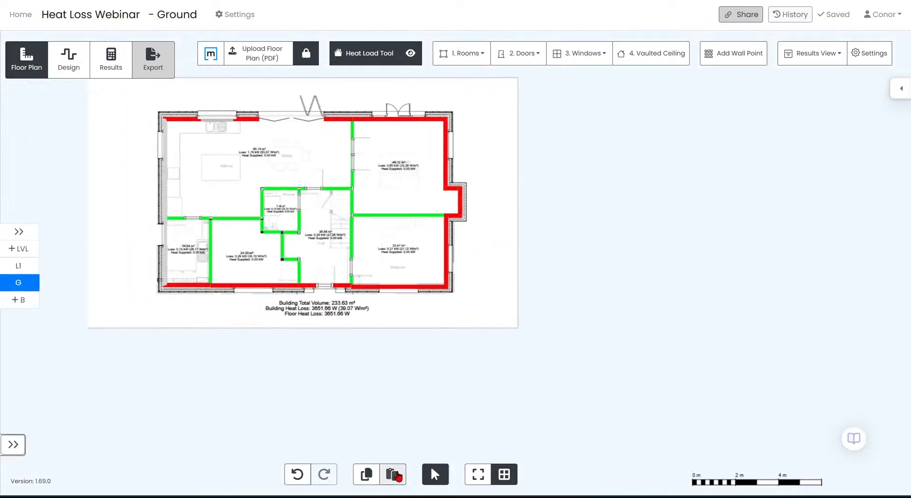
{"action": "left_click", "coordinate": [478, 474]}
{"action": "scroll", "coordinate": [656, 155], "scroll_direction": "up", "scroll_amount": 4}
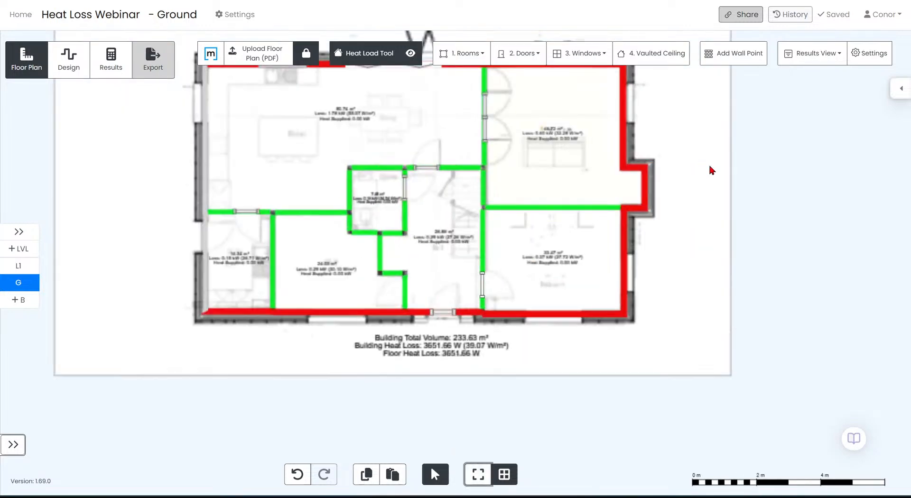
{"action": "left_click_drag", "start_coordinate": [805, 222], "coordinate": [852, 300]}
{"action": "scroll", "coordinate": [711, 238], "scroll_direction": "up", "scroll_amount": 1}
{"action": "left_click_drag", "start_coordinate": [743, 360], "coordinate": [789, 268]}
{"action": "scroll", "coordinate": [507, 363], "scroll_direction": "up", "scroll_amount": 2}
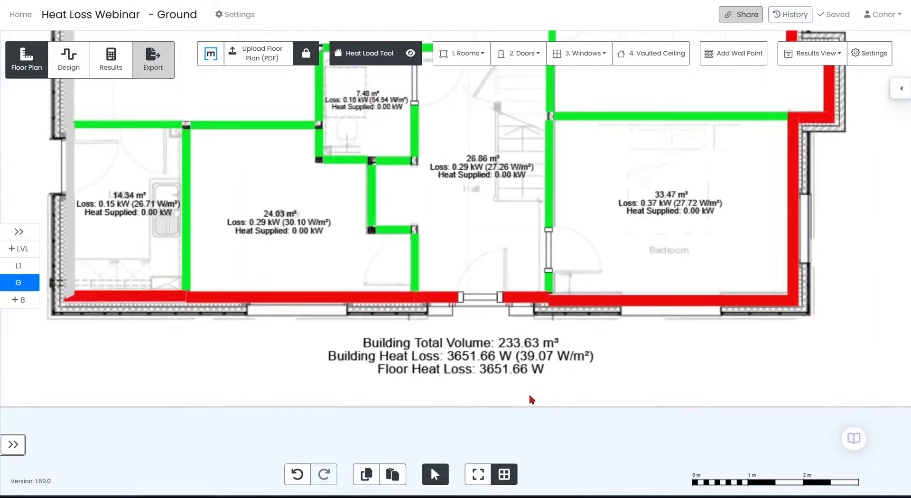
{"action": "left_click_drag", "start_coordinate": [506, 384], "coordinate": [505, 398]}
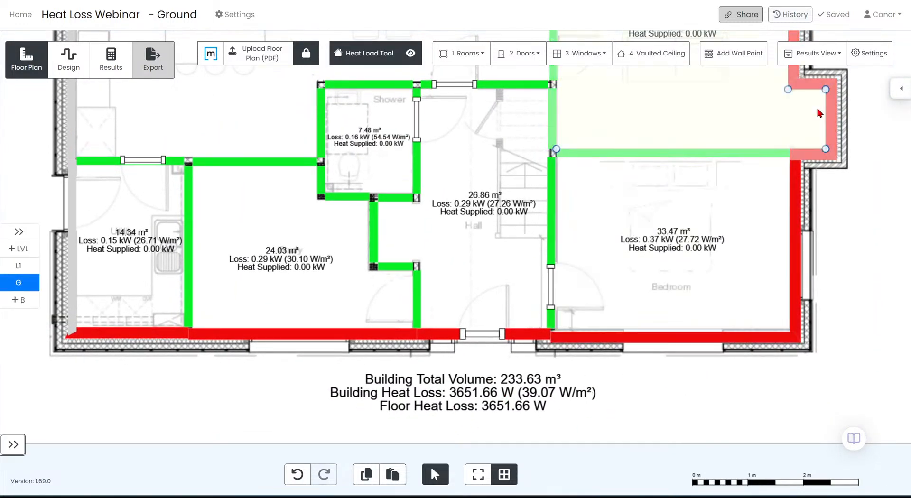
Step: Review the whole Ground floor heat loss plan and display the Level 1 plan
{"action": "scroll", "coordinate": [789, 323], "scroll_direction": "down", "scroll_amount": 2}
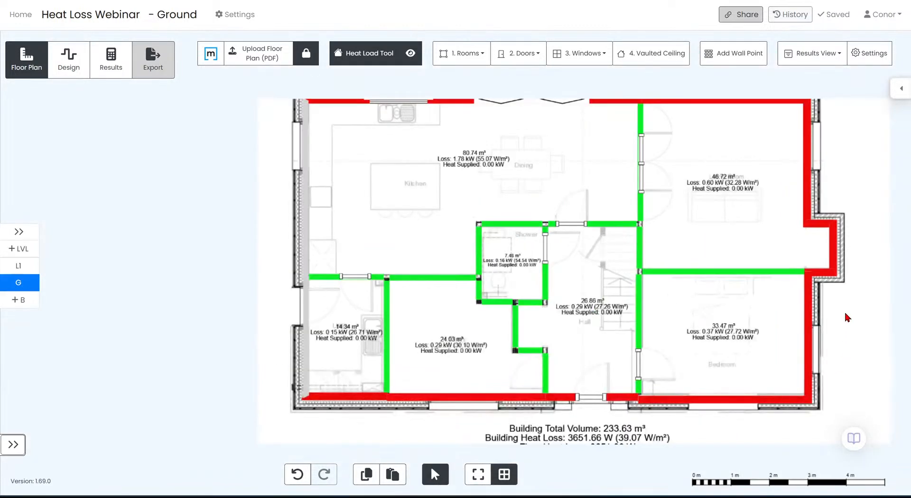
{"action": "left_click_drag", "start_coordinate": [850, 319], "coordinate": [828, 309]}
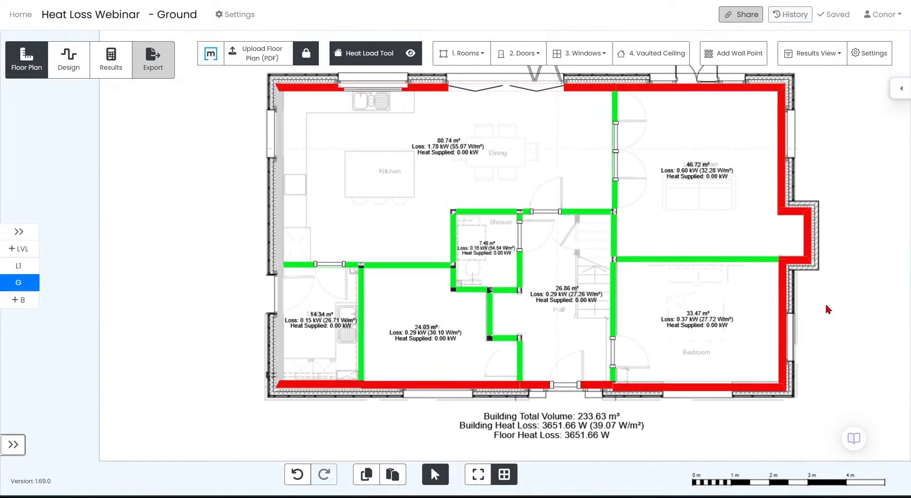
{"action": "left_click", "coordinate": [19, 267]}
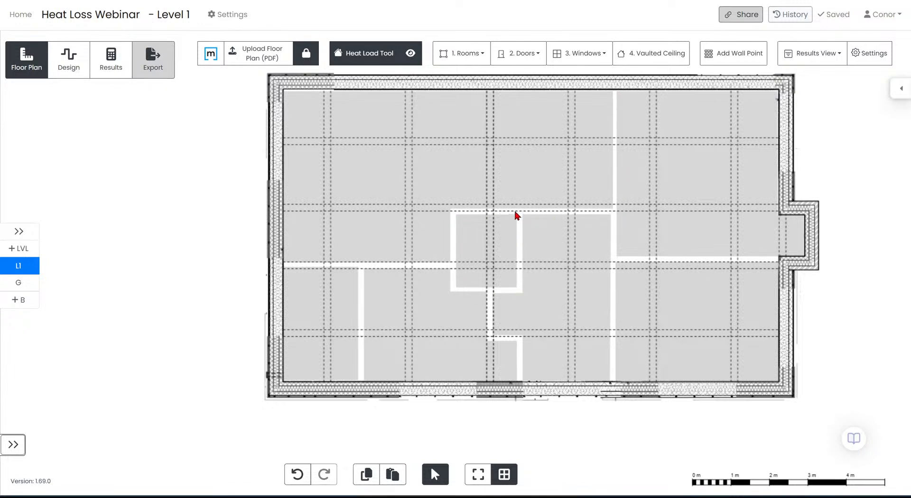
{"action": "left_click_drag", "start_coordinate": [678, 210], "coordinate": [622, 216]}
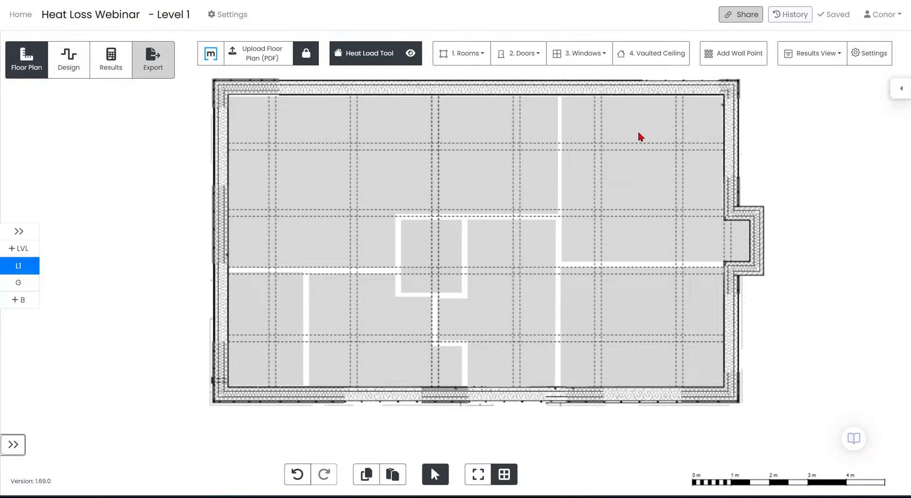
Step: Return to the Ground level and examine the Living Room's volume and heat loss
{"action": "left_click", "coordinate": [34, 290]}
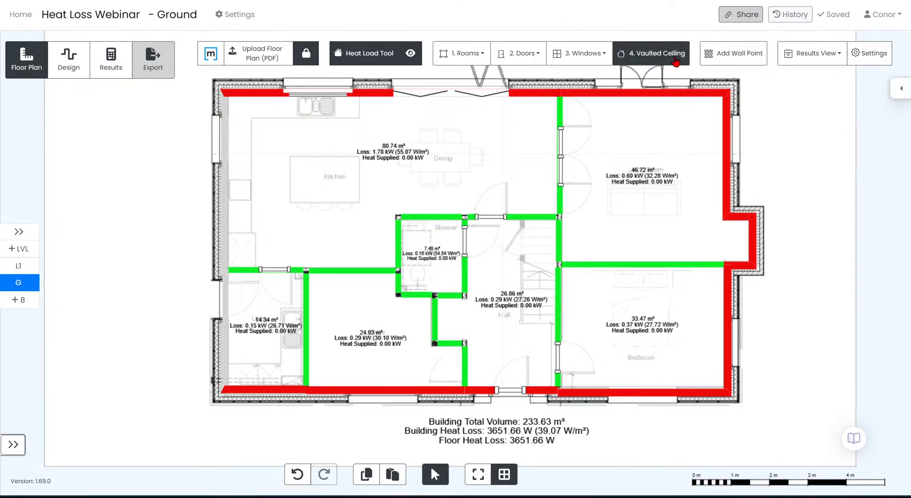
{"action": "scroll", "coordinate": [797, 150], "scroll_direction": "up", "scroll_amount": 5}
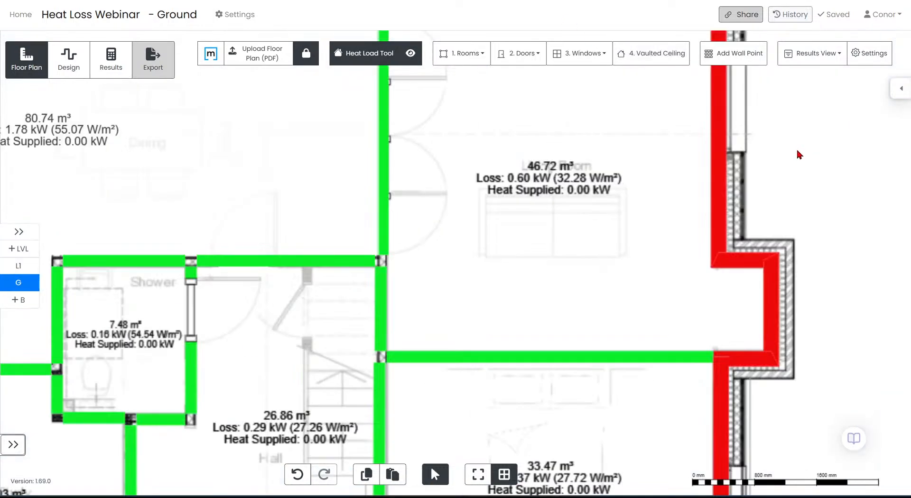
{"action": "scroll", "coordinate": [790, 177], "scroll_direction": "up", "scroll_amount": 3}
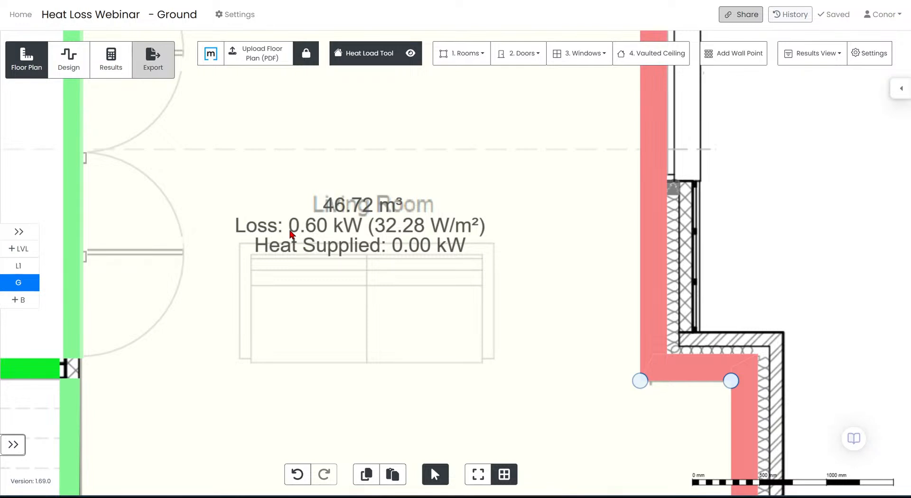
{"action": "scroll", "coordinate": [813, 234], "scroll_direction": "down", "scroll_amount": 5}
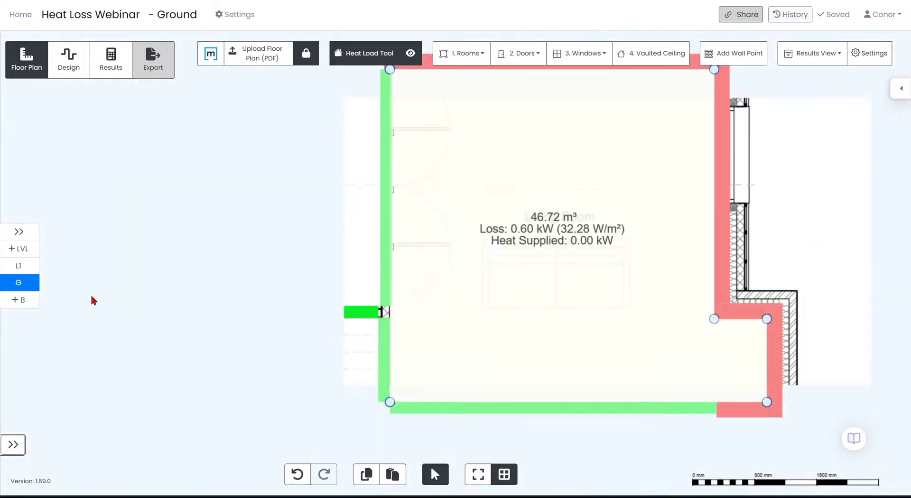
Step: On Level 1, draw a rectangular vaulted ceiling about 4.3 by 7.6 m over the Living Room and Bedroom
{"action": "left_click", "coordinate": [28, 268]}
{"action": "scroll", "coordinate": [836, 240], "scroll_direction": "down", "scroll_amount": 3}
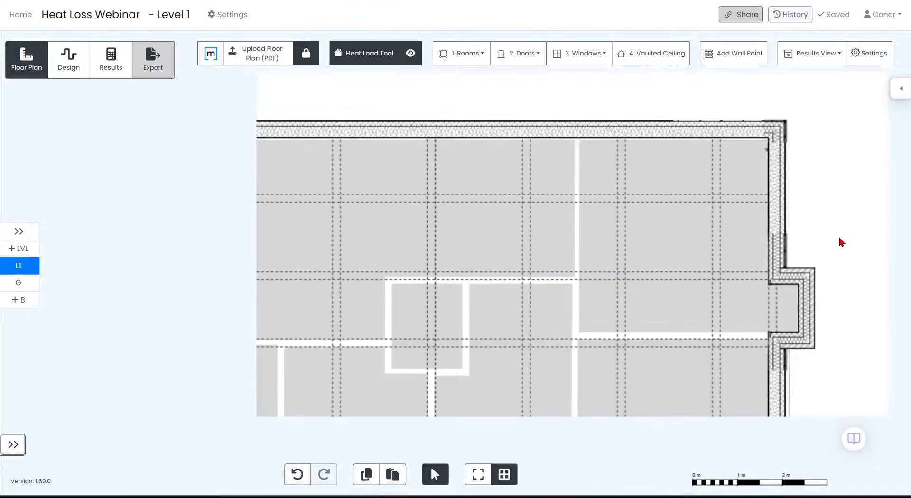
{"action": "left_click_drag", "start_coordinate": [820, 239], "coordinate": [731, 174]}
{"action": "left_click", "coordinate": [663, 56]}
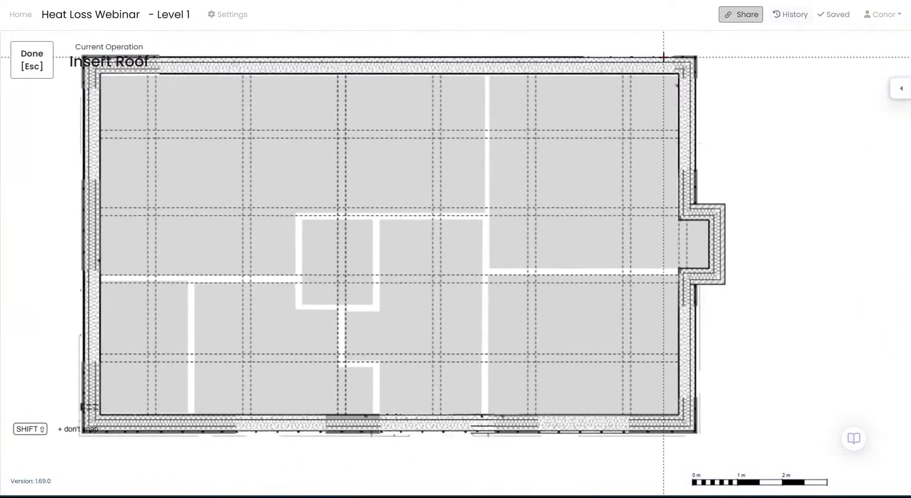
{"action": "left_click", "coordinate": [488, 75]}
{"action": "left_click", "coordinate": [677, 75]}
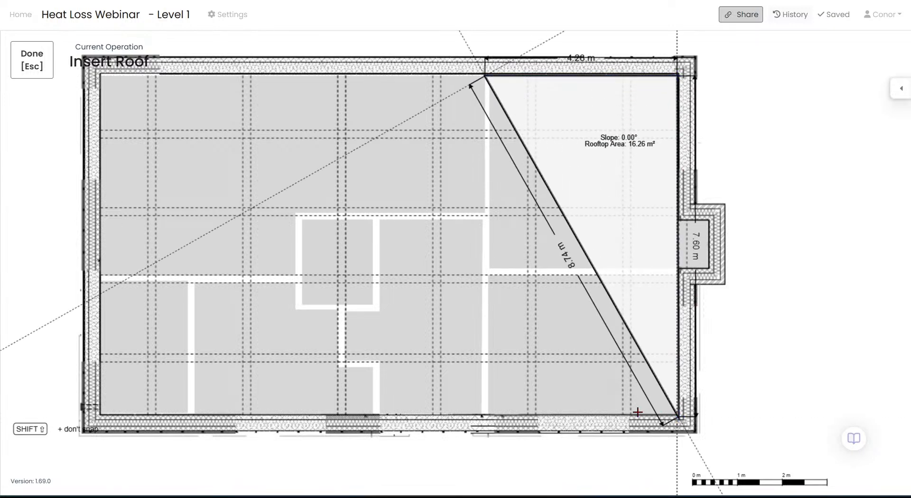
{"action": "left_click", "coordinate": [677, 416]}
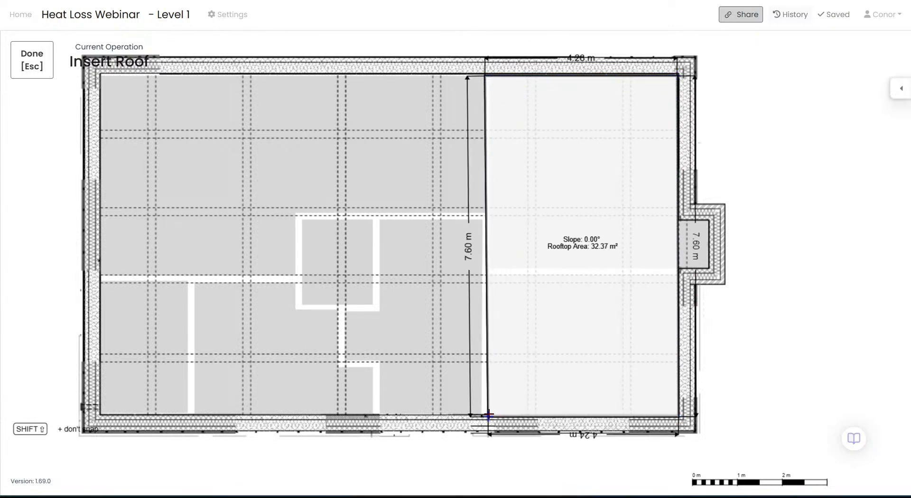
{"action": "left_click", "coordinate": [488, 415]}
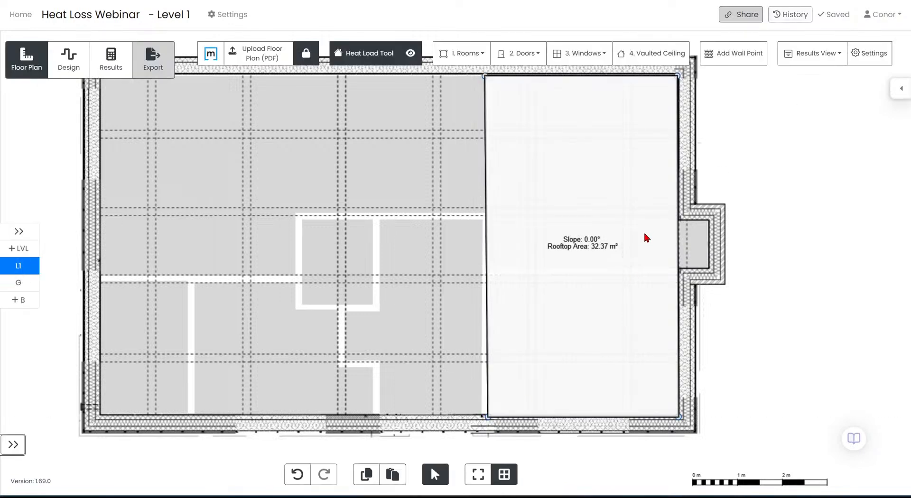
Step: Try the Shed, Gable, Hex and Hip roof types on the new vaulted ceiling
{"action": "left_click", "coordinate": [636, 260]}
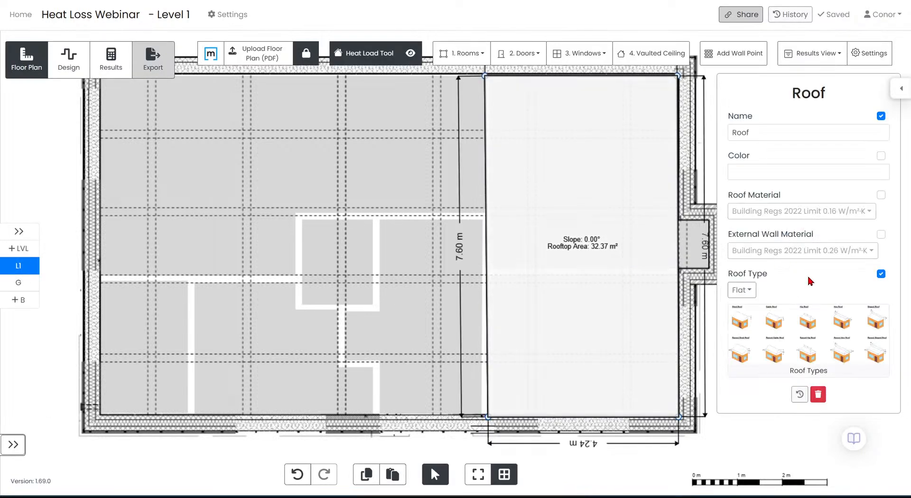
{"action": "left_click", "coordinate": [744, 291]}
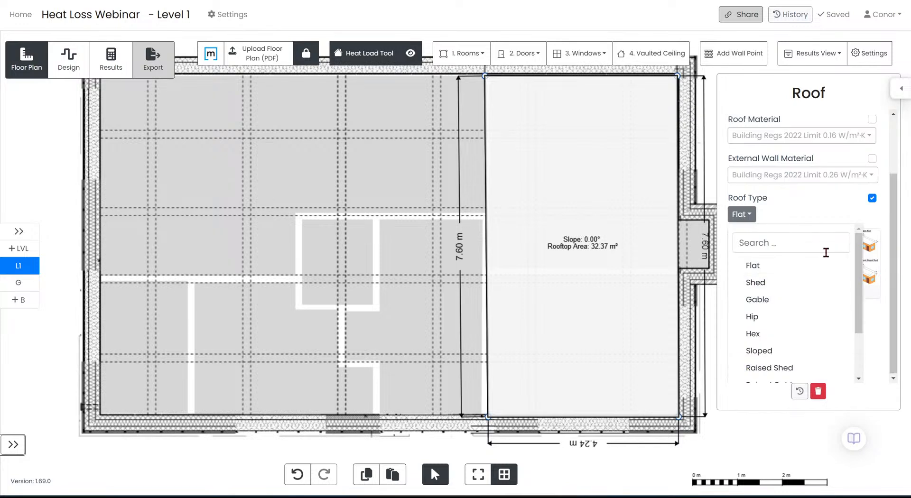
{"action": "left_click", "coordinate": [782, 288]}
{"action": "left_click", "coordinate": [748, 290]}
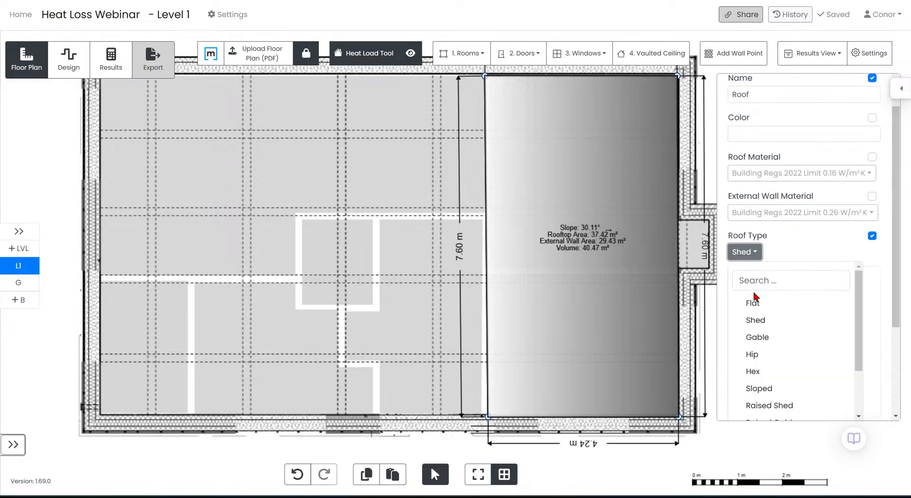
{"action": "left_click", "coordinate": [803, 341]}
{"action": "left_click", "coordinate": [754, 259]}
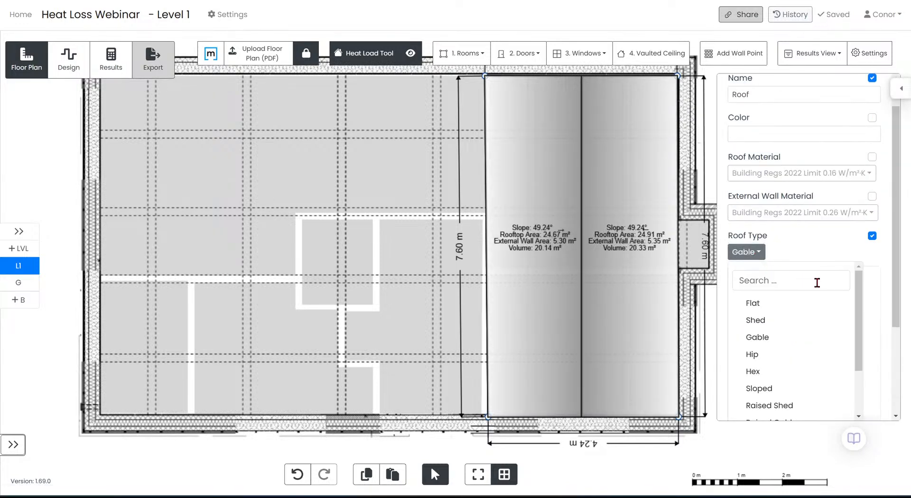
{"action": "scroll", "coordinate": [807, 304], "scroll_direction": "down", "scroll_amount": 2}
{"action": "left_click", "coordinate": [791, 301]}
{"action": "left_click", "coordinate": [749, 255]}
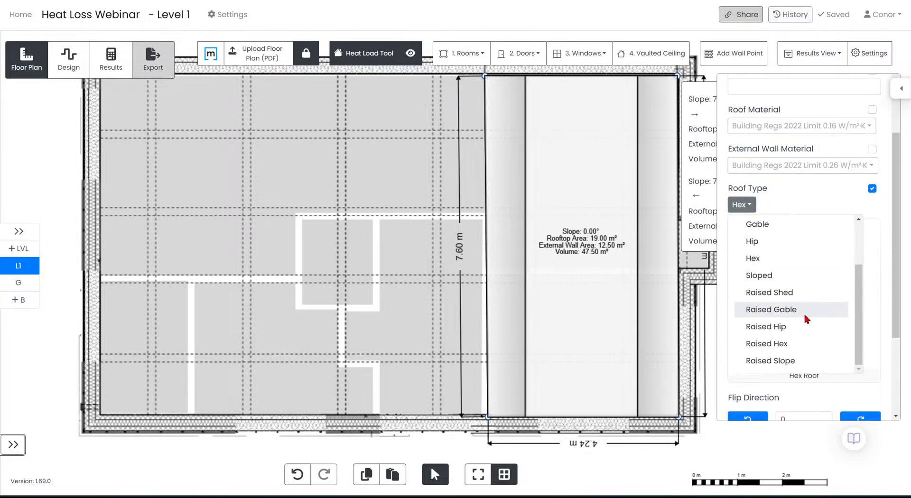
{"action": "left_click", "coordinate": [752, 236]}
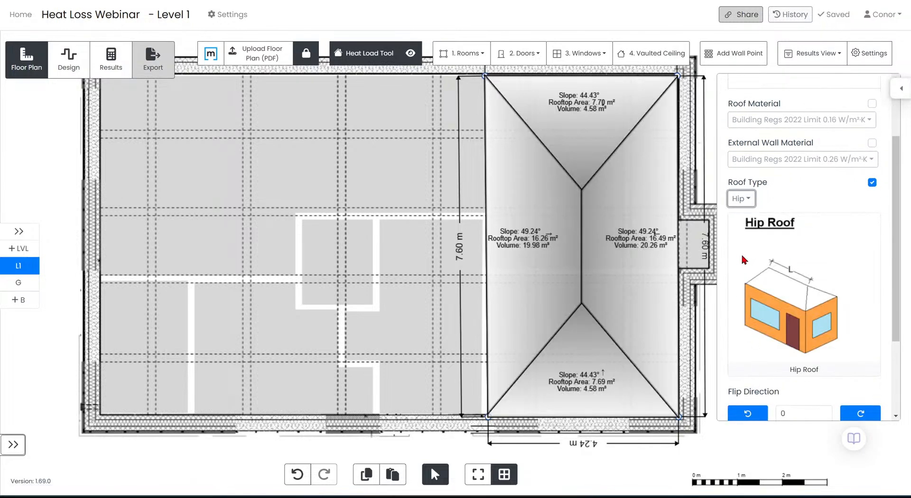
Step: Set the roof type to Gable and rotate its flip direction to 90
{"action": "left_click", "coordinate": [741, 199]}
{"action": "scroll", "coordinate": [798, 288], "scroll_direction": "up", "scroll_amount": 2}
{"action": "left_click", "coordinate": [799, 272]}
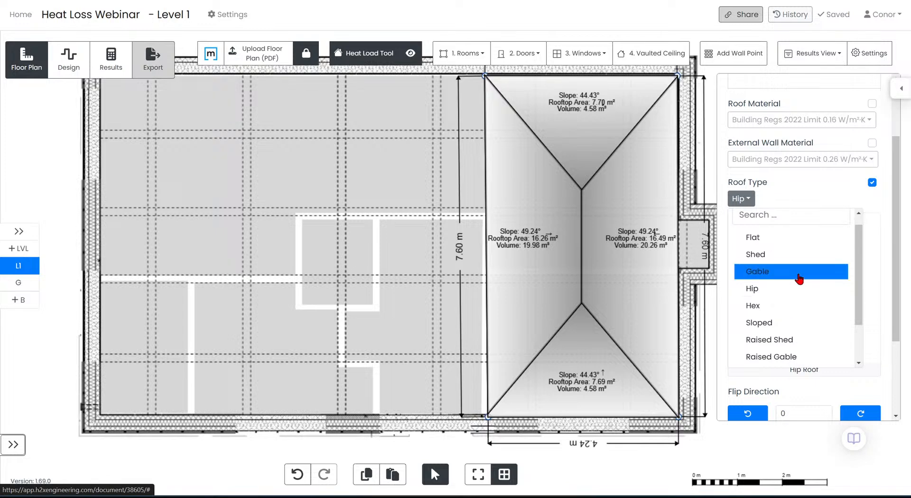
{"action": "scroll", "coordinate": [778, 375], "scroll_direction": "down", "scroll_amount": 3}
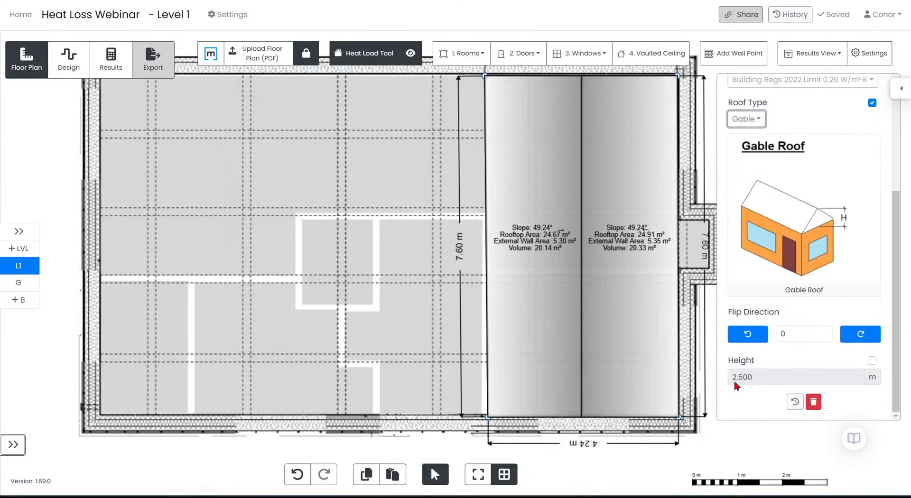
{"action": "left_click", "coordinate": [860, 335]}
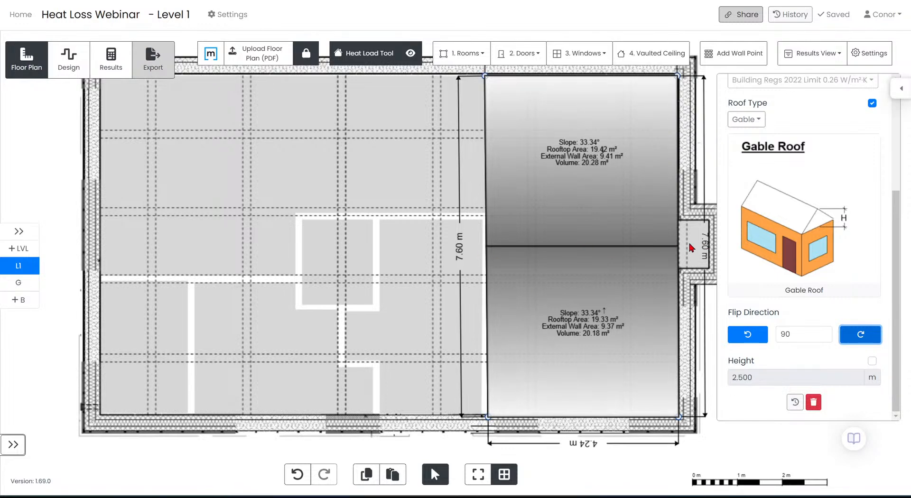
Step: Examine the Living Room's heat loss and the building totals on the Ground level with the gable roof in place
{"action": "left_click", "coordinate": [34, 285]}
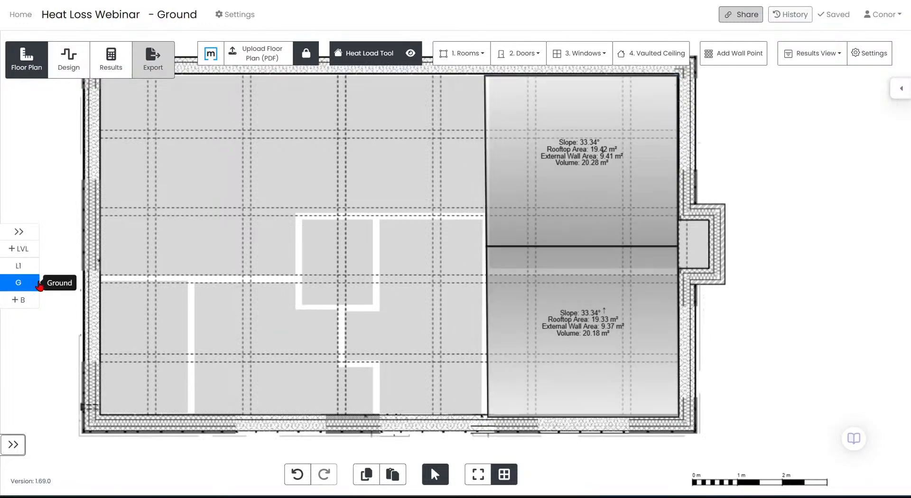
{"action": "scroll", "coordinate": [458, 204], "scroll_direction": "up", "scroll_amount": 5}
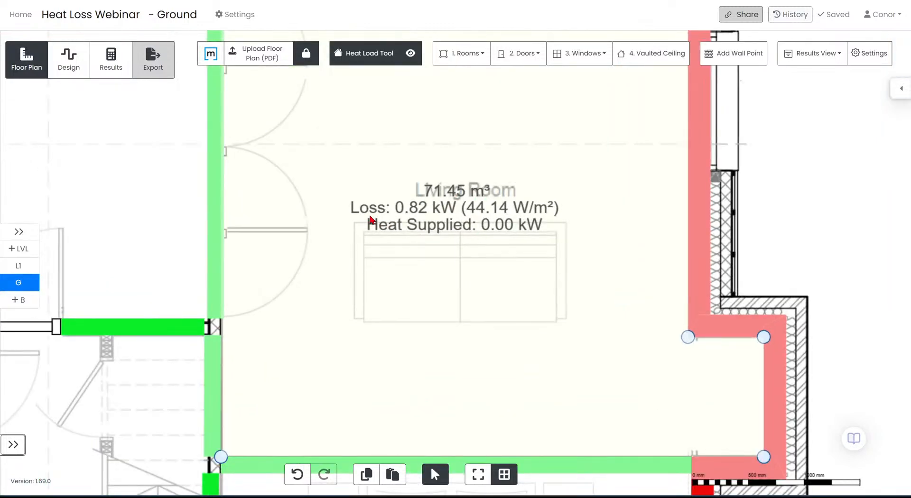
{"action": "scroll", "coordinate": [816, 226], "scroll_direction": "down", "scroll_amount": 3}
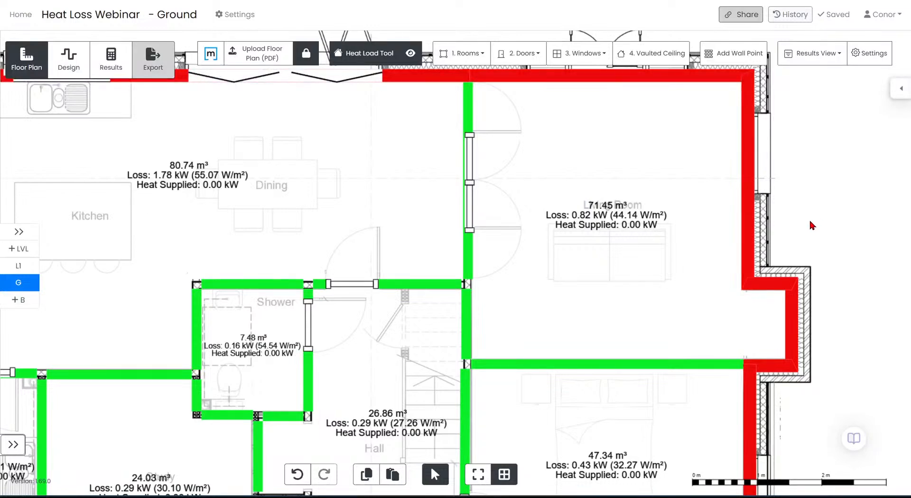
{"action": "scroll", "coordinate": [816, 219], "scroll_direction": "down", "scroll_amount": 5}
{"action": "left_click_drag", "start_coordinate": [796, 148], "coordinate": [747, 152]}
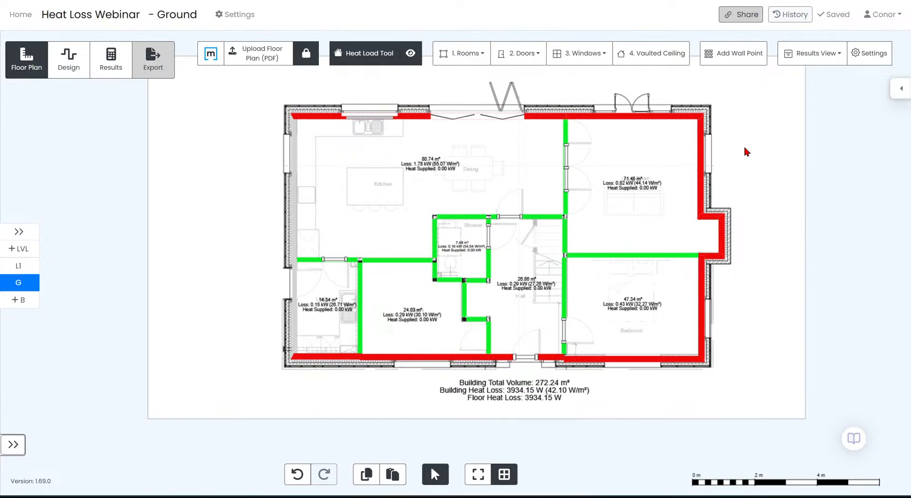
Step: Insert a 1.00 by 1.00 m Velux window on the Level 1 roof slope above the Living Room
{"action": "left_click", "coordinate": [28, 266]}
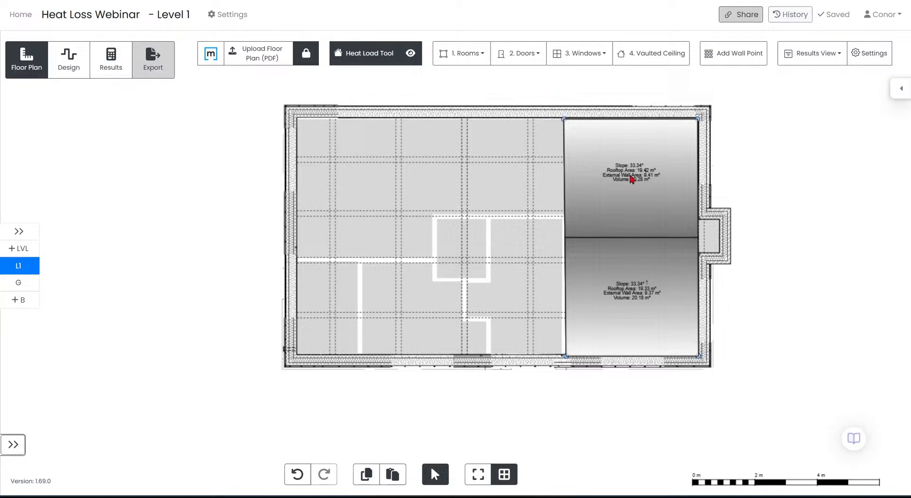
{"action": "left_click", "coordinate": [586, 53]}
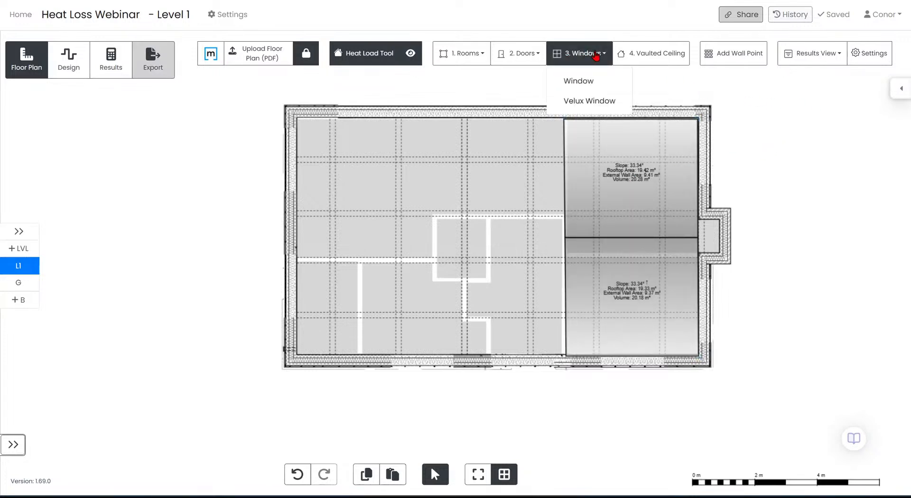
{"action": "left_click", "coordinate": [600, 102]}
{"action": "scroll", "coordinate": [669, 170], "scroll_direction": "up", "scroll_amount": 3}
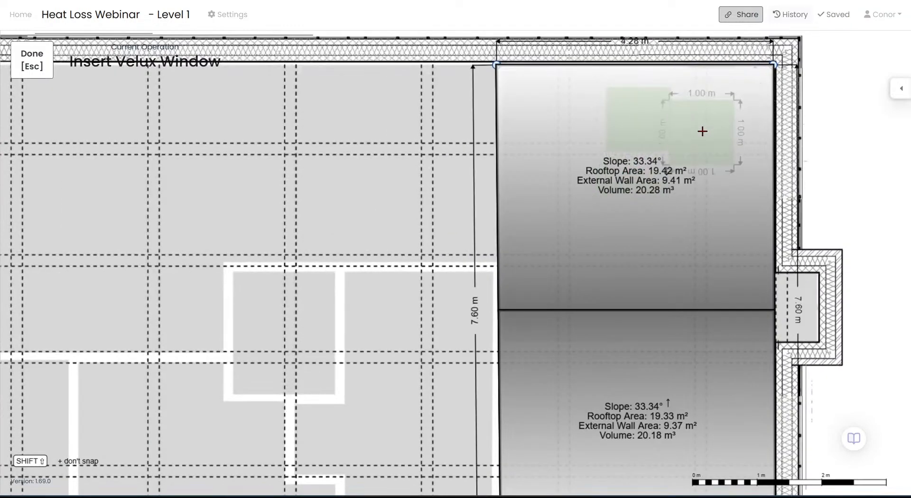
{"action": "key", "text": "Escape"}
Step: Check the Living Room's volume and heat loss on the Ground level with the Velux window included
{"action": "left_click", "coordinate": [18, 283]}
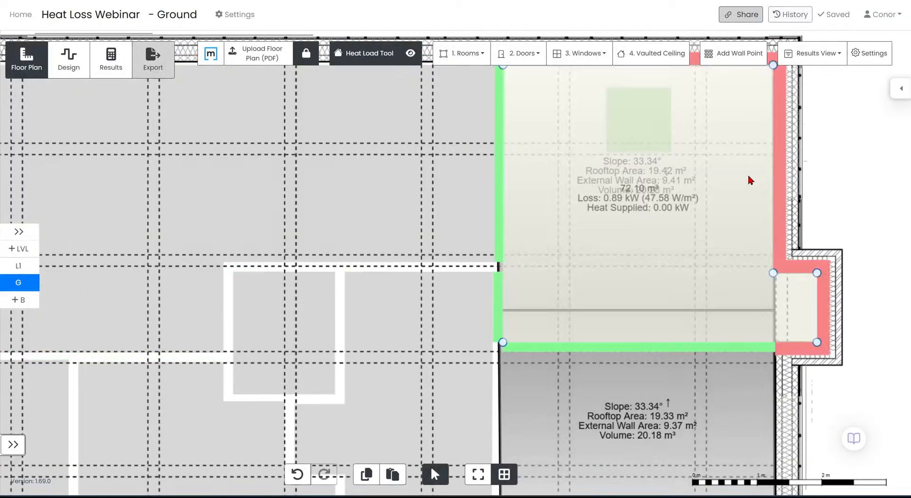
{"action": "scroll", "coordinate": [692, 179], "scroll_direction": "up", "scroll_amount": 2}
{"action": "scroll", "coordinate": [589, 221], "scroll_direction": "up", "scroll_amount": 2}
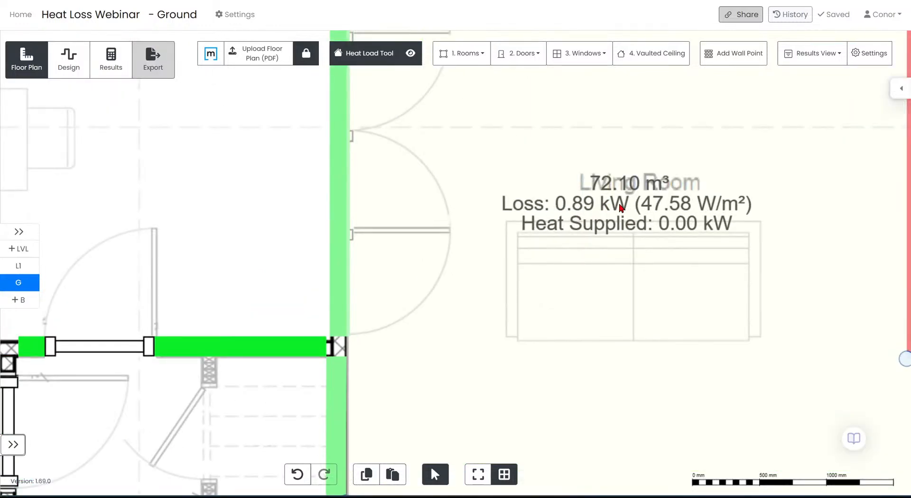
{"action": "scroll", "coordinate": [618, 207], "scroll_direction": "down", "scroll_amount": 4}
Step: Inspect the Velux window's material, length and width settings on Level 1
{"action": "left_click", "coordinate": [18, 266]}
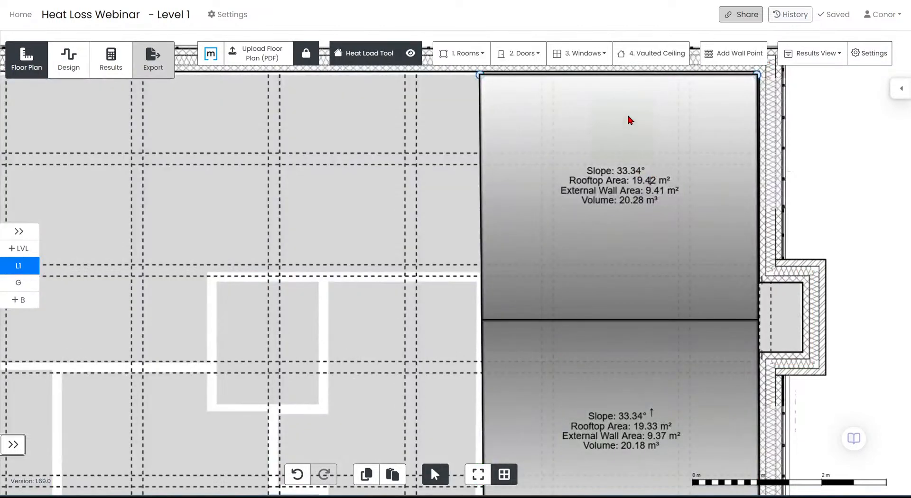
{"action": "left_click", "coordinate": [628, 117]}
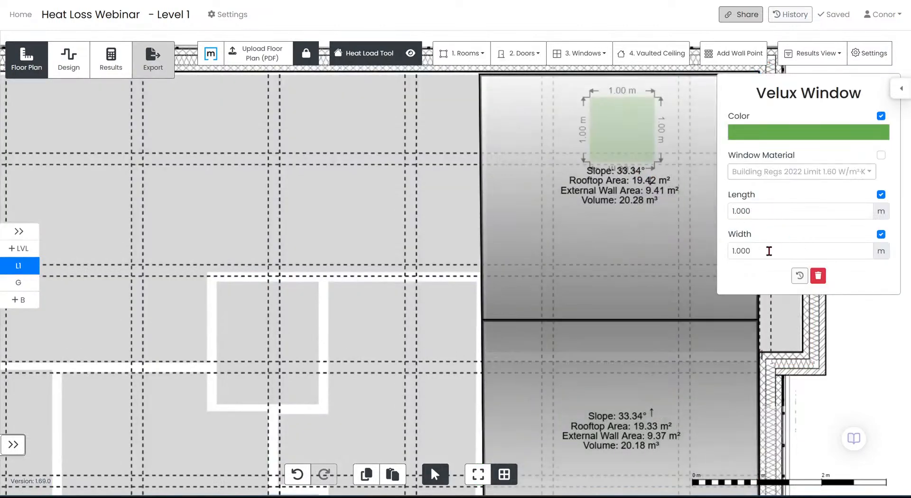
{"action": "left_click", "coordinate": [854, 336]}
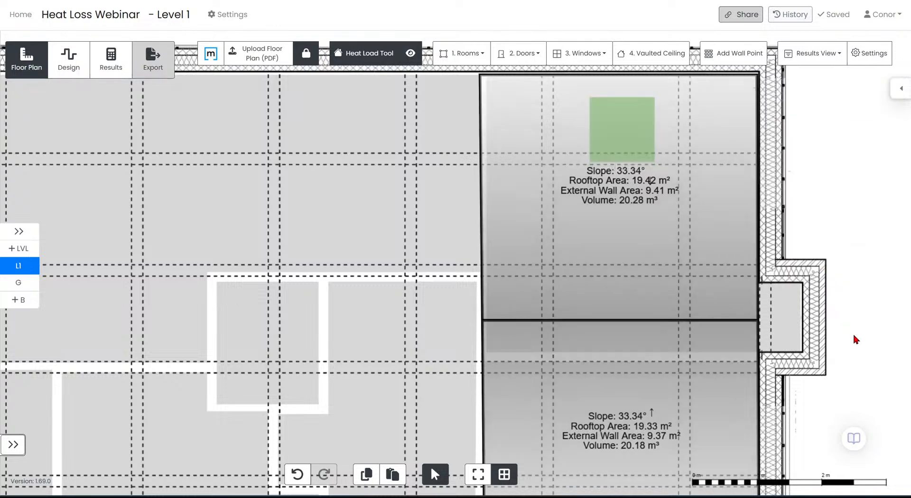
{"action": "scroll", "coordinate": [845, 358], "scroll_direction": "down", "scroll_amount": 5}
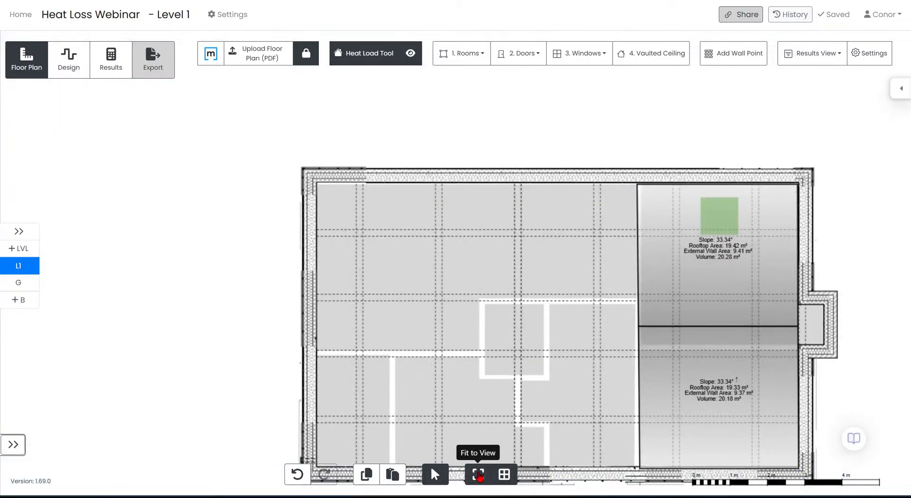
Step: Examine the Kitchen/Dining room's volume and heat loss on the Ground level
{"action": "left_click", "coordinate": [478, 475]}
{"action": "left_click", "coordinate": [37, 283]}
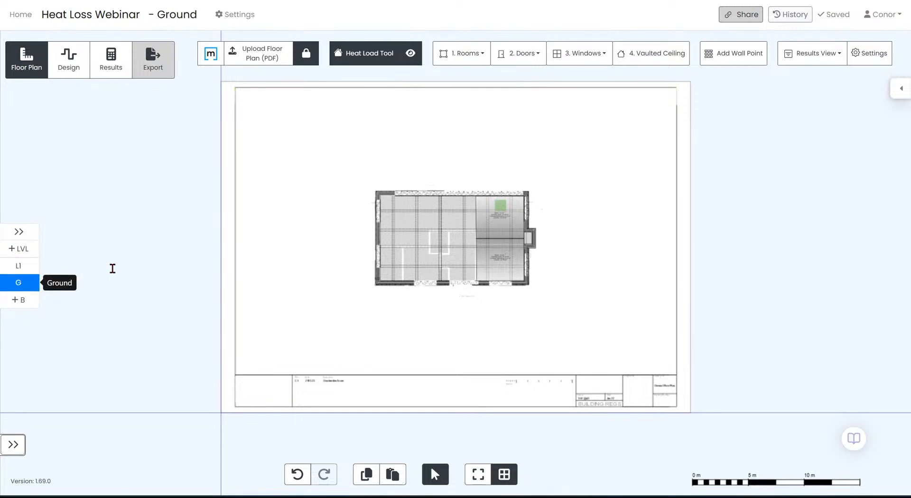
{"action": "scroll", "coordinate": [540, 130], "scroll_direction": "up", "scroll_amount": 5}
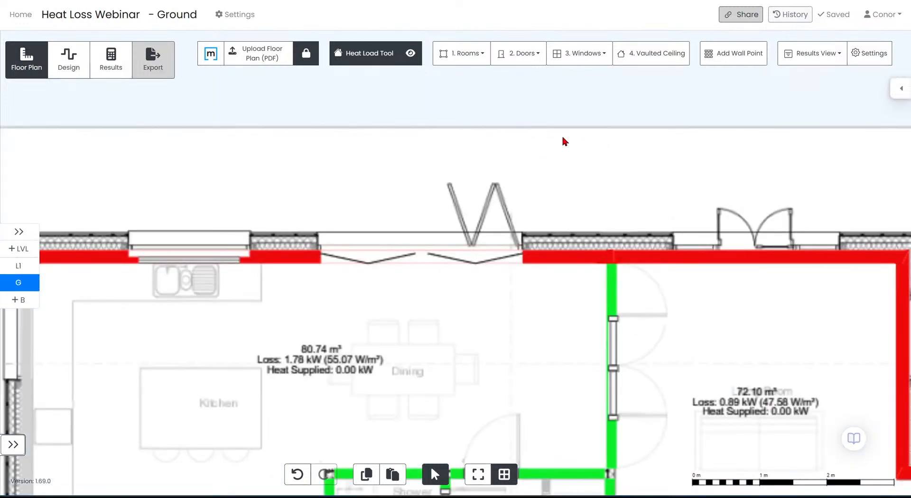
{"action": "left_click_drag", "start_coordinate": [572, 172], "coordinate": [661, 73]}
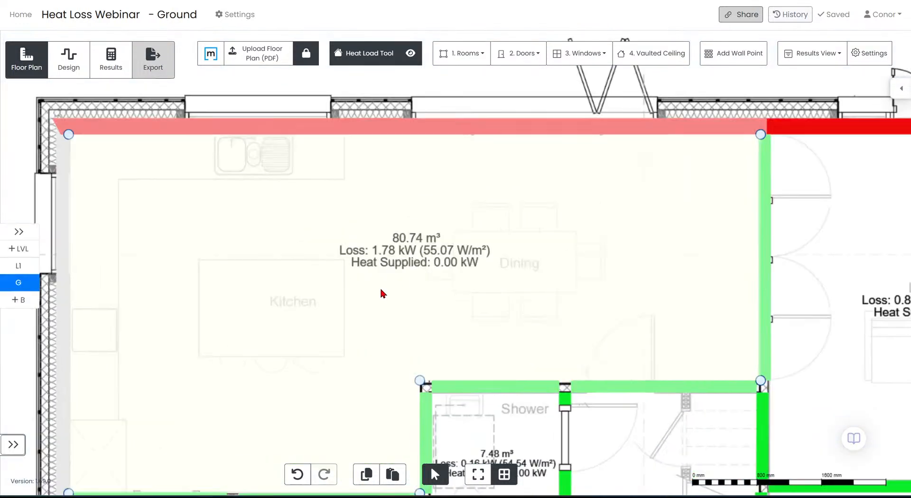
{"action": "scroll", "coordinate": [380, 291], "scroll_direction": "up", "scroll_amount": 3}
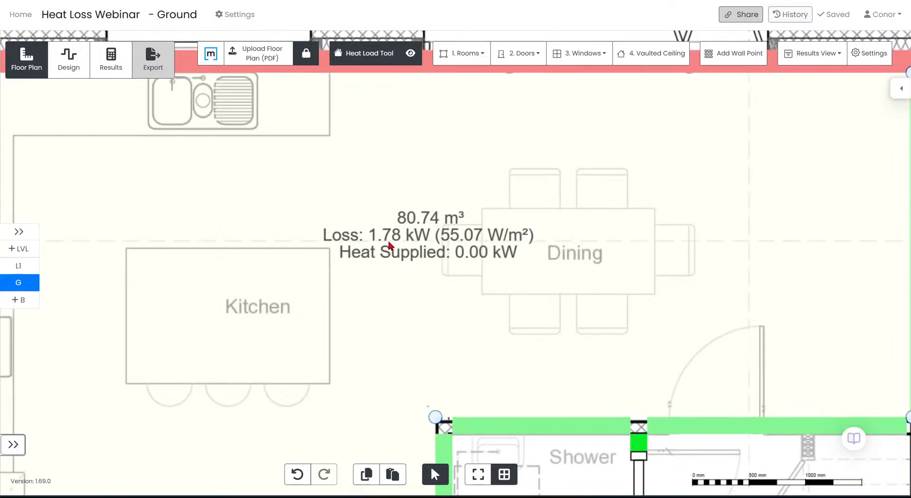
{"action": "scroll", "coordinate": [400, 245], "scroll_direction": "down", "scroll_amount": 5}
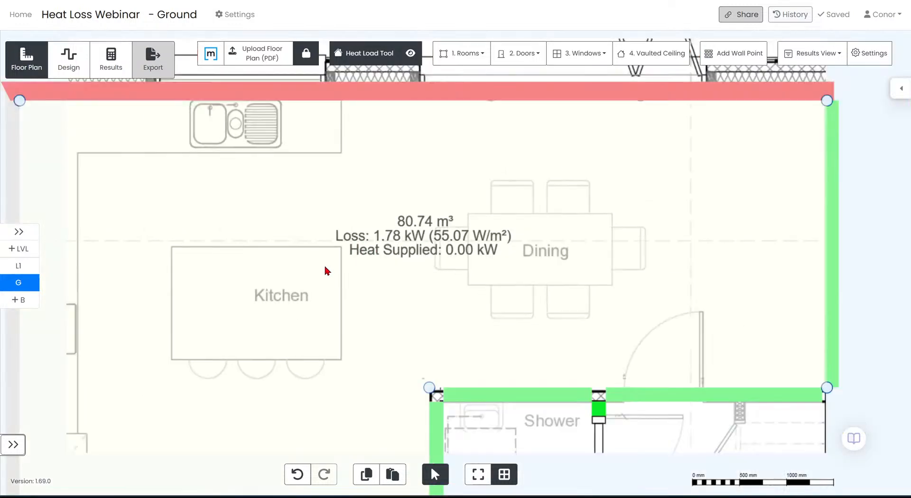
Step: Insert an L-shaped Bedsitting room about 8.55 m wide on Level 1, above the Kitchen/Dining room and beside the vaulted roof
{"action": "left_click", "coordinate": [26, 269]}
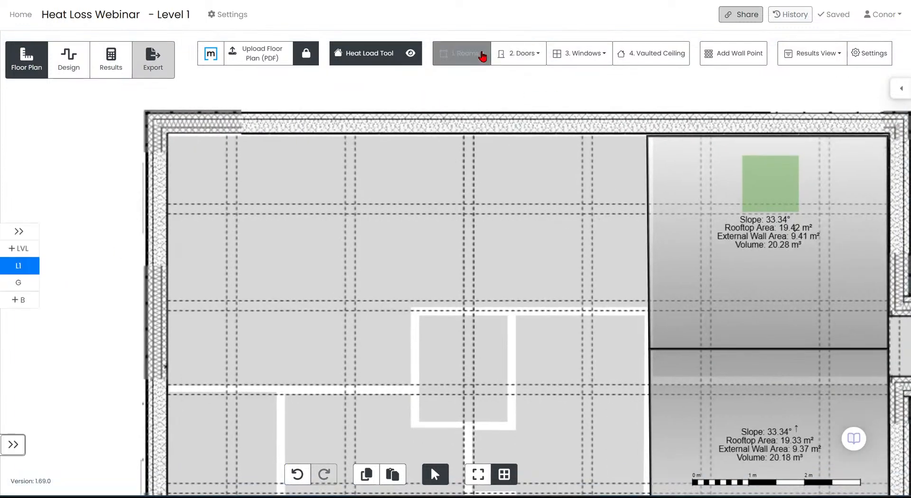
{"action": "left_click", "coordinate": [480, 54]}
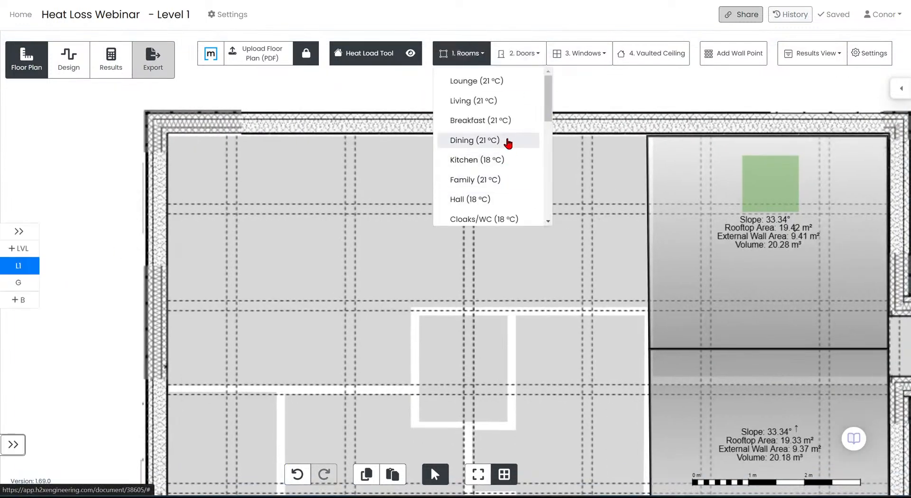
{"action": "scroll", "coordinate": [503, 153], "scroll_direction": "down", "scroll_amount": 3}
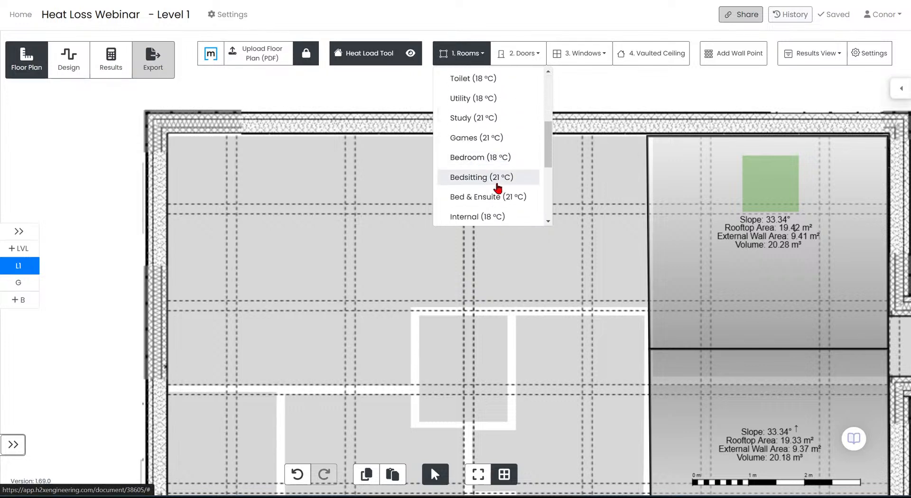
{"action": "left_click", "coordinate": [473, 178]}
{"action": "left_click", "coordinate": [169, 134]}
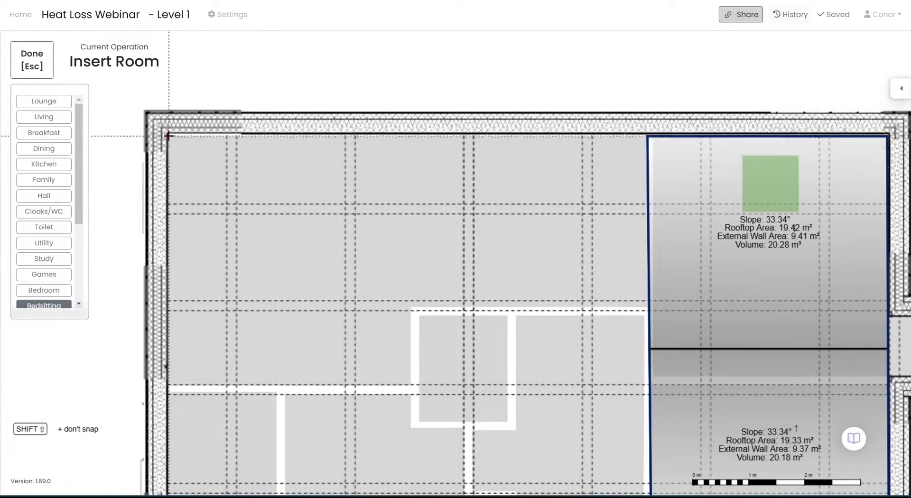
{"action": "left_click", "coordinate": [647, 134]}
{"action": "left_click", "coordinate": [648, 308]}
{"action": "left_click", "coordinate": [407, 309]}
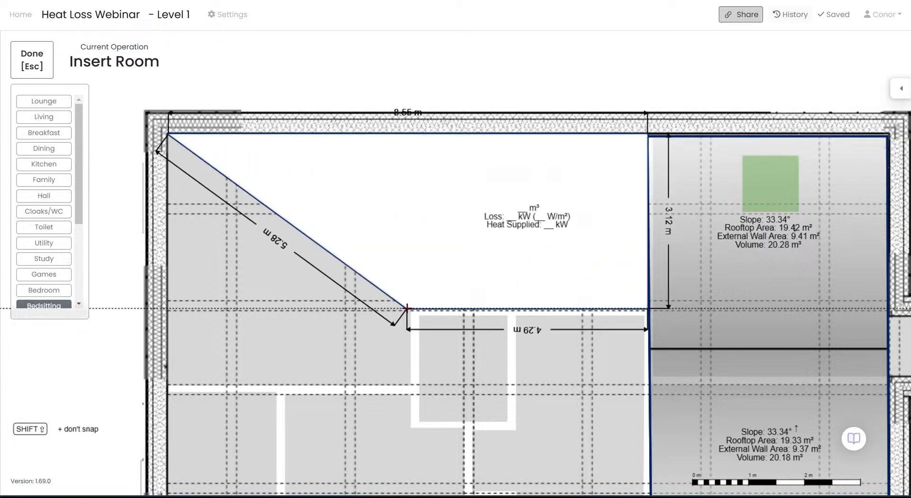
{"action": "left_click", "coordinate": [407, 383]}
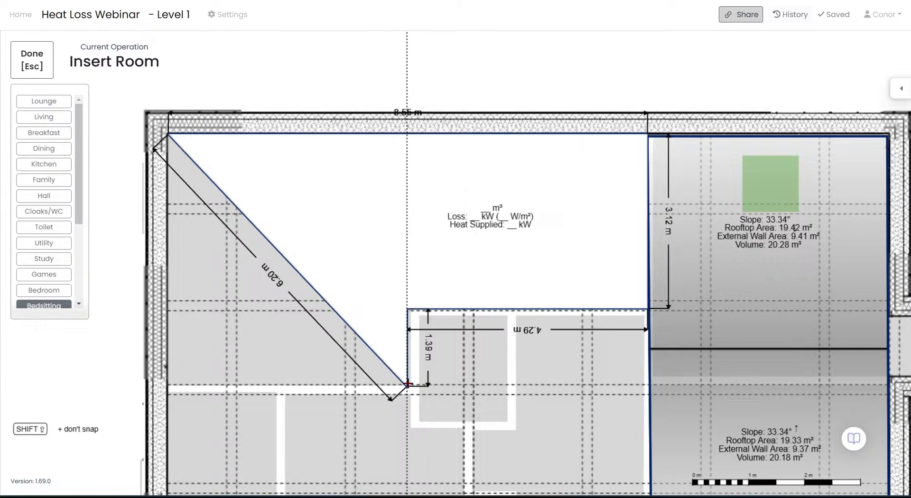
{"action": "left_click", "coordinate": [171, 384]}
{"action": "key", "text": "Escape"}
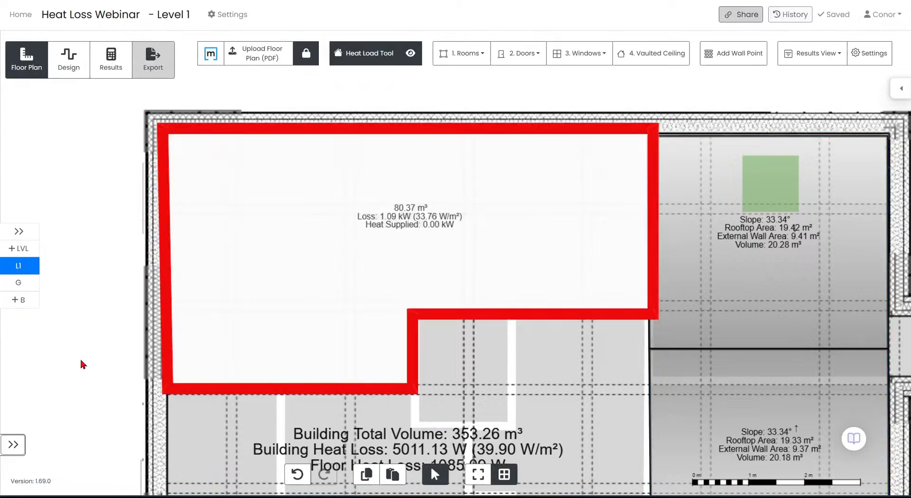
Step: Compare the Kitchen/Dining room's heat loss on the Ground level with the room above it on Level 1
{"action": "left_click", "coordinate": [19, 283]}
{"action": "left_click", "coordinate": [343, 263]}
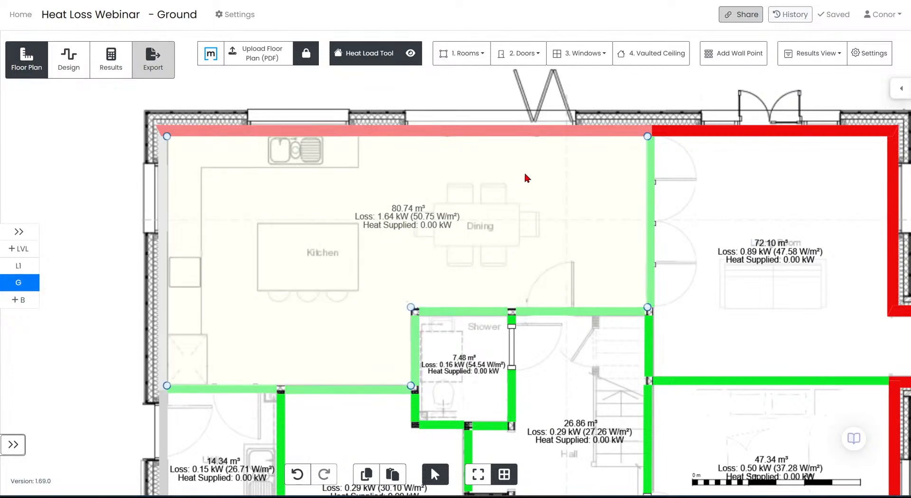
{"action": "left_click", "coordinate": [546, 89]}
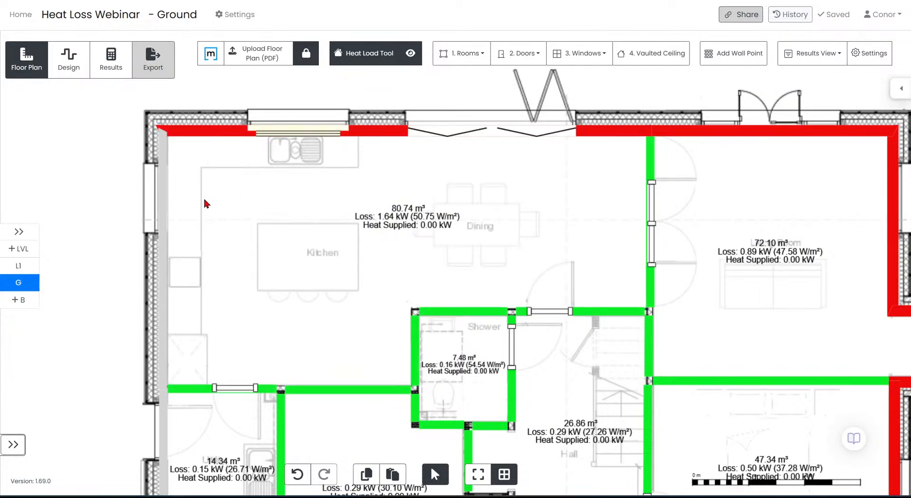
{"action": "left_click", "coordinate": [19, 265]}
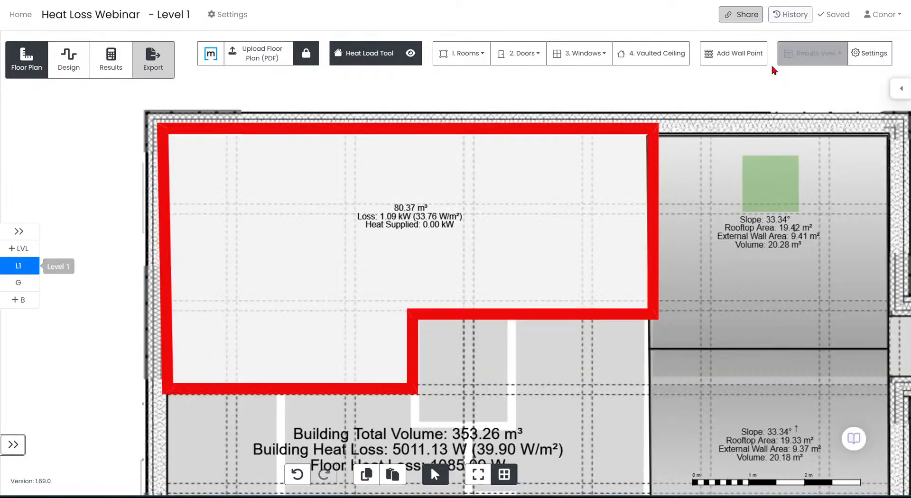
{"action": "left_click_drag", "start_coordinate": [709, 99], "coordinate": [669, 89]}
{"action": "scroll", "coordinate": [676, 95], "scroll_direction": "down", "scroll_amount": 5}
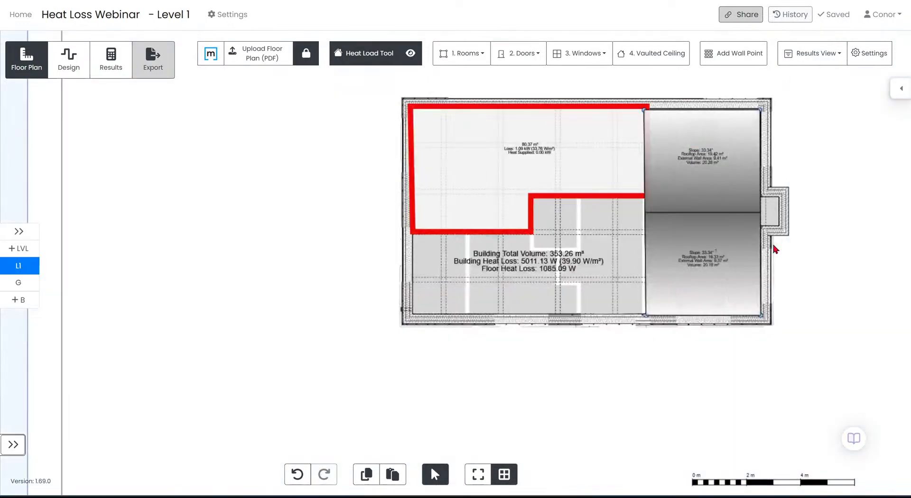
{"action": "left_click_drag", "start_coordinate": [795, 278], "coordinate": [657, 340]}
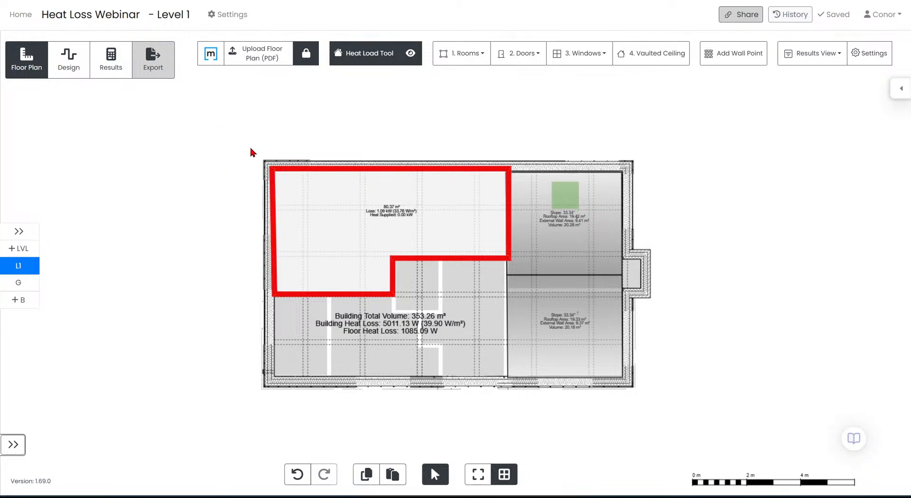
Step: Set the Ground level Living Room's chimney setting to Without Throat Restrictor
{"action": "left_click", "coordinate": [21, 283]}
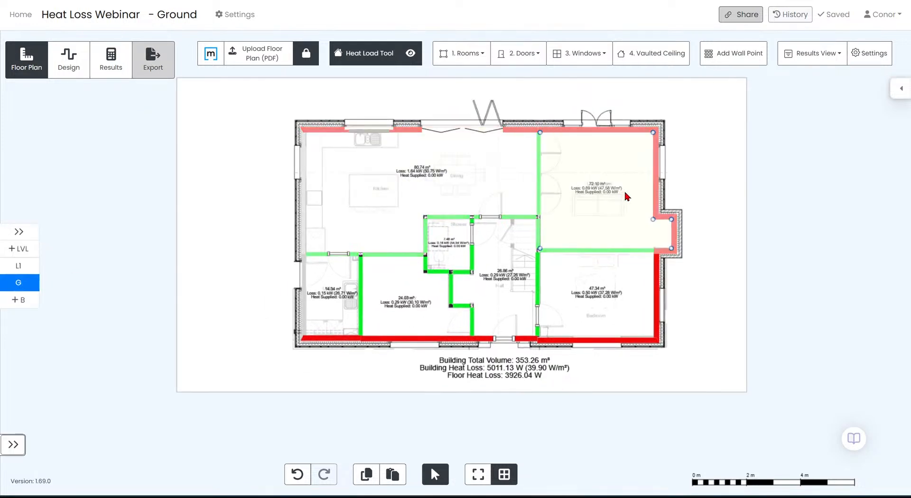
{"action": "left_click", "coordinate": [622, 198]}
{"action": "scroll", "coordinate": [837, 313], "scroll_direction": "down", "scroll_amount": 5}
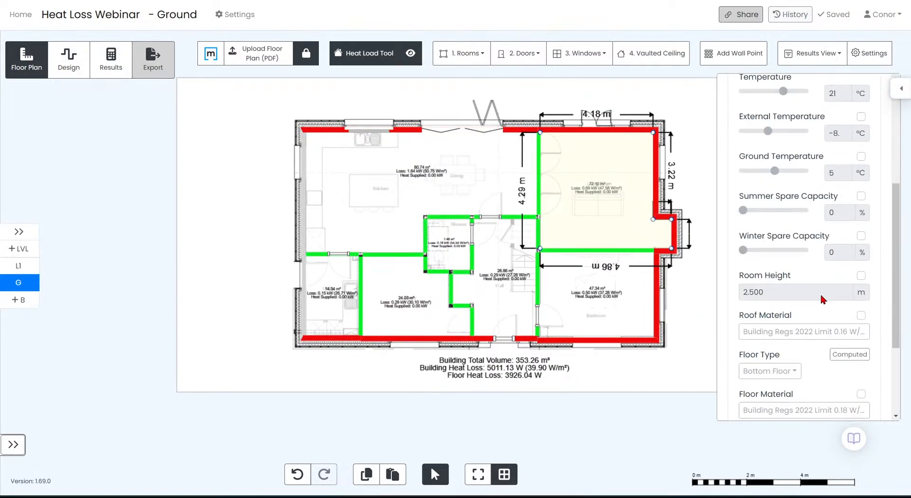
{"action": "scroll", "coordinate": [837, 313], "scroll_direction": "down", "scroll_amount": 3}
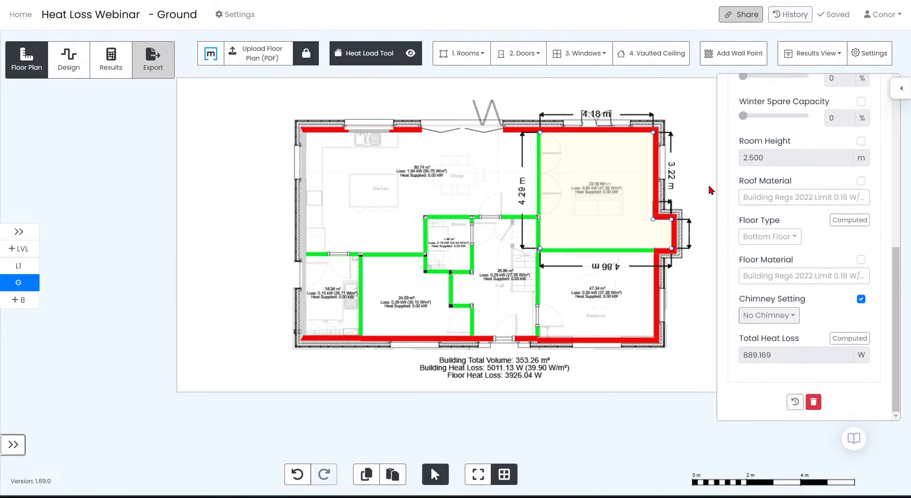
{"action": "scroll", "coordinate": [683, 228], "scroll_direction": "up", "scroll_amount": 3}
{"action": "scroll", "coordinate": [679, 236], "scroll_direction": "up", "scroll_amount": 3}
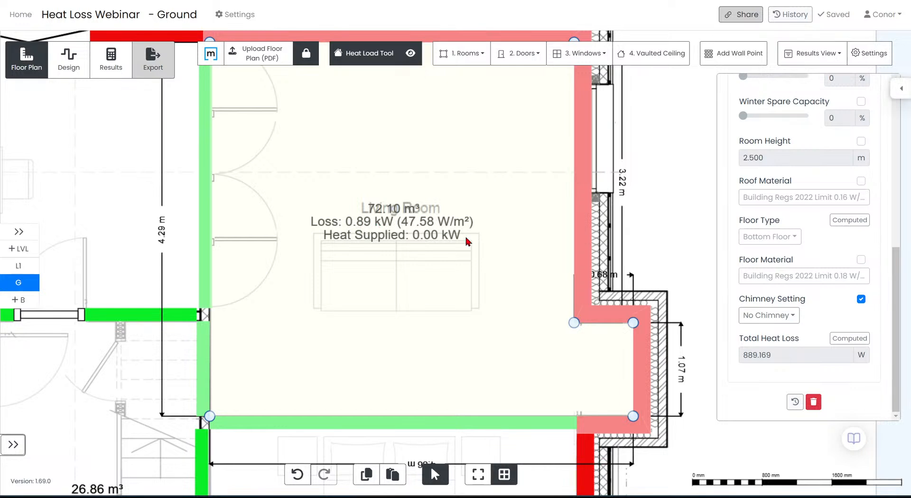
{"action": "left_click", "coordinate": [768, 315]}
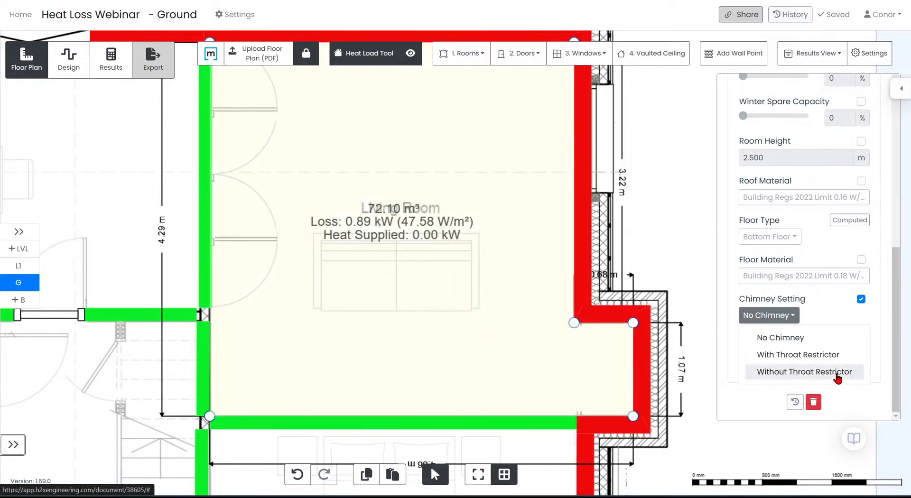
{"action": "left_click", "coordinate": [783, 374]}
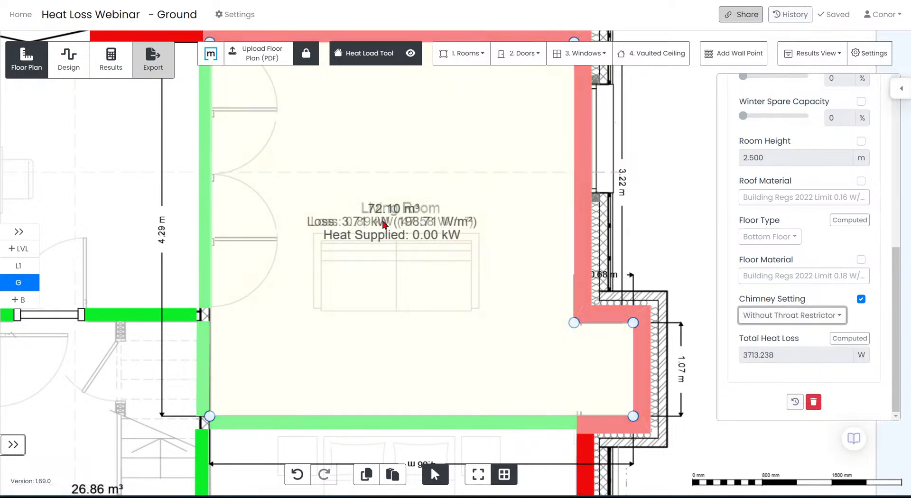
{"action": "left_click", "coordinate": [695, 199]}
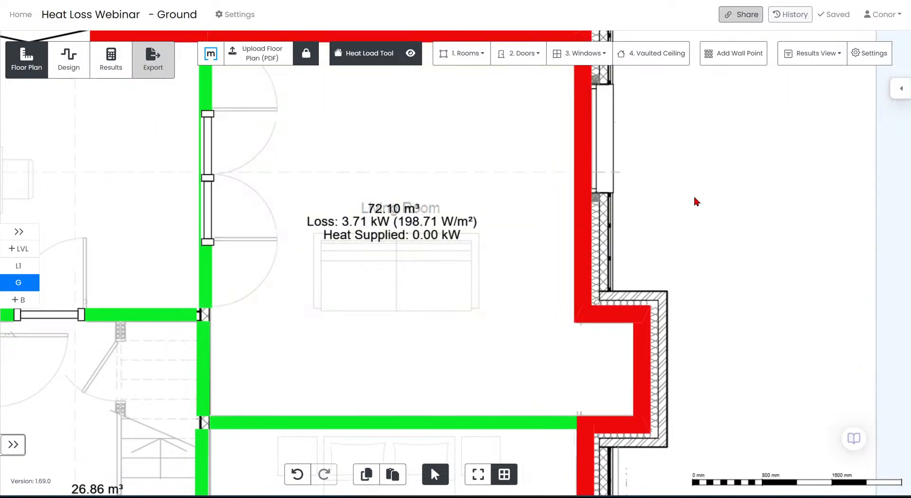
Step: Show the Heat Loss Through Wall values in the Ground level results
{"action": "scroll", "coordinate": [712, 204], "scroll_direction": "down", "scroll_amount": 5}
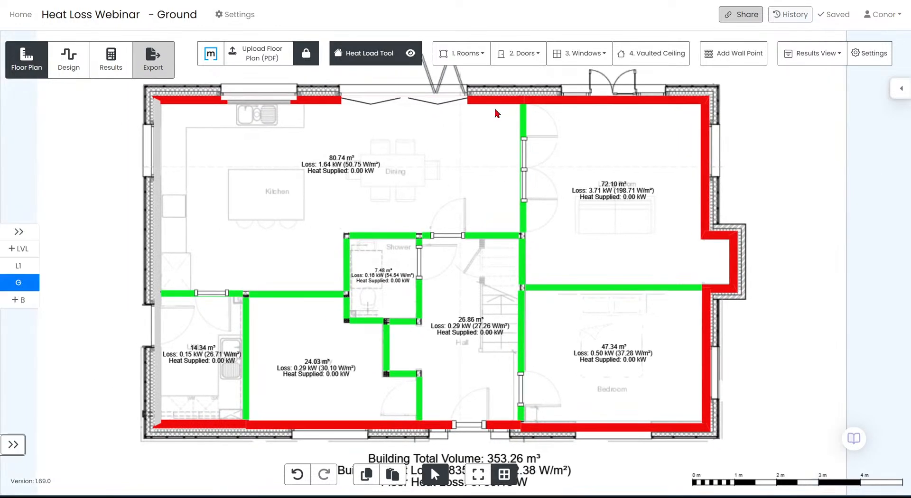
{"action": "left_click", "coordinate": [107, 68]}
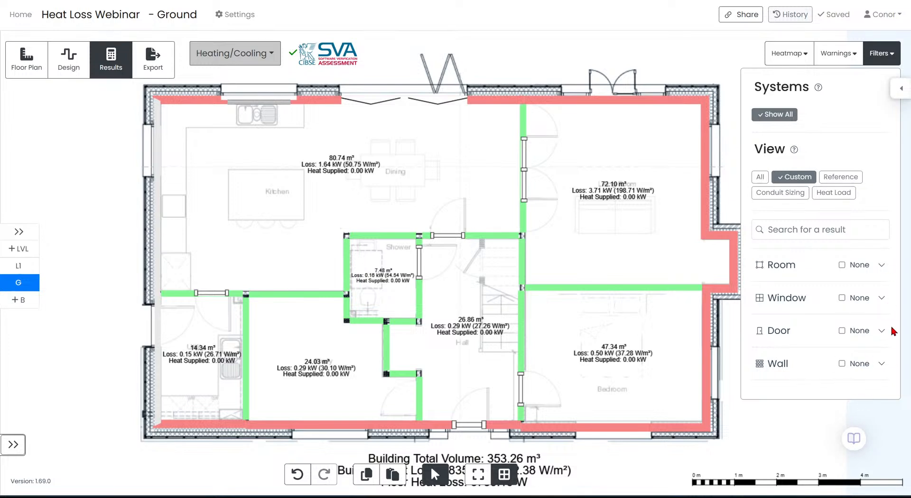
{"action": "left_click", "coordinate": [882, 365]}
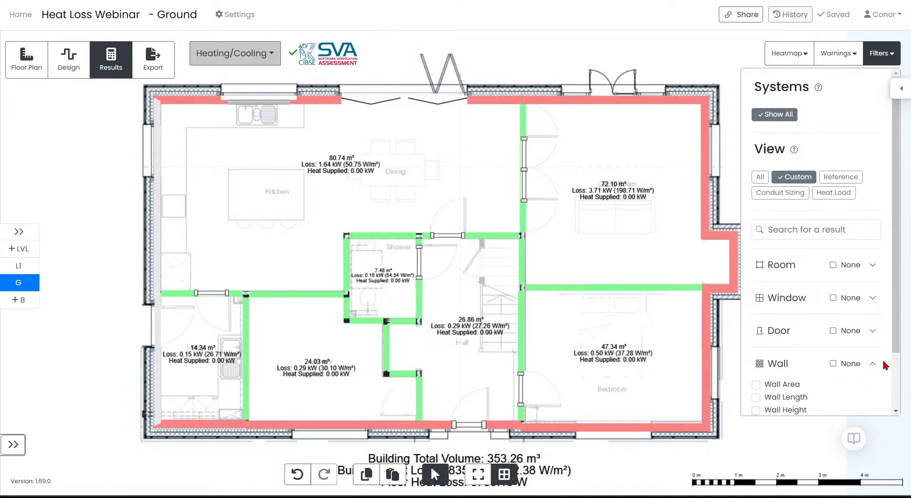
{"action": "scroll", "coordinate": [836, 372], "scroll_direction": "down", "scroll_amount": 2}
{"action": "left_click", "coordinate": [793, 371]}
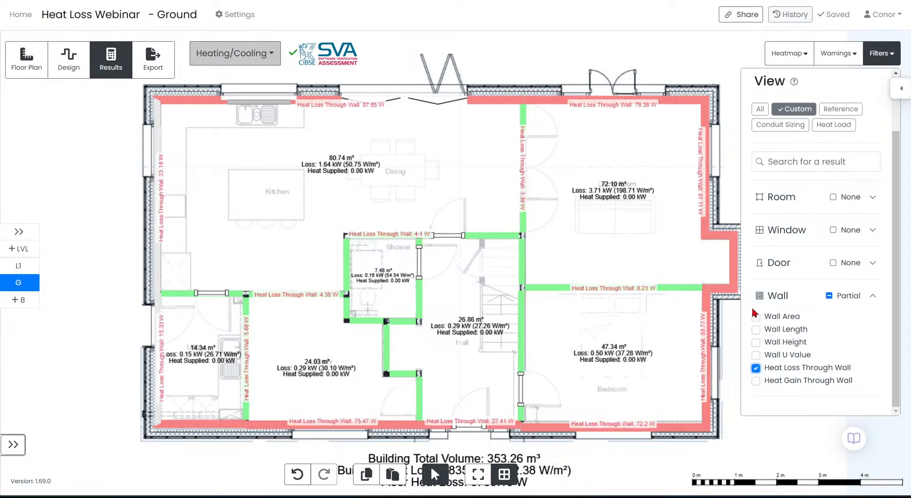
Step: Pin the wall heat loss labels of the Kitchen/Dining rear wall and the Living Room's rear, internal dividing and outer side walls
{"action": "left_click", "coordinate": [616, 107]}
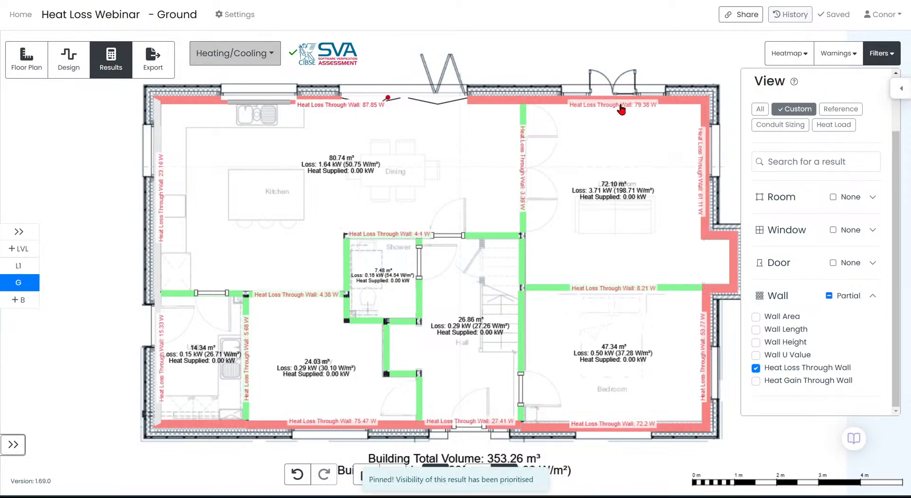
{"action": "left_click", "coordinate": [622, 106]}
{"action": "left_click", "coordinate": [522, 164]}
{"action": "left_click", "coordinate": [702, 150]}
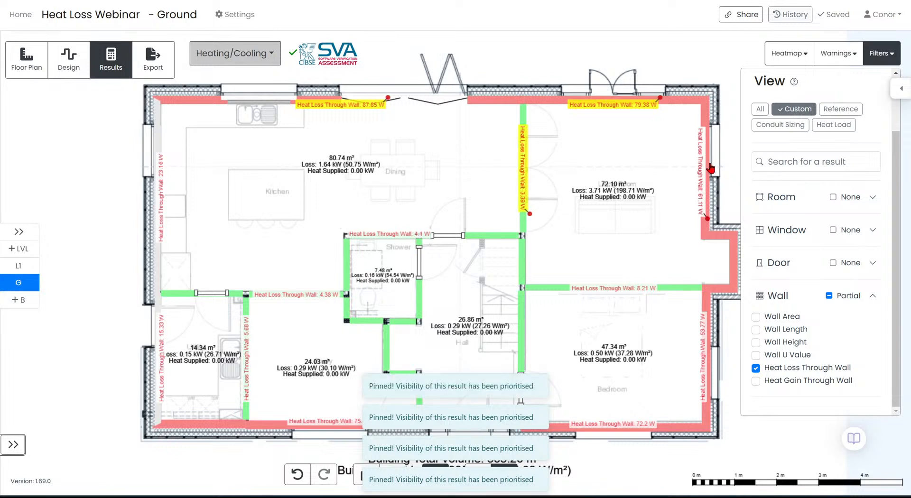
Step: Show Heat Loss Through Door and Heat Loss Through Window values, and pin the Kitchen's window and outer side wall labels
{"action": "left_click", "coordinate": [872, 264]}
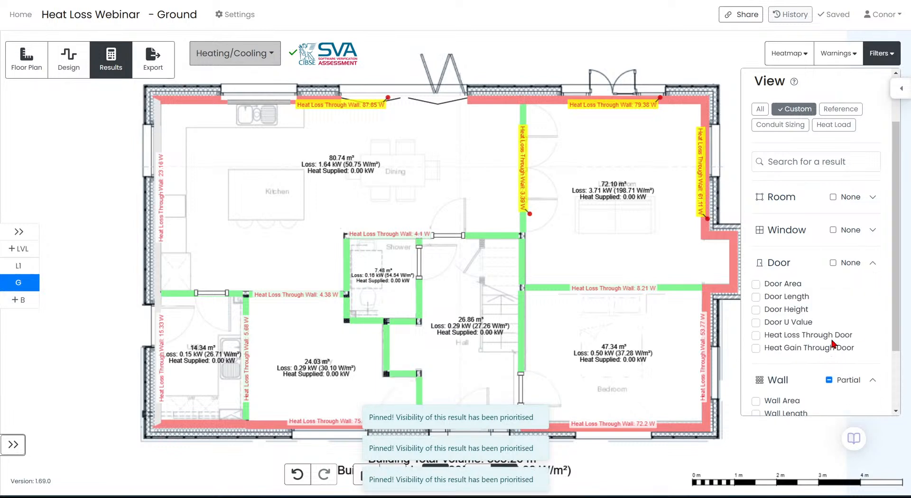
{"action": "left_click", "coordinate": [835, 335]}
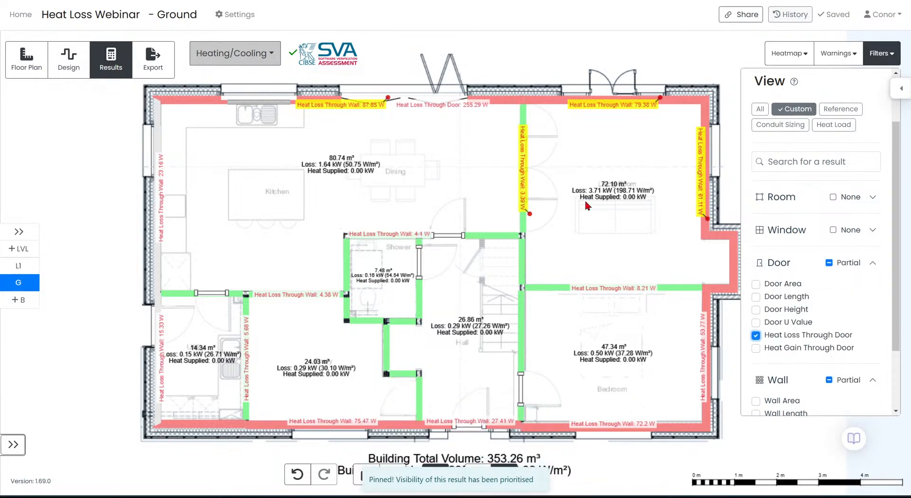
{"action": "scroll", "coordinate": [855, 213], "scroll_direction": "down", "scroll_amount": 1}
{"action": "left_click", "coordinate": [872, 180]}
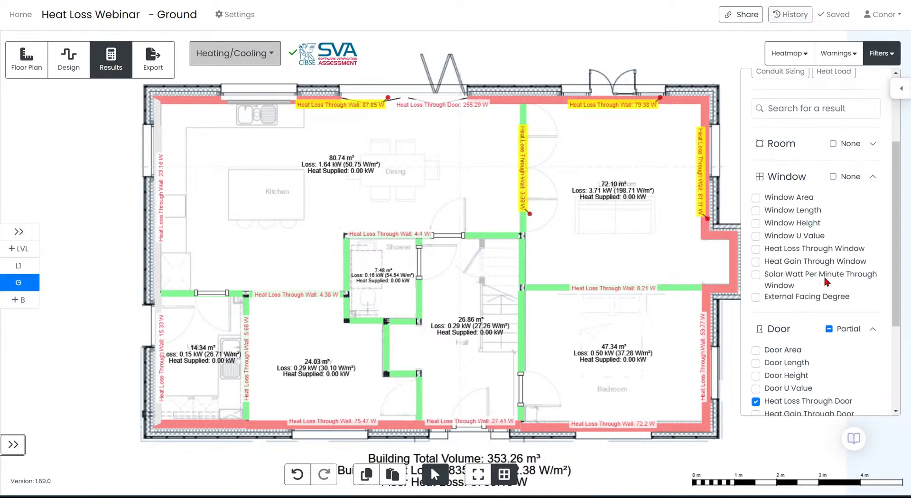
{"action": "left_click", "coordinate": [816, 251]}
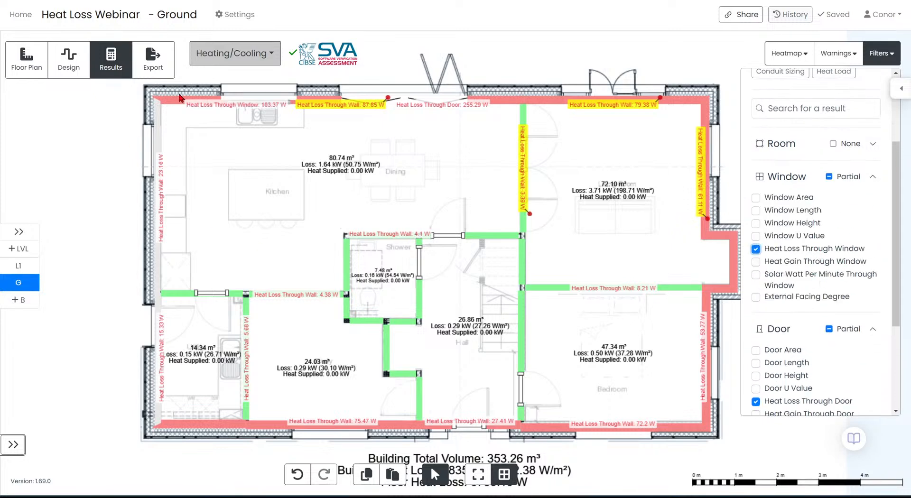
{"action": "left_click", "coordinate": [161, 180]}
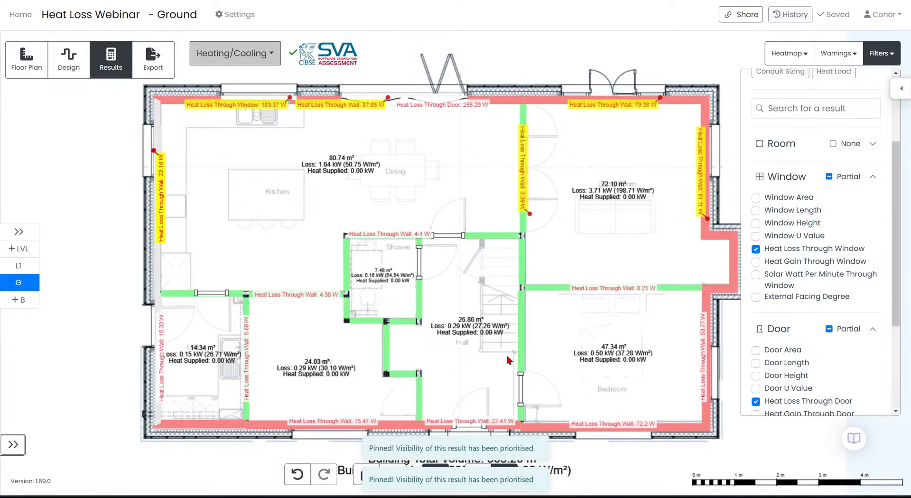
Step: Show the rooms' Heat Loss Through Ceiling, Heat Loss Through Floor and Heat Loss Through Internal Wall values in the Ground level results
{"action": "left_click", "coordinate": [872, 147]}
{"action": "scroll", "coordinate": [856, 260], "scroll_direction": "down", "scroll_amount": 1}
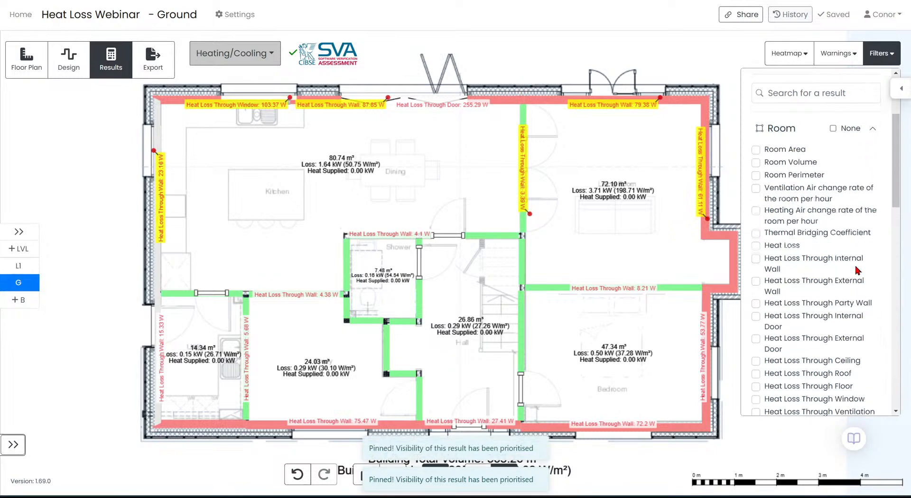
{"action": "left_click", "coordinate": [836, 323]}
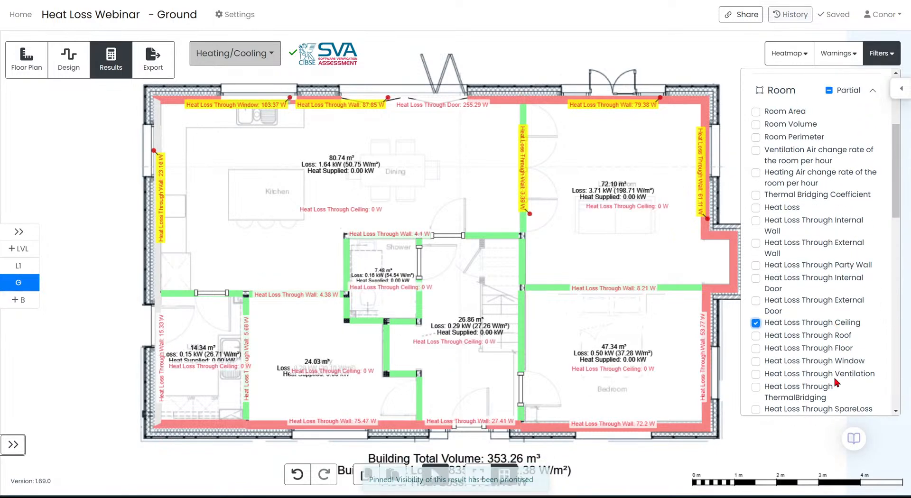
{"action": "left_click", "coordinate": [837, 350]}
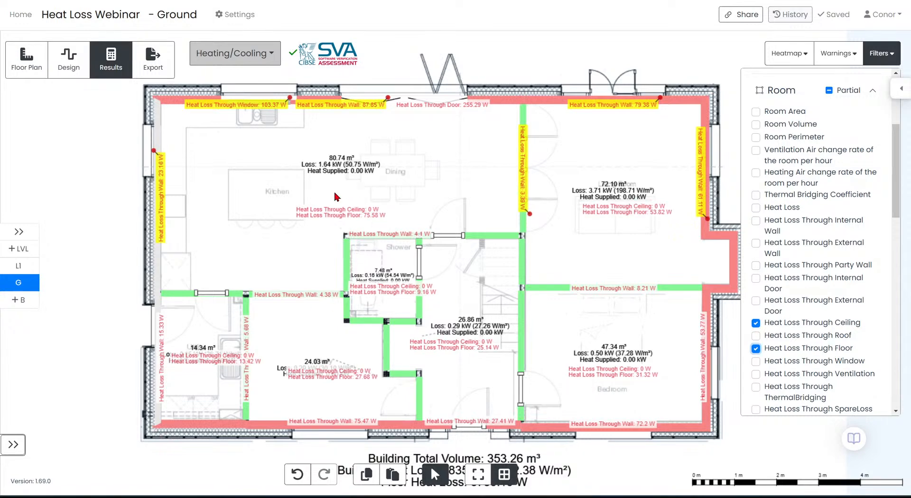
{"action": "left_click", "coordinate": [837, 223]}
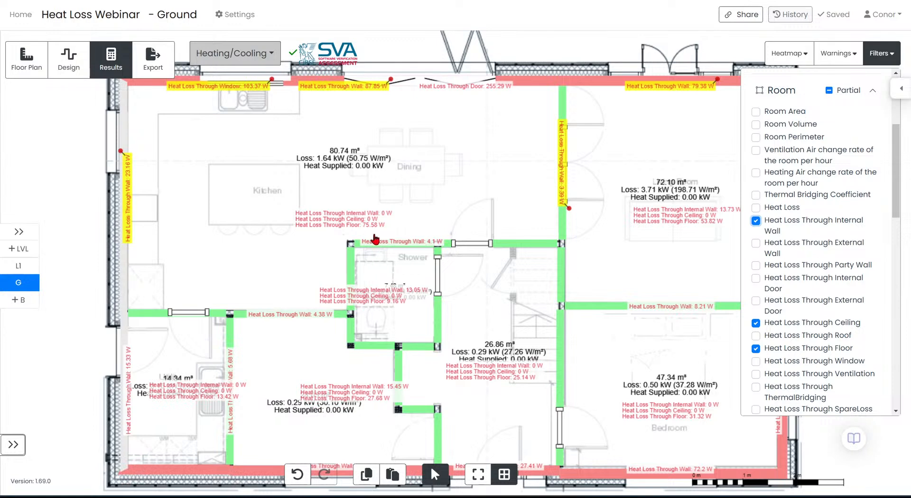
Step: Pin the Kitchen/Dining room's label with the internal wall, ceiling and floor heat losses
{"action": "scroll", "coordinate": [360, 221], "scroll_direction": "up", "scroll_amount": 2}
{"action": "left_click", "coordinate": [353, 220]}
{"action": "scroll", "coordinate": [353, 221], "scroll_direction": "down", "scroll_amount": 2}
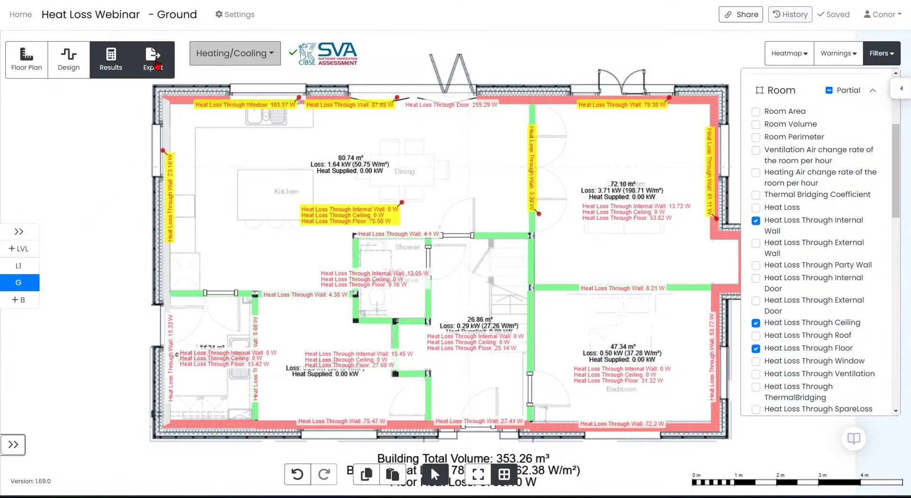
Step: Set up a Heat Load Reports export excluding Annual Domestic Hot Water Demand, Heat Emitter Summary and the three Heat Pump reports
{"action": "left_click", "coordinate": [157, 66]}
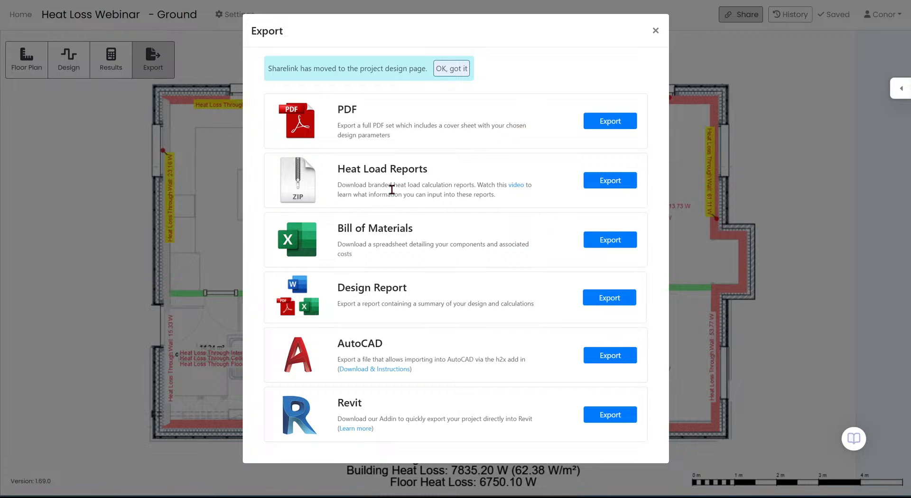
{"action": "left_click", "coordinate": [619, 187]}
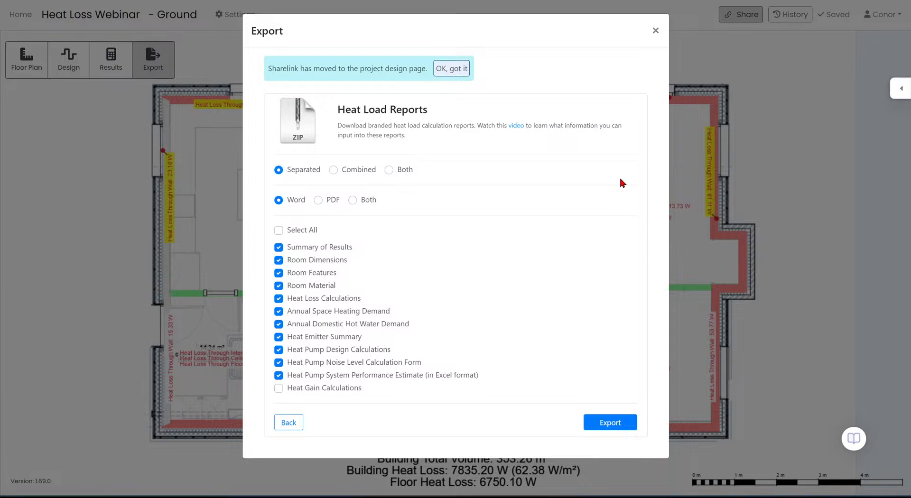
{"action": "left_click", "coordinate": [321, 338]}
{"action": "left_click", "coordinate": [336, 350]}
{"action": "left_click", "coordinate": [346, 363]}
{"action": "left_click", "coordinate": [349, 376]}
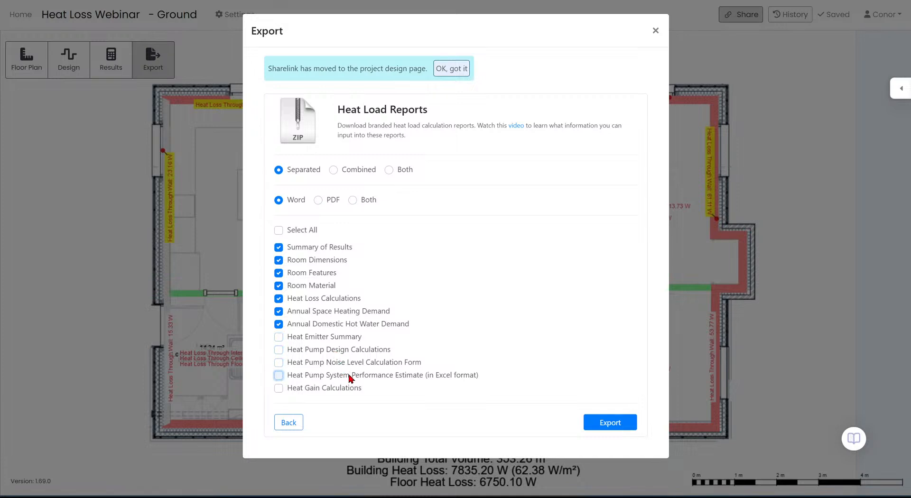
{"action": "left_click", "coordinate": [352, 325]}
Step: Export the heat load reports as a Combined Word file and maximize the Heat-Load-Report document in Word
{"action": "left_click", "coordinate": [334, 172]}
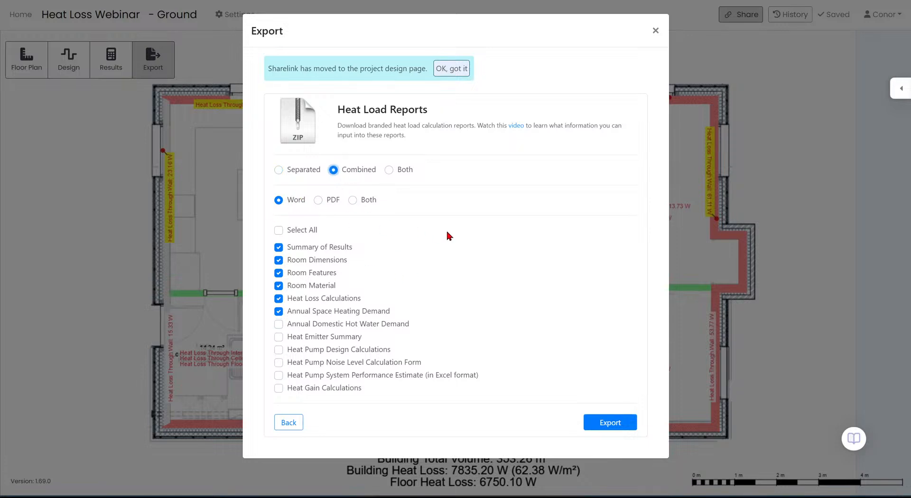
{"action": "left_click", "coordinate": [608, 423]}
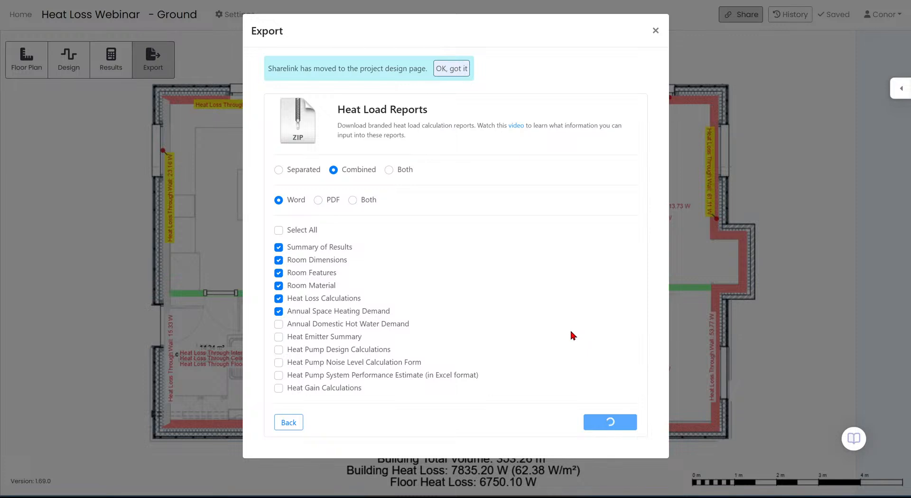
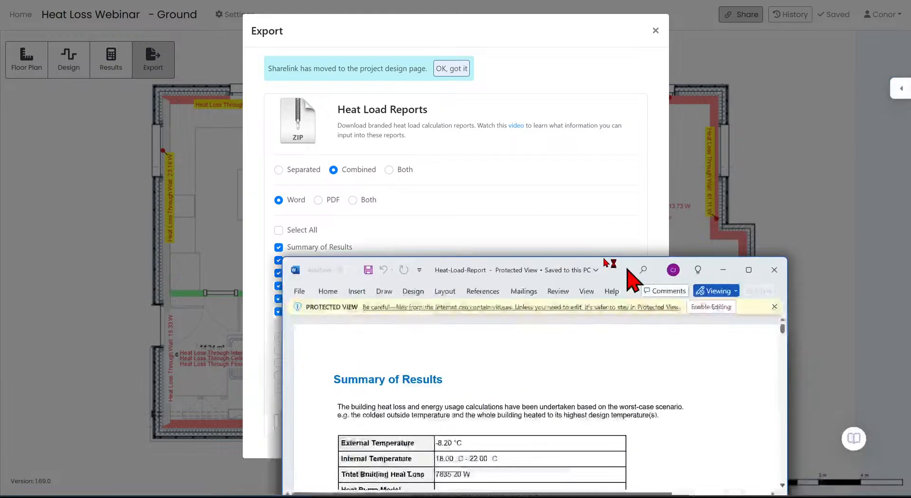
{"action": "left_click_drag", "start_coordinate": [634, 270], "coordinate": [532, 6]}
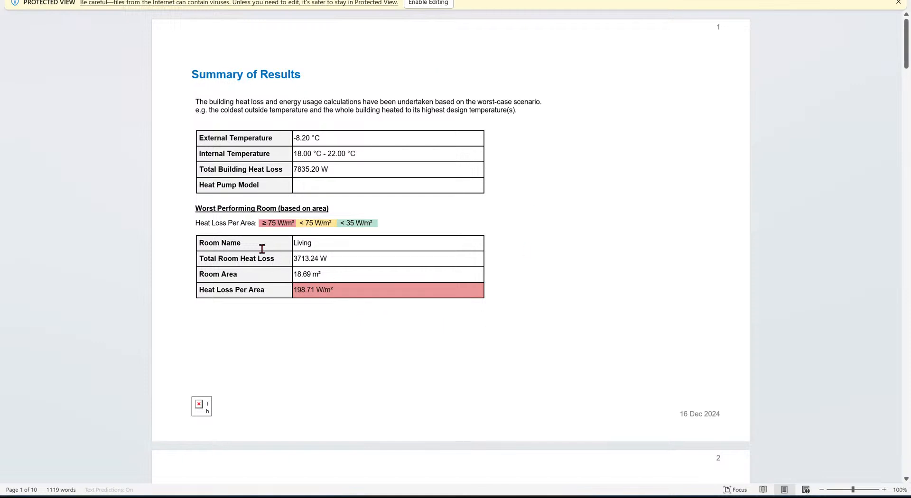
Step: Examine the Summary of Results, particularly the worst performing room and its heat loss per area
{"action": "double_click", "coordinate": [336, 210]}
{"action": "double_click", "coordinate": [340, 292]}
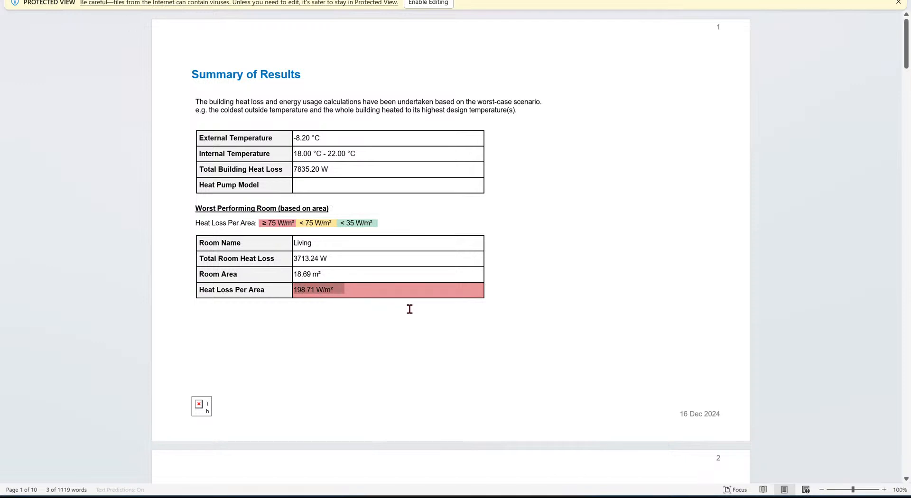
{"action": "left_click", "coordinate": [414, 302]}
{"action": "scroll", "coordinate": [426, 279], "scroll_direction": "down", "scroll_amount": 1}
{"action": "scroll", "coordinate": [427, 278], "scroll_direction": "down", "scroll_amount": 3}
{"action": "left_click_drag", "start_coordinate": [290, 185], "coordinate": [337, 186]}
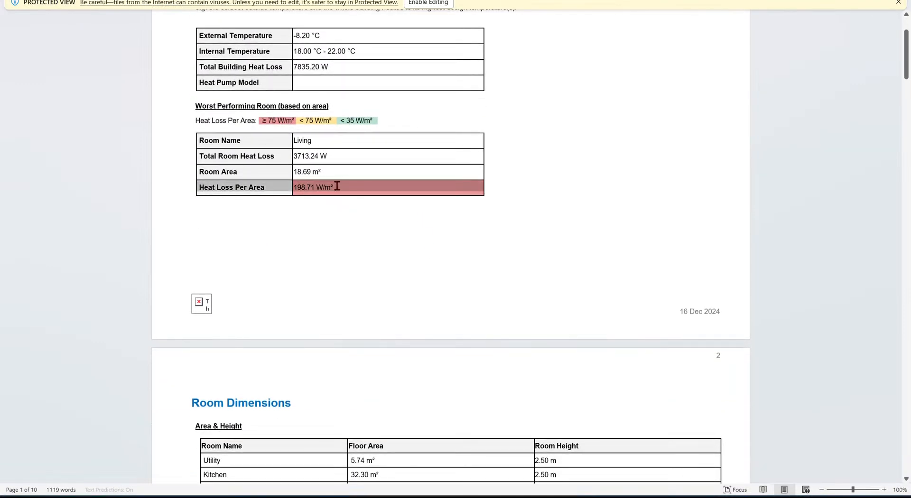
{"action": "left_click", "coordinate": [367, 193]}
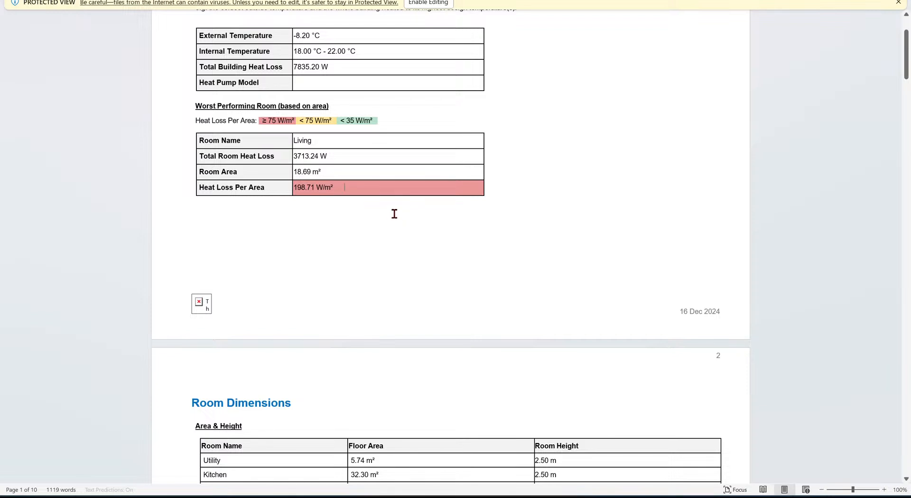
Step: Review the report's Room Dimensions, Surrounding Rooms and Room Material tables up to the heat loss calculations
{"action": "scroll", "coordinate": [451, 199], "scroll_direction": "down", "scroll_amount": 6}
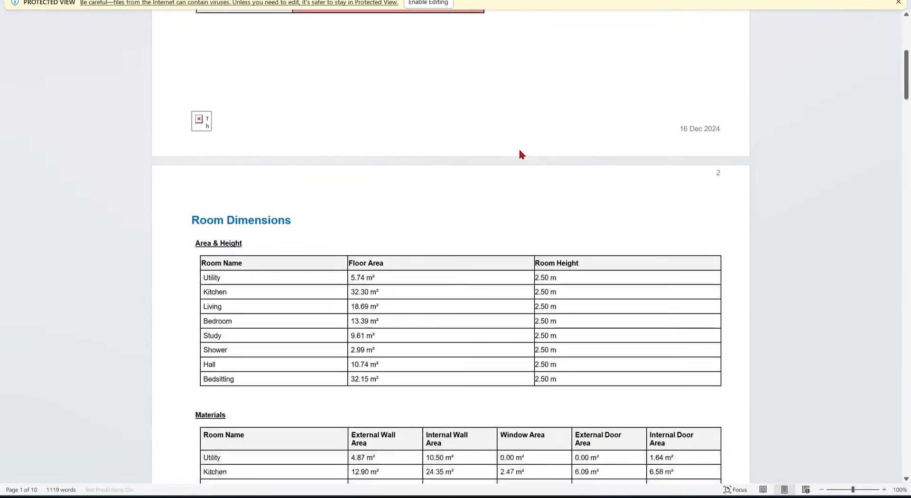
{"action": "scroll", "coordinate": [519, 154], "scroll_direction": "down", "scroll_amount": 1}
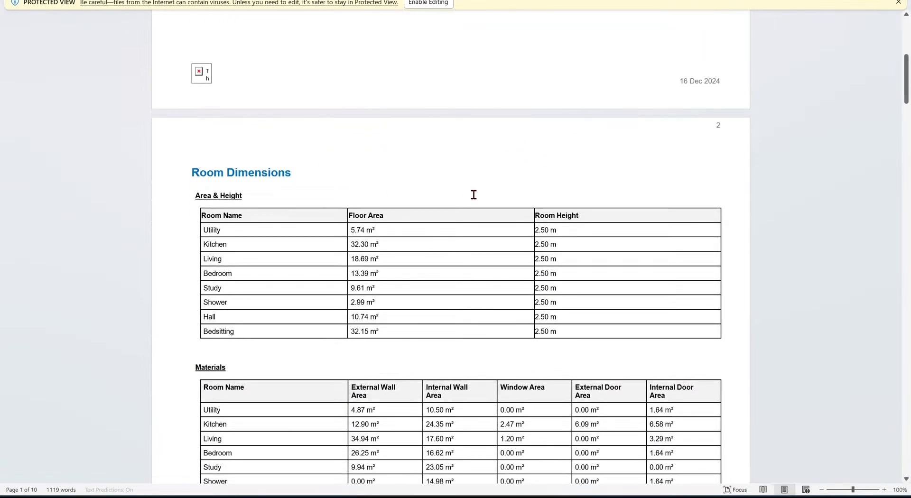
{"action": "scroll", "coordinate": [473, 195], "scroll_direction": "down", "scroll_amount": 6}
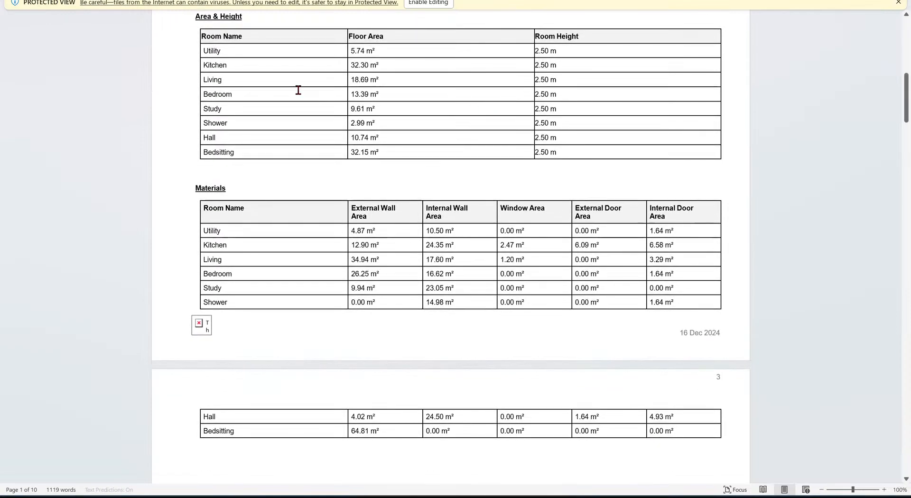
{"action": "scroll", "coordinate": [522, 138], "scroll_direction": "down", "scroll_amount": 6}
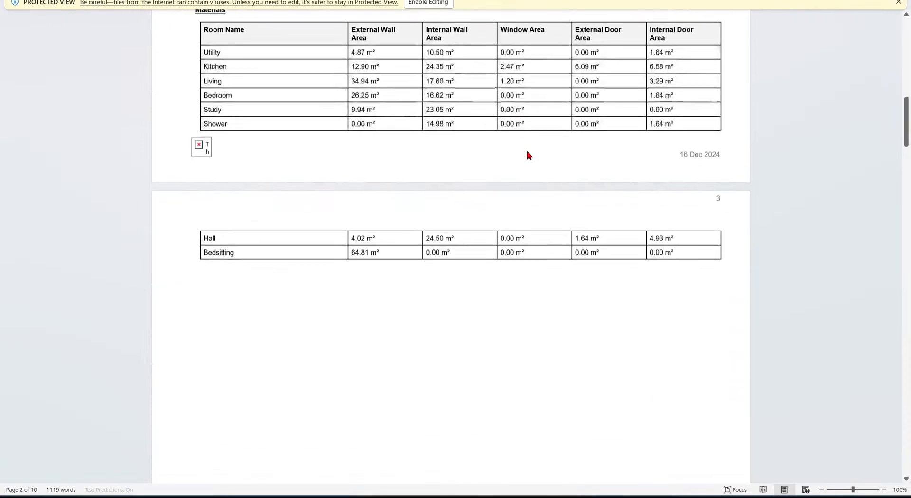
{"action": "scroll", "coordinate": [527, 152], "scroll_direction": "down", "scroll_amount": 19}
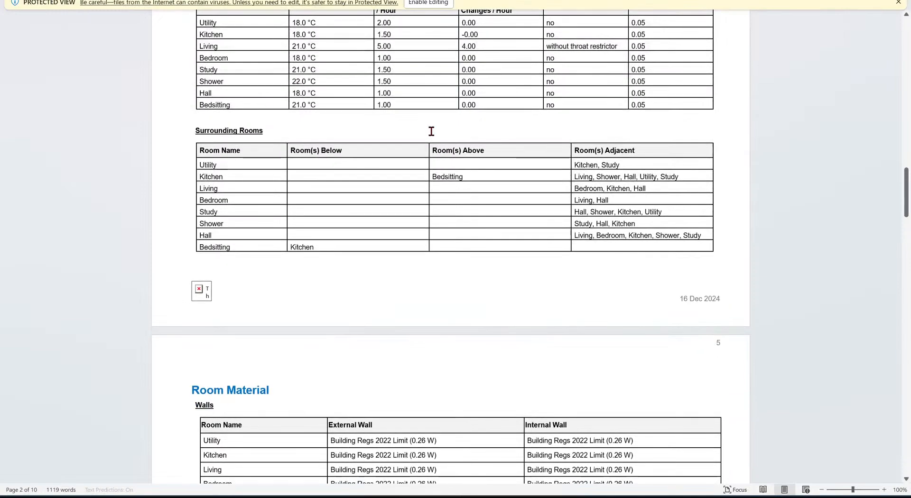
{"action": "scroll", "coordinate": [441, 130], "scroll_direction": "up", "scroll_amount": 1}
{"action": "scroll", "coordinate": [537, 140], "scroll_direction": "down", "scroll_amount": 4}
{"action": "scroll", "coordinate": [544, 146], "scroll_direction": "down", "scroll_amount": 3}
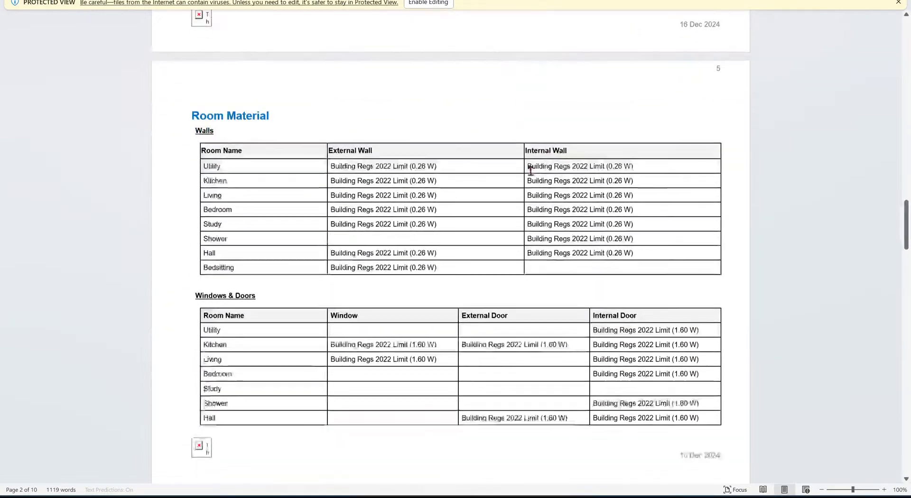
{"action": "scroll", "coordinate": [520, 175], "scroll_direction": "down", "scroll_amount": 13}
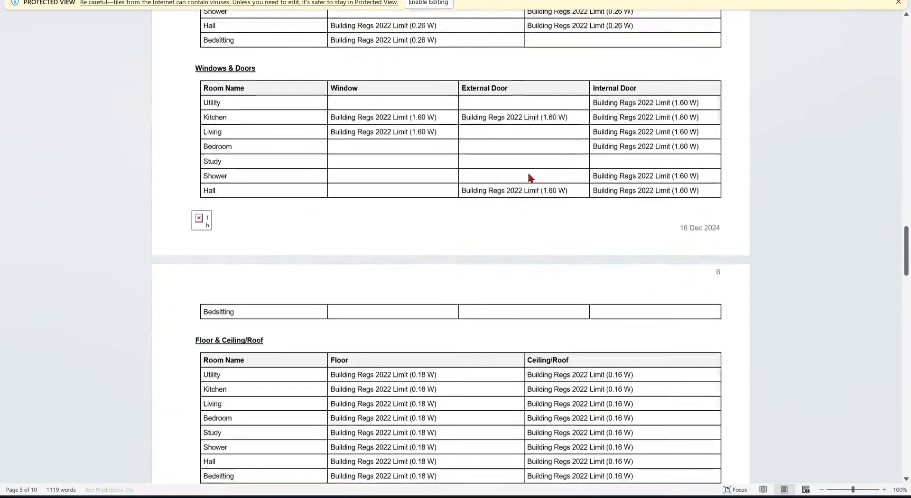
{"action": "scroll", "coordinate": [551, 156], "scroll_direction": "down", "scroll_amount": 2}
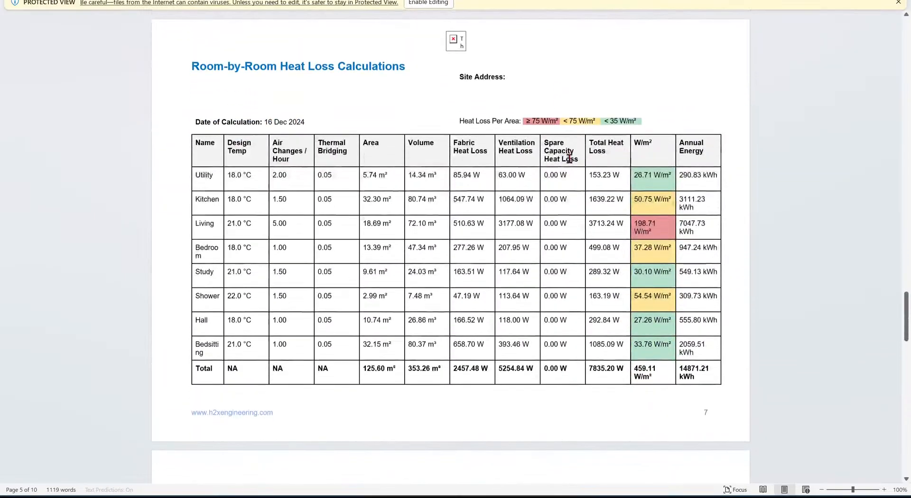
Step: Examine the Room-by-Room Heat Loss Calculations table, including the Total Heat Loss, W/m² and Annual Energy columns
{"action": "left_click_drag", "start_coordinate": [190, 65], "coordinate": [413, 65]}
{"action": "left_click", "coordinate": [462, 121]}
{"action": "left_click", "coordinate": [560, 271]}
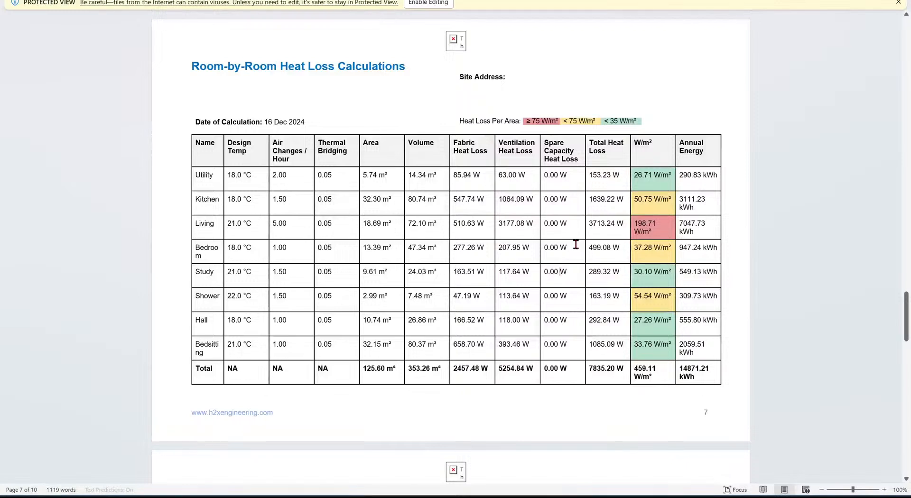
{"action": "left_click_drag", "start_coordinate": [594, 175], "coordinate": [614, 234]}
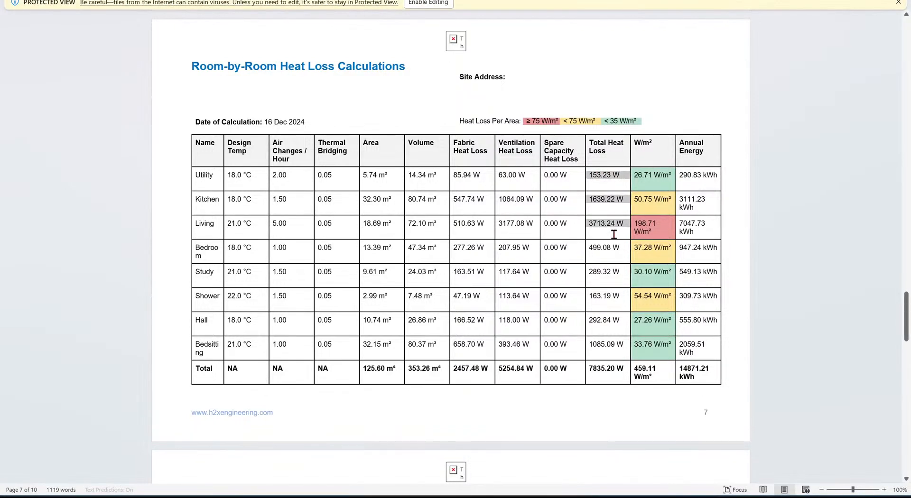
{"action": "left_click", "coordinate": [669, 257]}
{"action": "left_click_drag", "start_coordinate": [635, 175], "coordinate": [672, 176]}
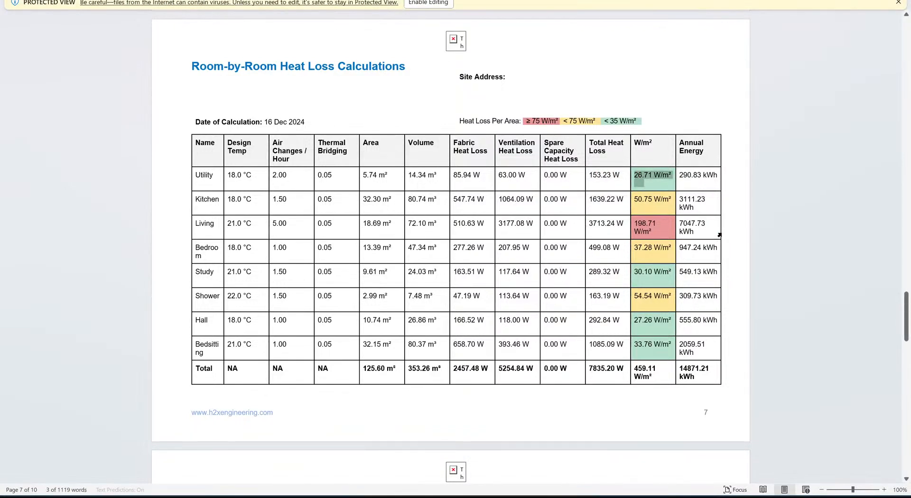
{"action": "left_click", "coordinate": [685, 175]}
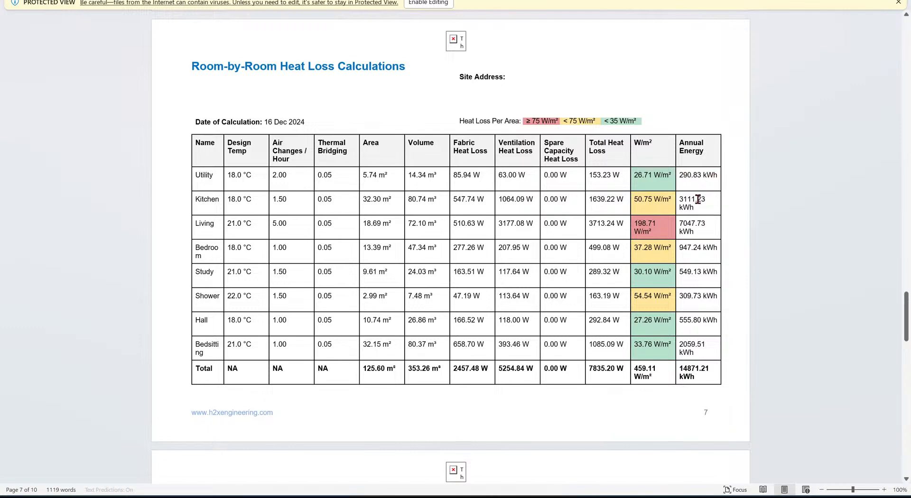
Step: Examine the Annual Space Heating Demand section on the report's last page, including the Heating Degree Days
{"action": "scroll", "coordinate": [691, 207], "scroll_direction": "down", "scroll_amount": 12}
{"action": "scroll", "coordinate": [657, 249], "scroll_direction": "down", "scroll_amount": 13}
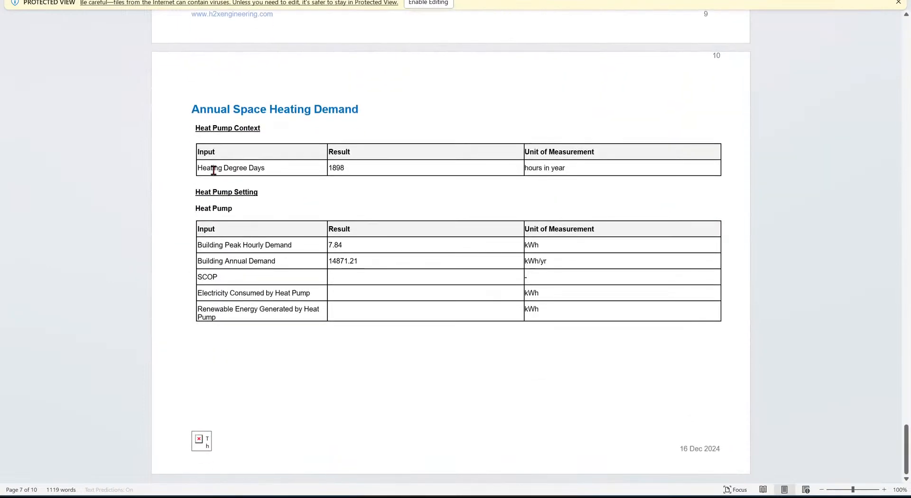
{"action": "left_click_drag", "start_coordinate": [220, 169], "coordinate": [585, 201]}
{"action": "left_click", "coordinate": [606, 268]}
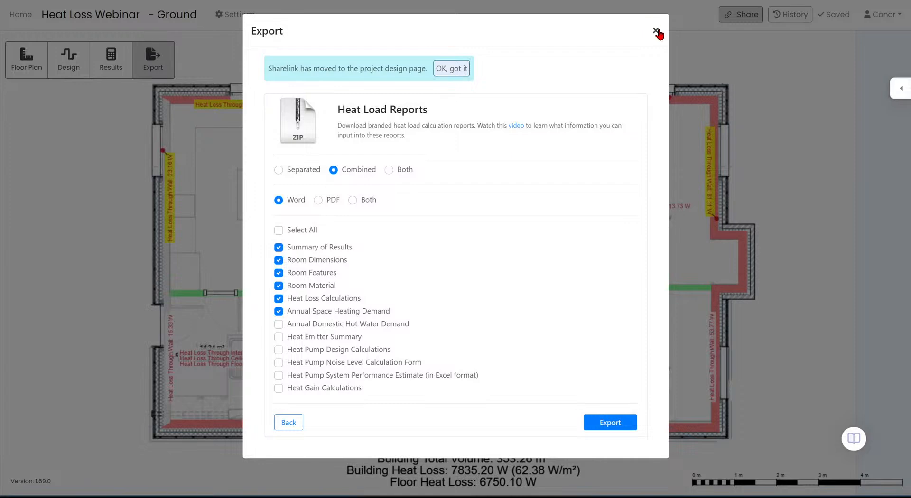
Step: Switch back to h2x, close the Heat Load Reports export and view the whole Ground level plan
{"action": "left_click", "coordinate": [656, 31]}
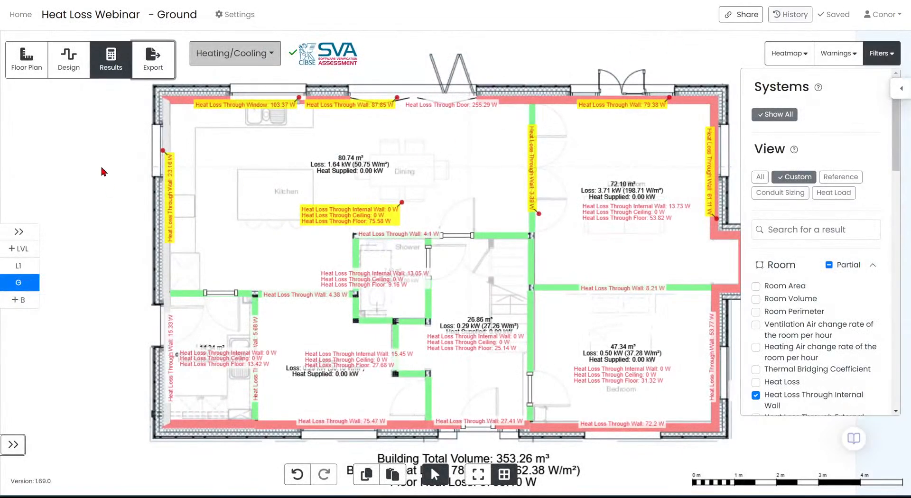
{"action": "left_click_drag", "start_coordinate": [112, 193], "coordinate": [90, 184]}
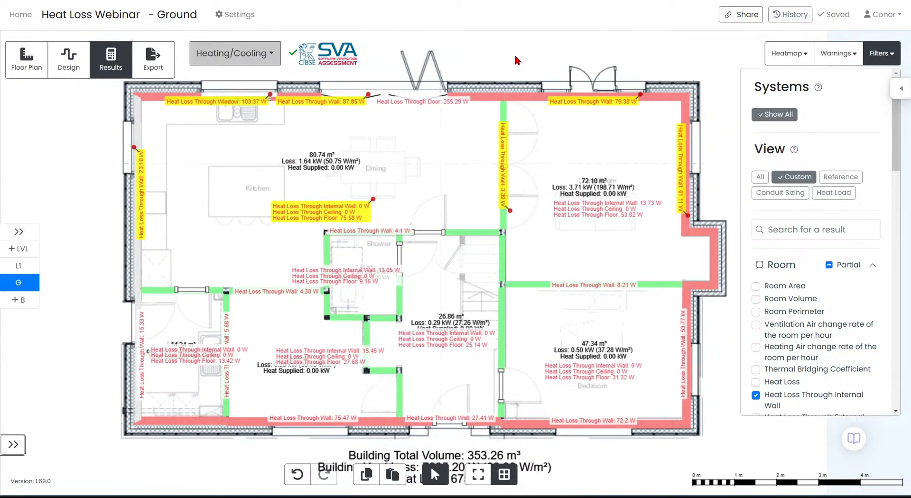
{"action": "scroll", "coordinate": [517, 59], "scroll_direction": "down", "scroll_amount": 3}
{"action": "left_click_drag", "start_coordinate": [176, 153], "coordinate": [152, 192]}
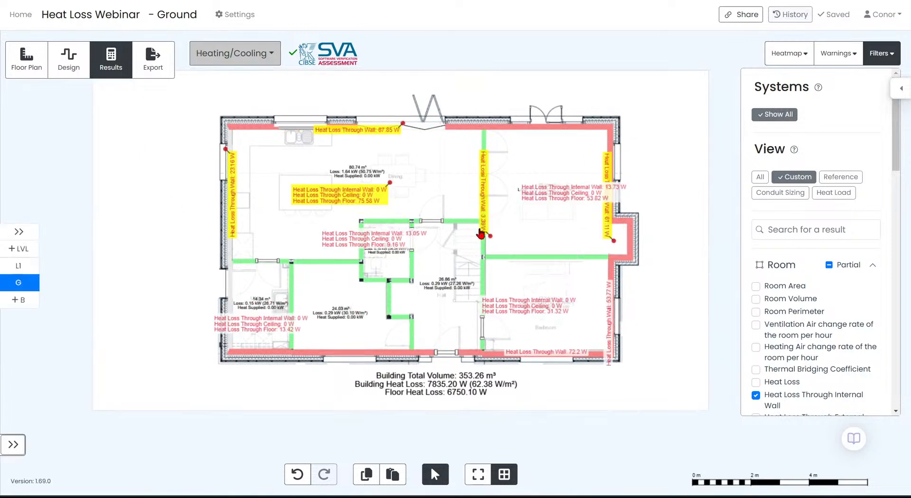
{"action": "scroll", "coordinate": [471, 225], "scroll_direction": "up", "scroll_amount": 2}
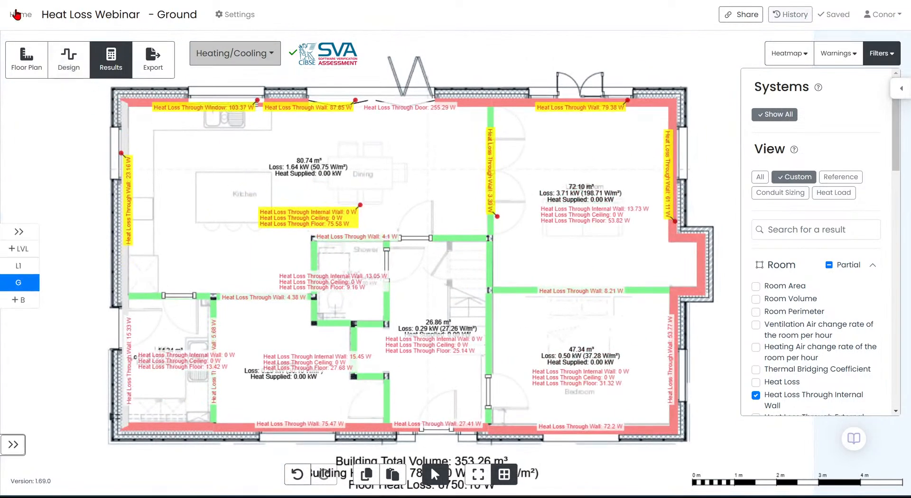
Step: Return to the project list, open the Roof Example project and display its Roof level
{"action": "left_click", "coordinate": [24, 19]}
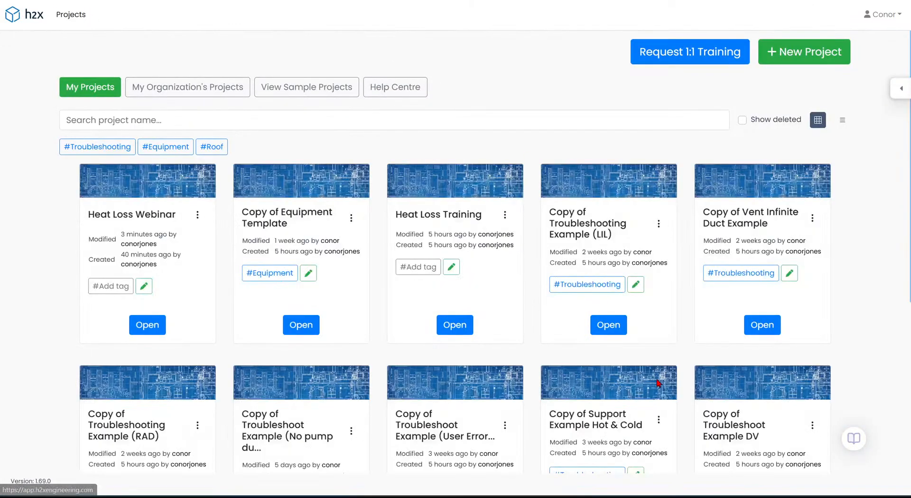
{"action": "scroll", "coordinate": [604, 120], "scroll_direction": "down", "scroll_amount": 5}
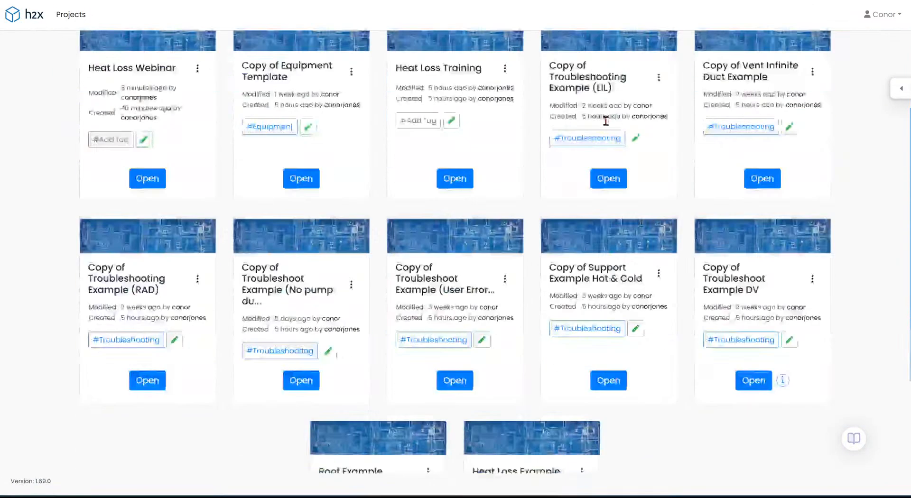
{"action": "left_click", "coordinate": [378, 452]}
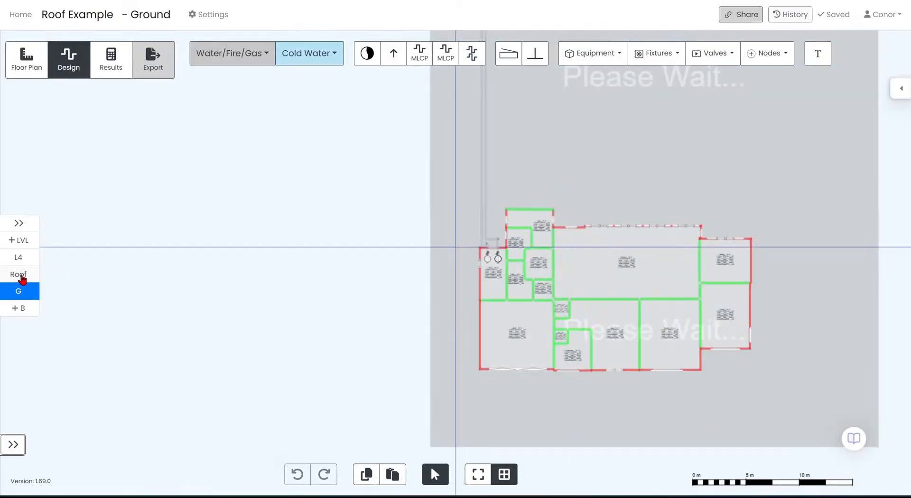
{"action": "left_click", "coordinate": [19, 275]}
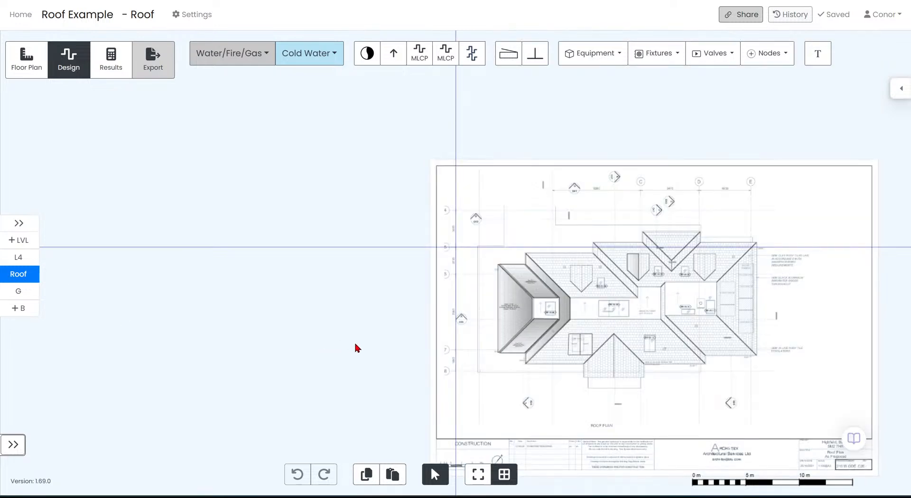
Step: Examine the roof plan and the slope, rooftop area, external wall area and volume labels on the modelled sections
{"action": "left_click_drag", "start_coordinate": [407, 342], "coordinate": [233, 322]}
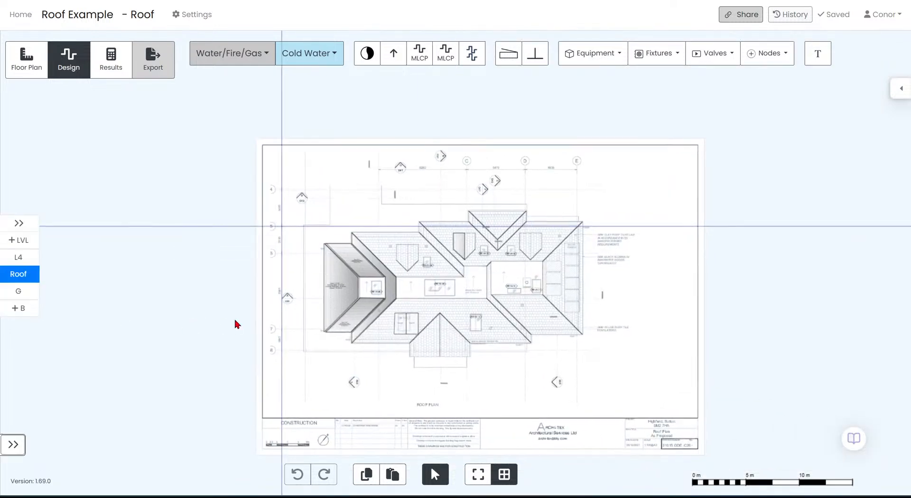
{"action": "scroll", "coordinate": [460, 298], "scroll_direction": "up", "scroll_amount": 5}
{"action": "left_click_drag", "start_coordinate": [459, 269], "coordinate": [539, 246]}
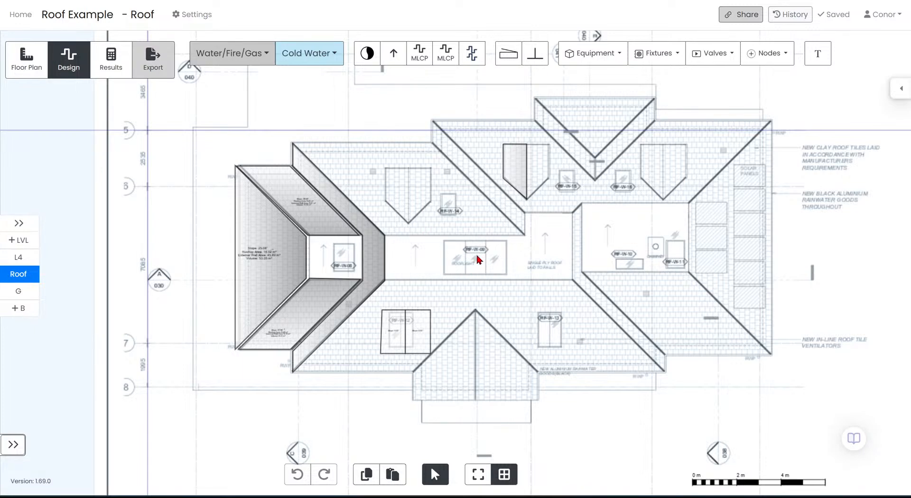
{"action": "scroll", "coordinate": [459, 259], "scroll_direction": "up", "scroll_amount": 1}
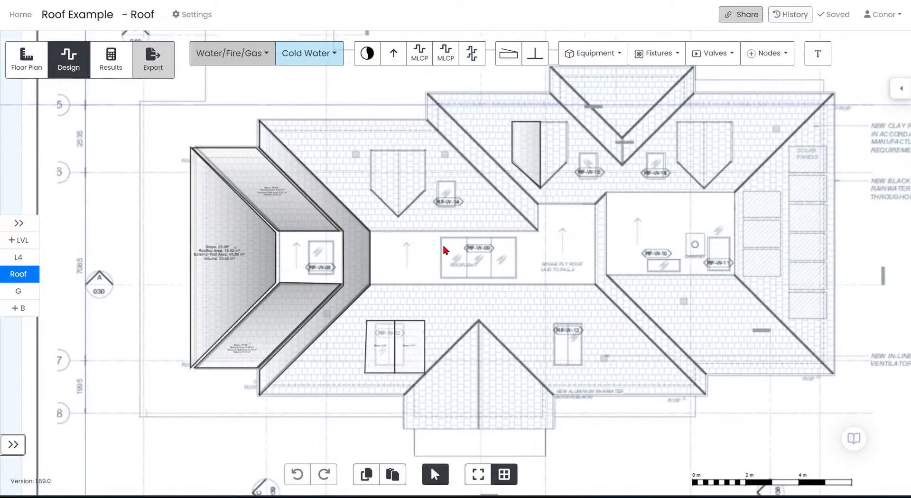
{"action": "left_click_drag", "start_coordinate": [444, 245], "coordinate": [494, 261]}
{"action": "scroll", "coordinate": [338, 218], "scroll_direction": "up", "scroll_amount": 4}
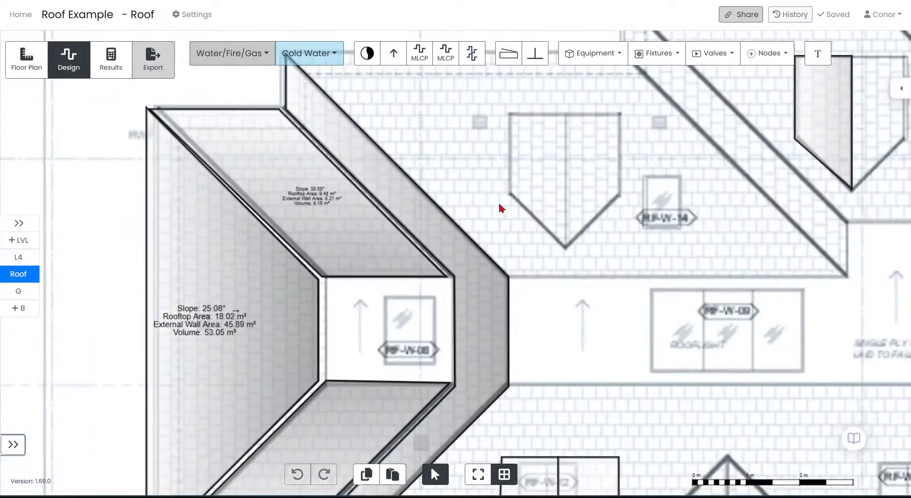
{"action": "left_click_drag", "start_coordinate": [514, 204], "coordinate": [593, 142]}
{"action": "left_click_drag", "start_coordinate": [684, 239], "coordinate": [702, 204]}
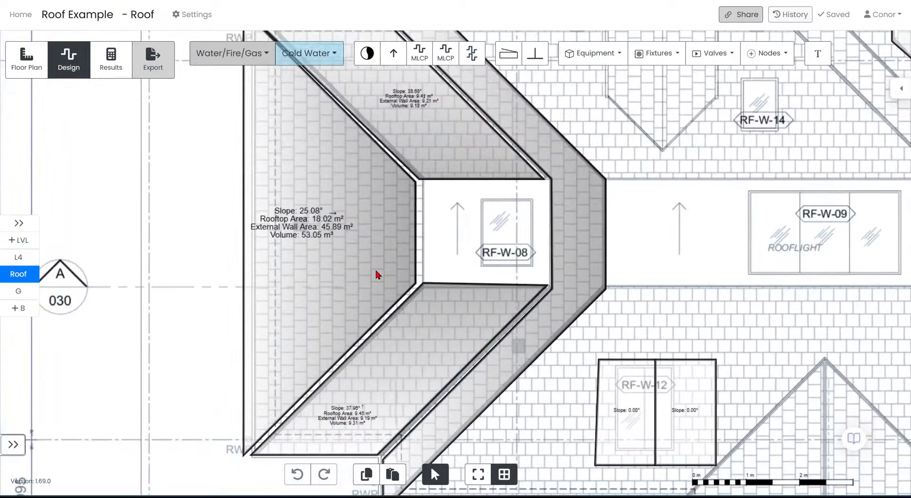
Step: In floor plan mode, inspect the properties of the large Raised Shed section and the small Raised Gable roof over RF-W-12
{"action": "left_click", "coordinate": [28, 61]}
{"action": "left_click", "coordinate": [354, 206]}
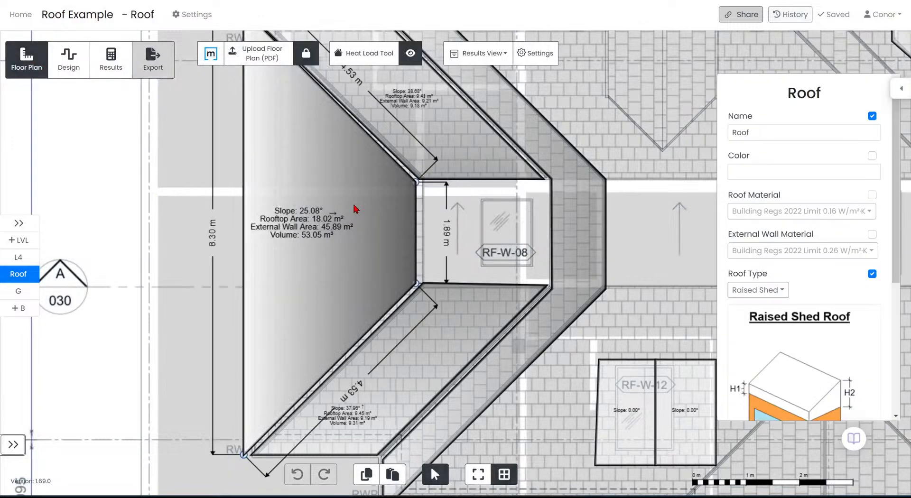
{"action": "scroll", "coordinate": [833, 252], "scroll_direction": "down", "scroll_amount": 3}
{"action": "scroll", "coordinate": [664, 346], "scroll_direction": "down", "scroll_amount": 2}
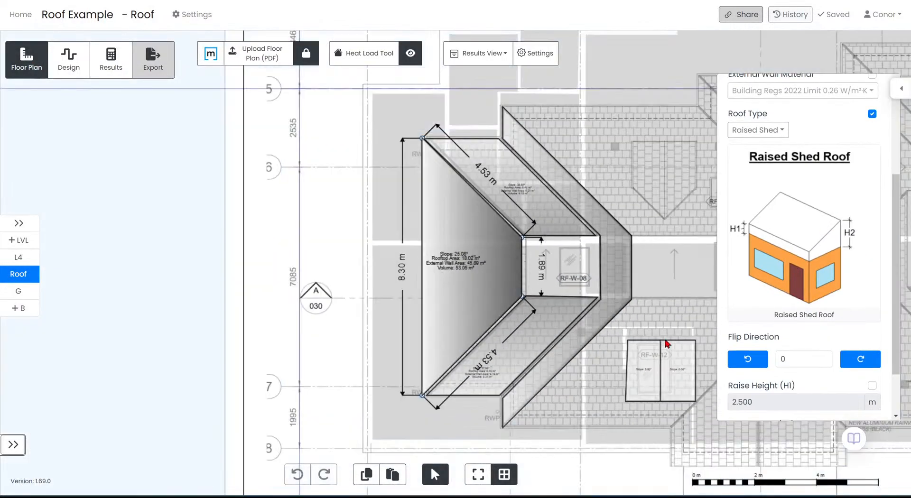
{"action": "left_click", "coordinate": [616, 365]}
{"action": "left_click_drag", "start_coordinate": [616, 365], "coordinate": [654, 358]}
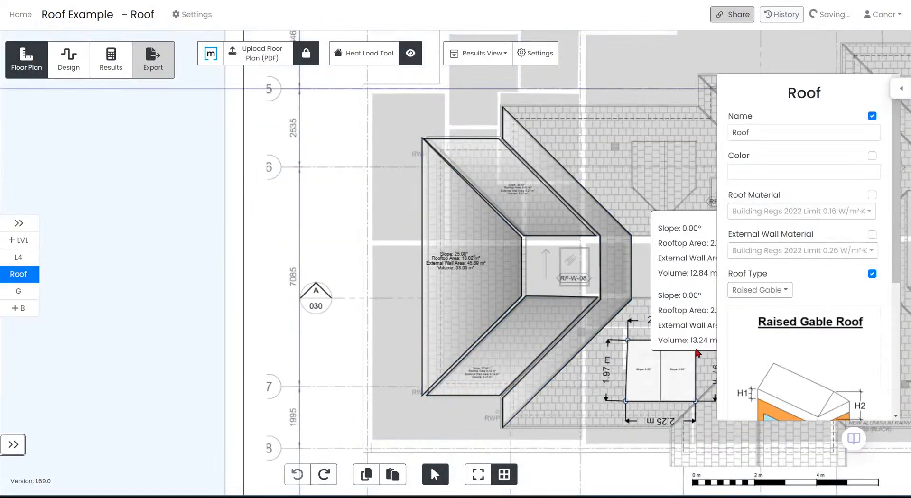
{"action": "left_click_drag", "start_coordinate": [547, 414], "coordinate": [453, 413]}
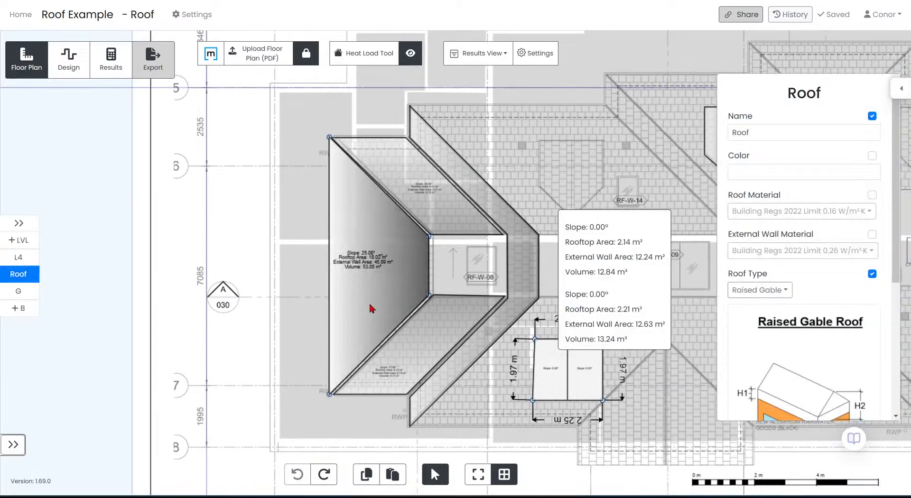
Step: Read the slope, rooftop area, external wall area and volume labels of the large Raised Shed section
{"action": "scroll", "coordinate": [352, 277], "scroll_direction": "up", "scroll_amount": 5}
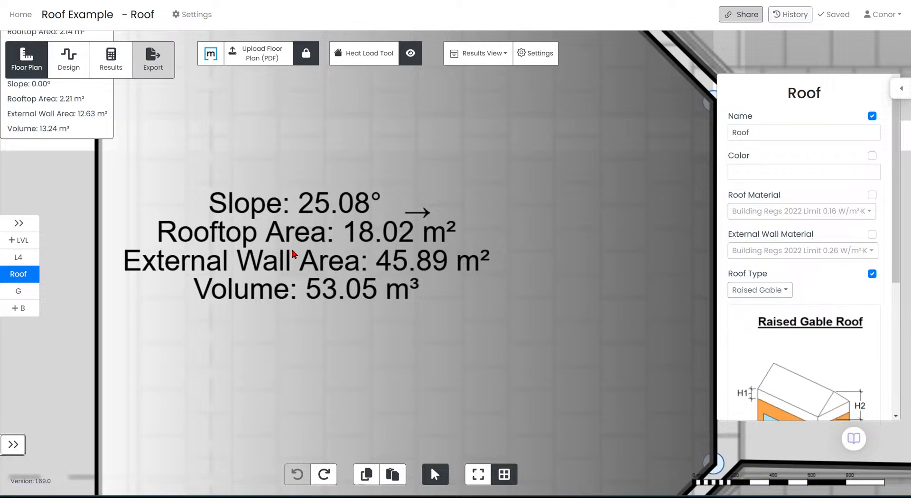
{"action": "scroll", "coordinate": [449, 268], "scroll_direction": "down", "scroll_amount": 3}
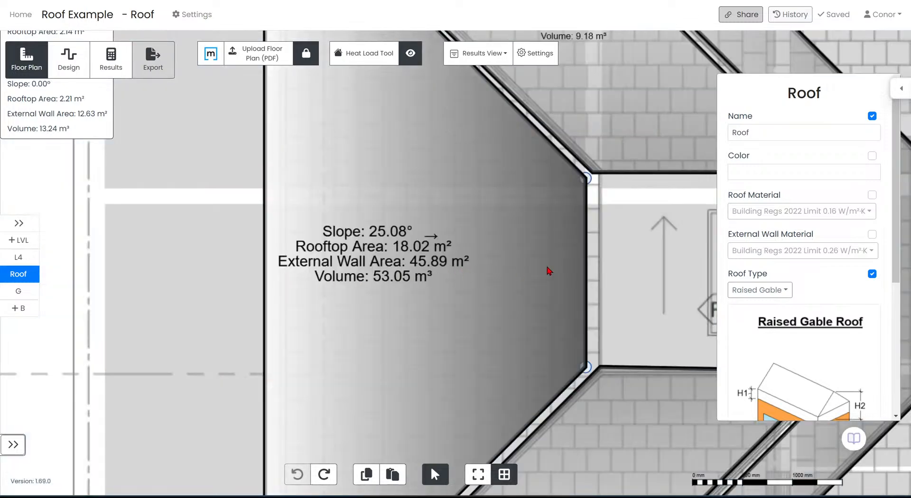
{"action": "left_click_drag", "start_coordinate": [617, 267], "coordinate": [468, 281]}
{"action": "scroll", "coordinate": [541, 271], "scroll_direction": "down", "scroll_amount": 3}
{"action": "left_click_drag", "start_coordinate": [605, 269], "coordinate": [509, 258]}
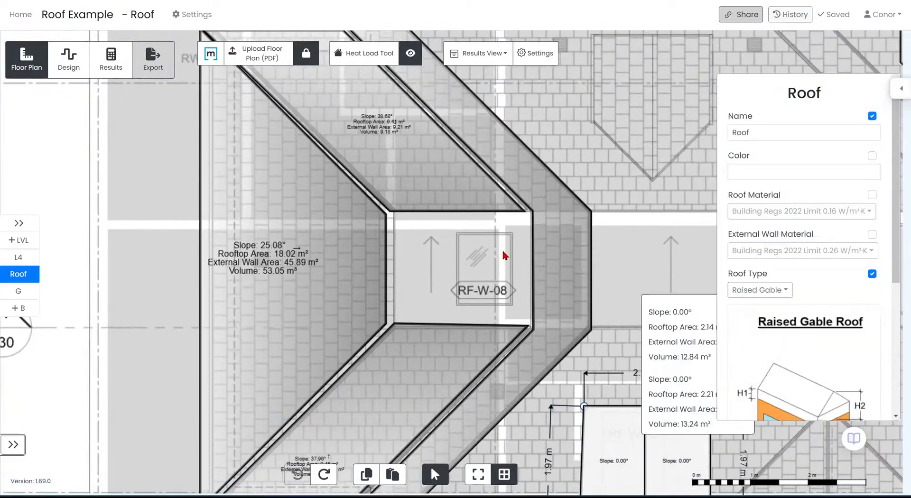
Step: Inspect the properties of two Shed roof sections around RF-W-08 and view the whole roof plan
{"action": "left_click", "coordinate": [406, 160]}
{"action": "scroll", "coordinate": [398, 145], "scroll_direction": "down", "scroll_amount": 3}
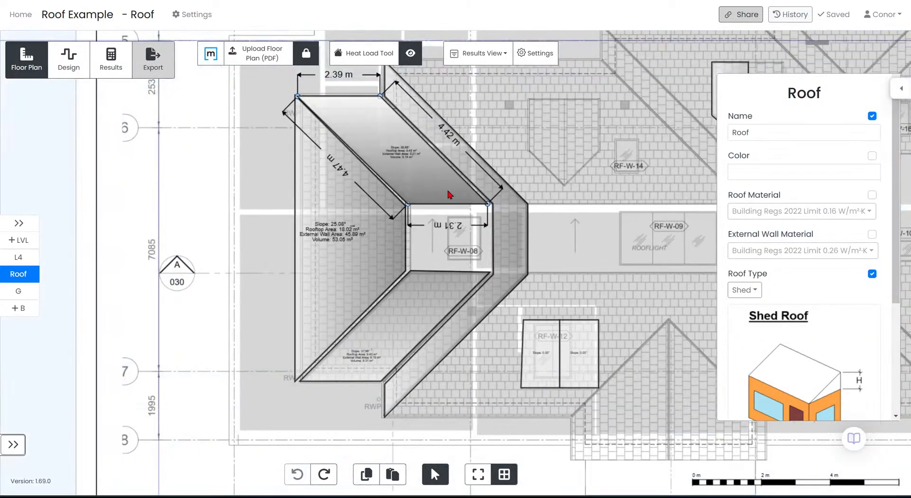
{"action": "left_click", "coordinate": [511, 228]}
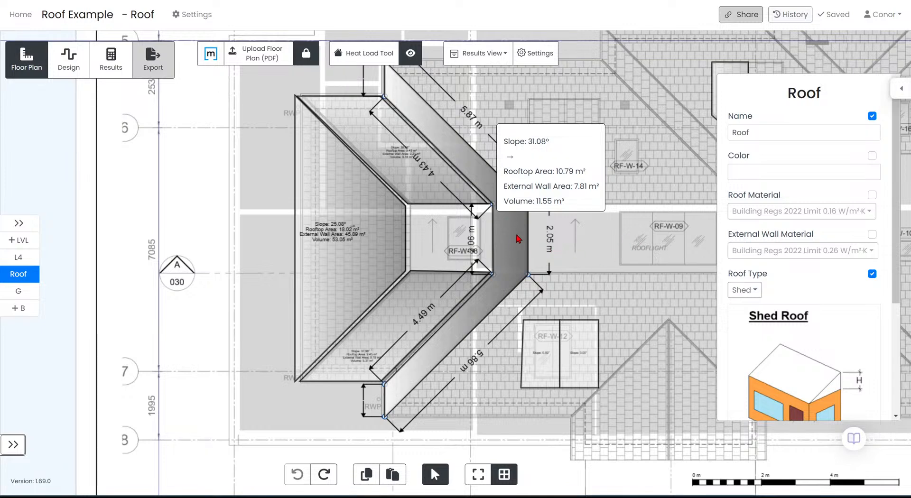
{"action": "scroll", "coordinate": [510, 233], "scroll_direction": "up", "scroll_amount": 2}
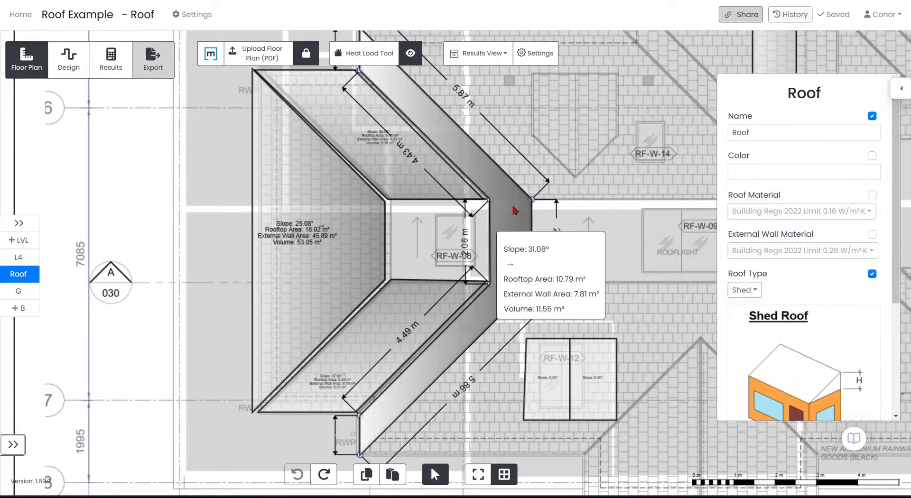
{"action": "left_click_drag", "start_coordinate": [588, 185], "coordinate": [527, 227]}
{"action": "scroll", "coordinate": [592, 197], "scroll_direction": "down", "scroll_amount": 3}
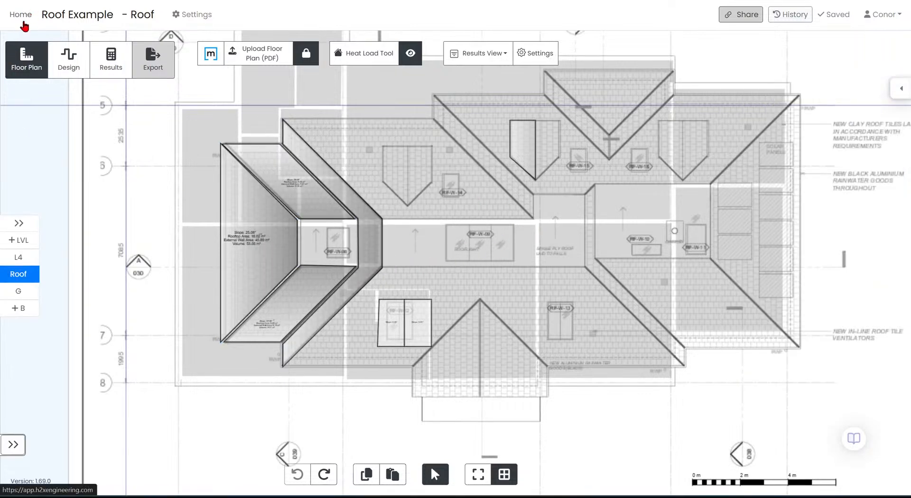
Step: Leave the Roof Example, reopen the Heat Loss Webinar project and view its Ground level plan
{"action": "left_click", "coordinate": [22, 17]}
{"action": "left_click", "coordinate": [143, 325]}
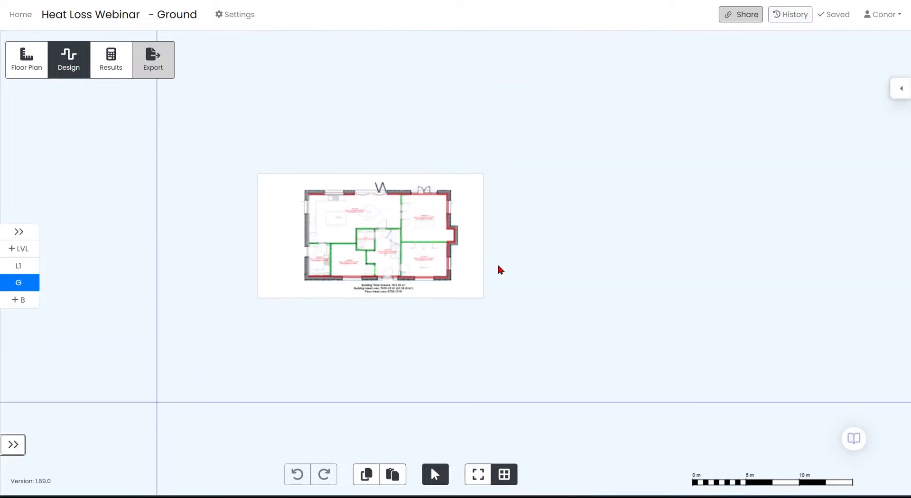
{"action": "scroll", "coordinate": [400, 249], "scroll_direction": "up", "scroll_amount": 5}
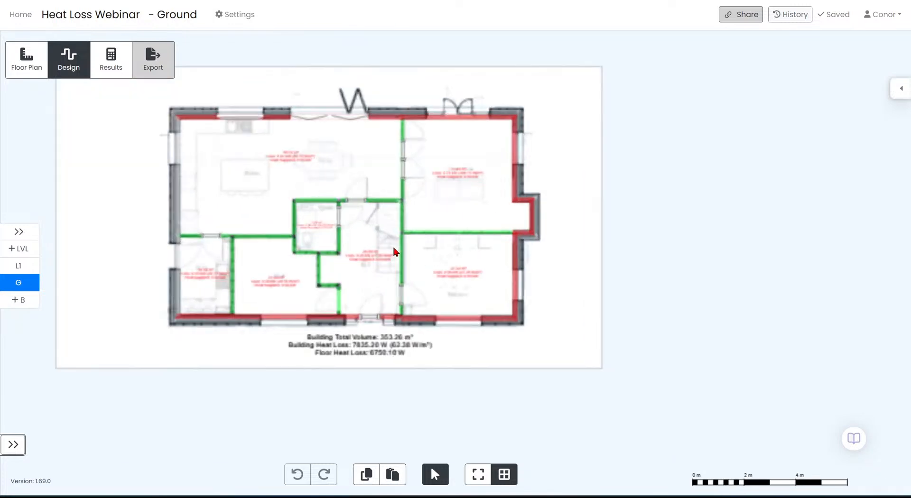
{"action": "left_click_drag", "start_coordinate": [462, 251], "coordinate": [566, 282]}
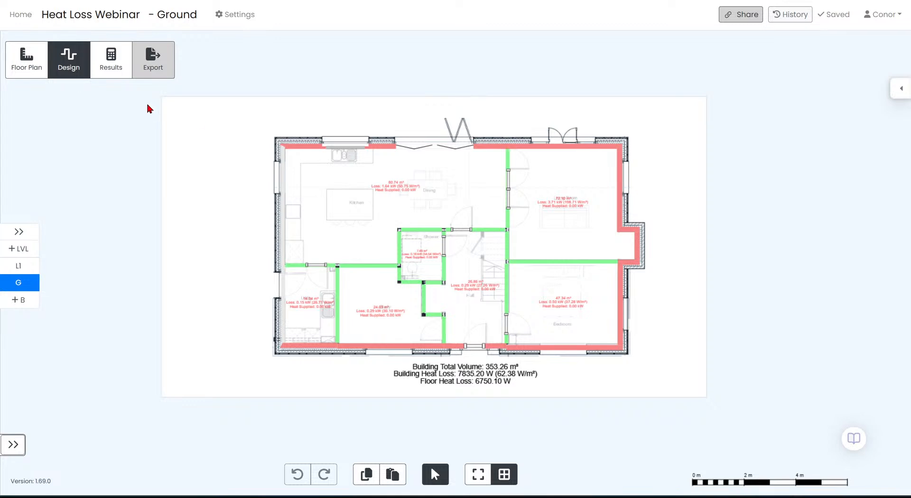
{"action": "scroll", "coordinate": [275, 202], "scroll_direction": "up", "scroll_amount": 1}
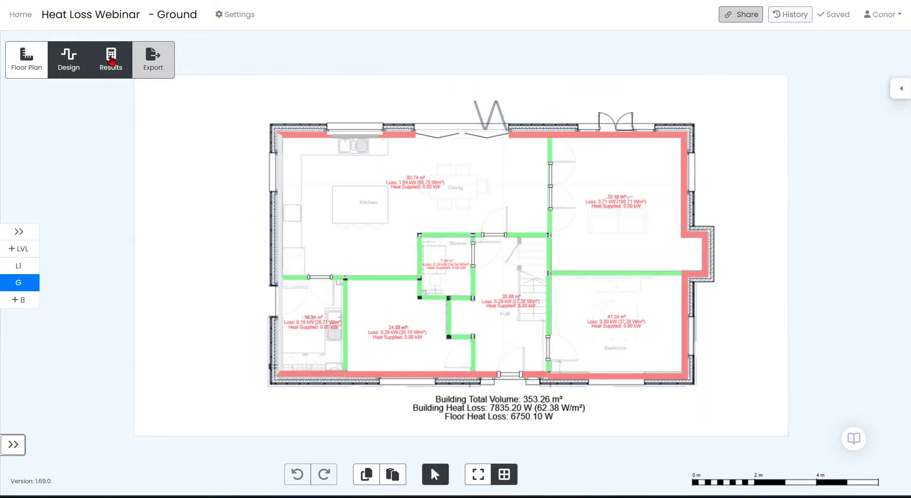
{"action": "scroll", "coordinate": [323, 102], "scroll_direction": "down", "scroll_amount": 3}
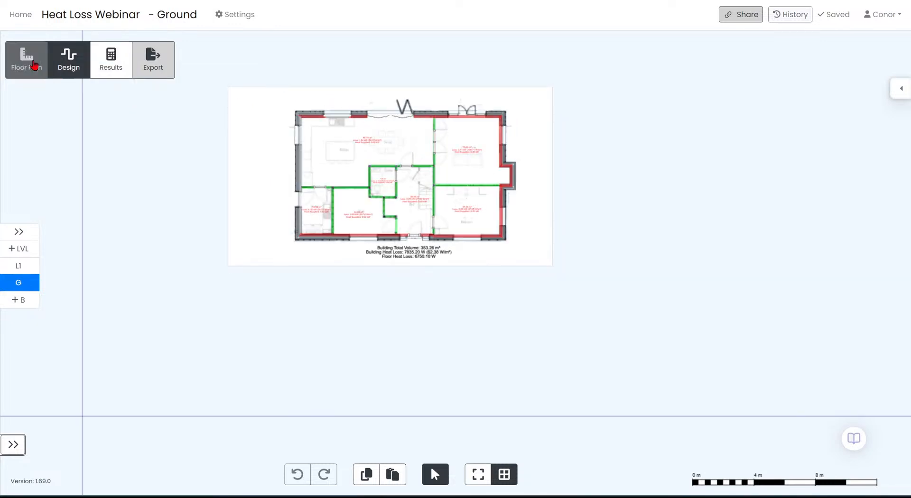
Step: Switch the Ground level to floor plan mode and activate the Heat Load Tool with the whole plan in view
{"action": "left_click", "coordinate": [29, 62]}
{"action": "left_click_drag", "start_coordinate": [578, 143], "coordinate": [579, 165]}
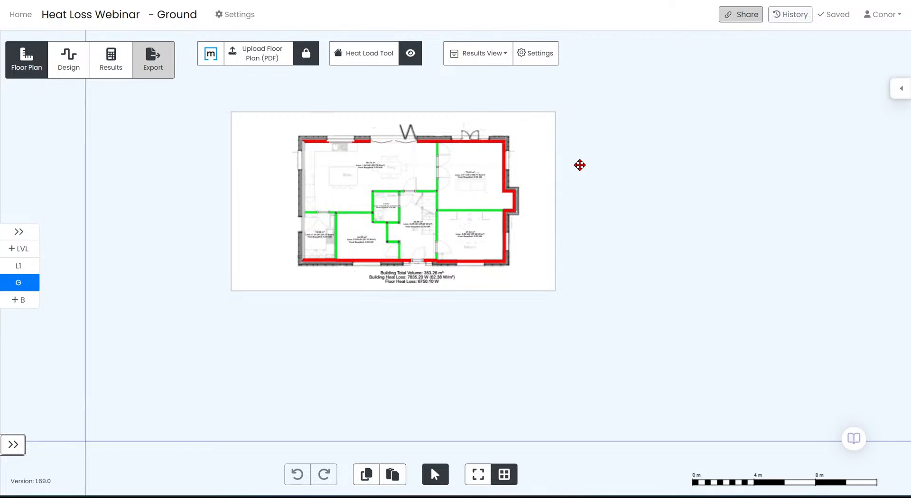
{"action": "left_click_drag", "start_coordinate": [580, 165], "coordinate": [617, 209]}
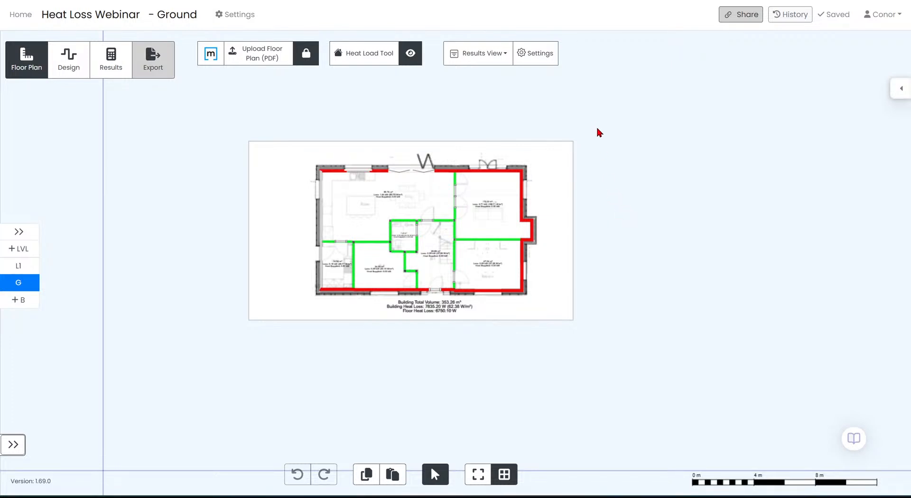
{"action": "left_click", "coordinate": [357, 49]}
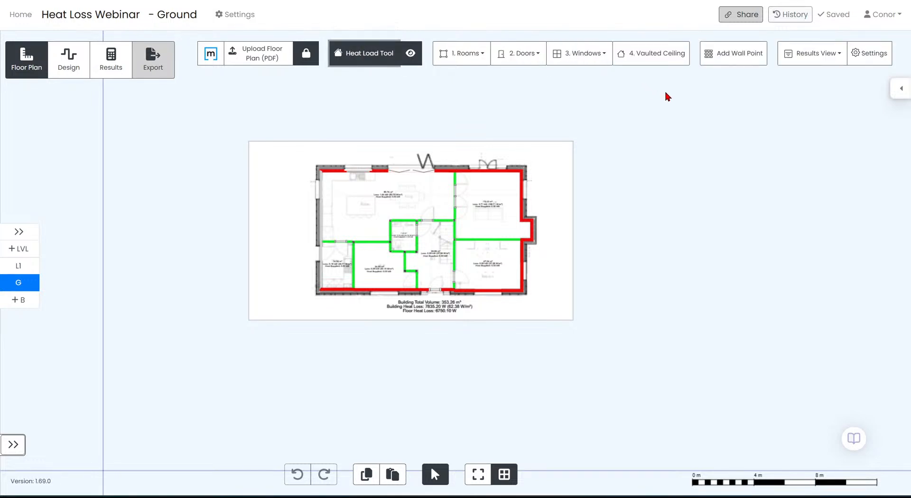
{"action": "scroll", "coordinate": [571, 261], "scroll_direction": "up", "scroll_amount": 4}
{"action": "left_click_drag", "start_coordinate": [566, 256], "coordinate": [739, 288]}
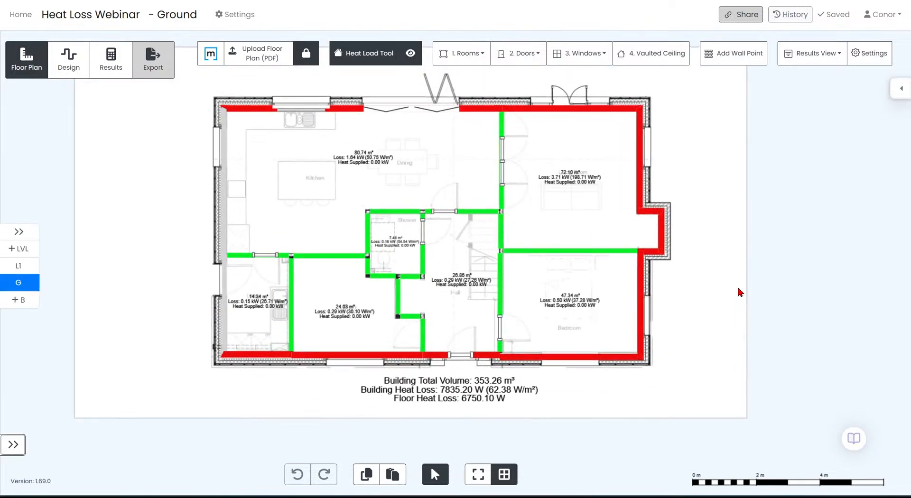
{"action": "scroll", "coordinate": [740, 287], "scroll_direction": "down", "scroll_amount": 4}
{"action": "left_click_drag", "start_coordinate": [754, 260], "coordinate": [691, 257]}
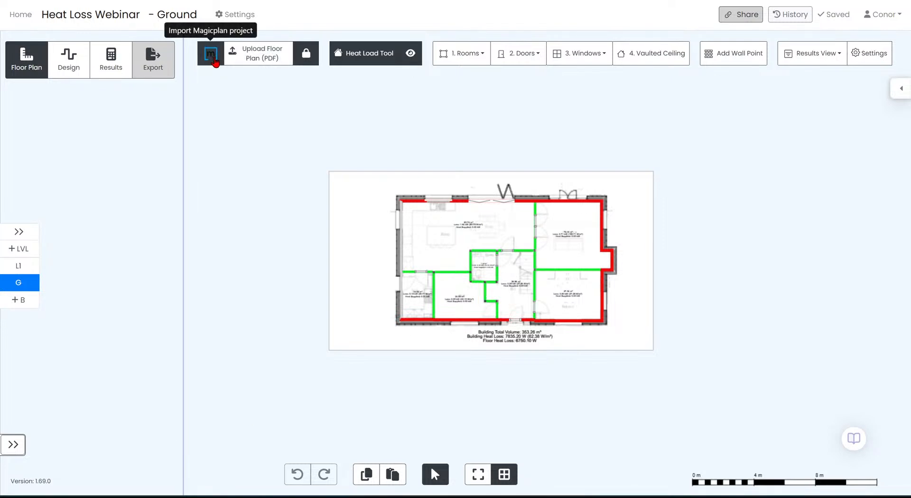
Step: Open the Magicplan project import, review the credentials it requires and close it without entering any
{"action": "left_click", "coordinate": [212, 58]}
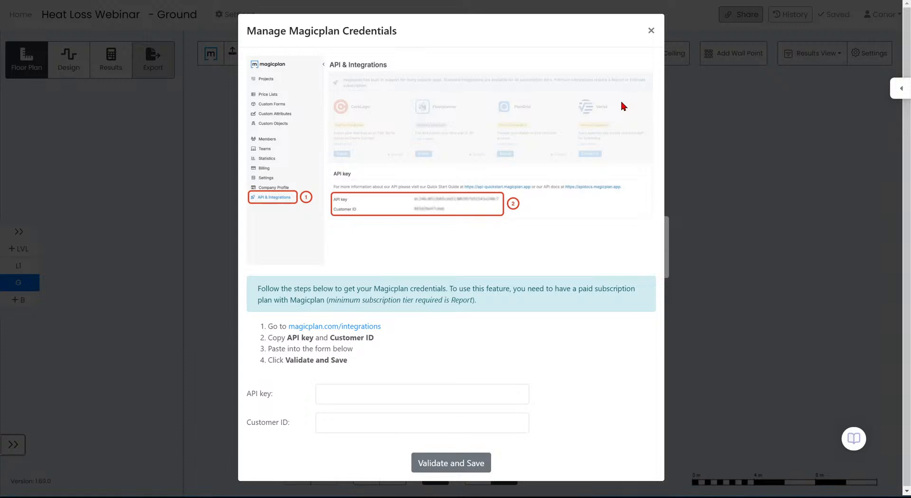
{"action": "left_click", "coordinate": [650, 33]}
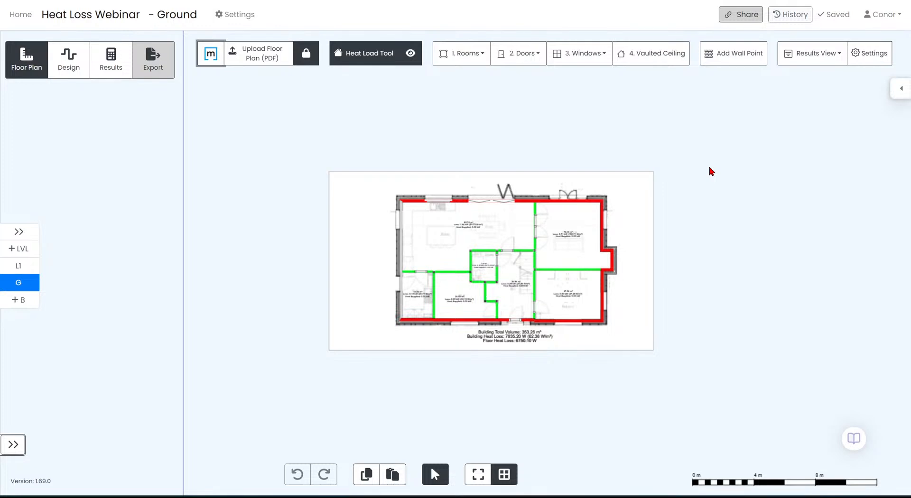
{"action": "left_click_drag", "start_coordinate": [712, 294], "coordinate": [651, 275]}
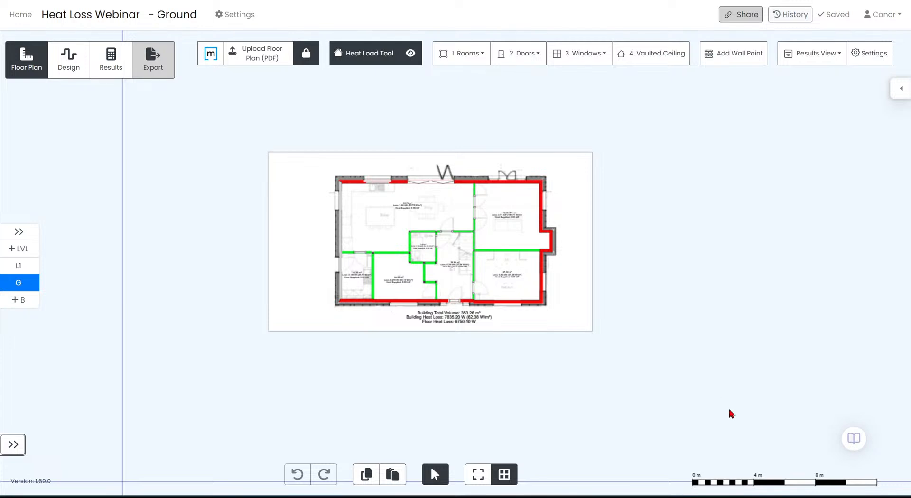
Step: Open the h2x helphub and view its recommended resources and suggested questions while in results mode
{"action": "left_click", "coordinate": [856, 448]}
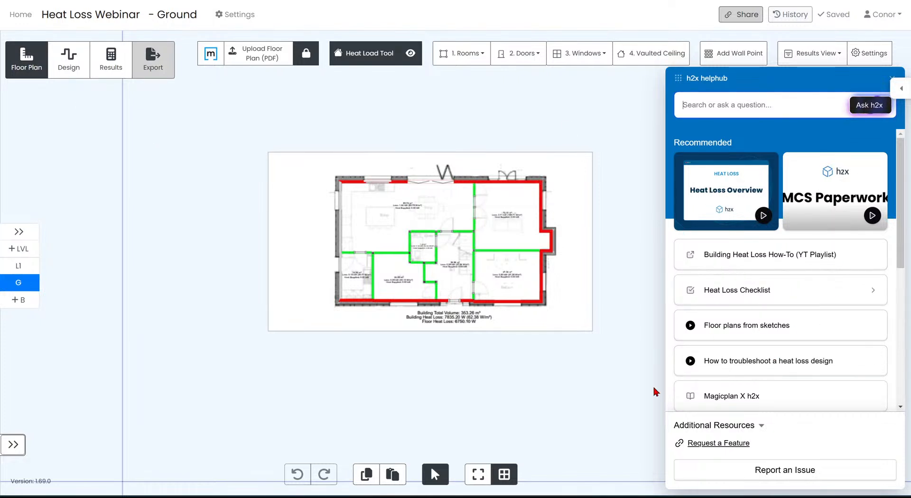
{"action": "left_click", "coordinate": [111, 59]}
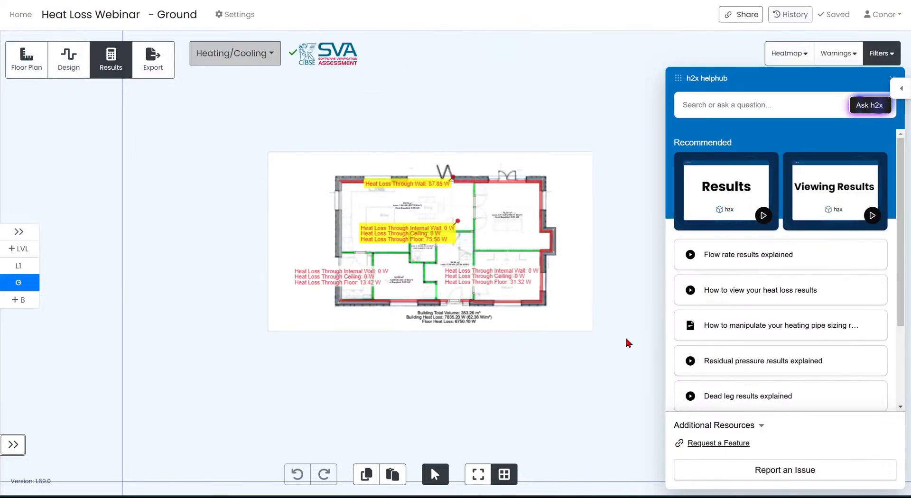
{"action": "left_click", "coordinate": [770, 101]}
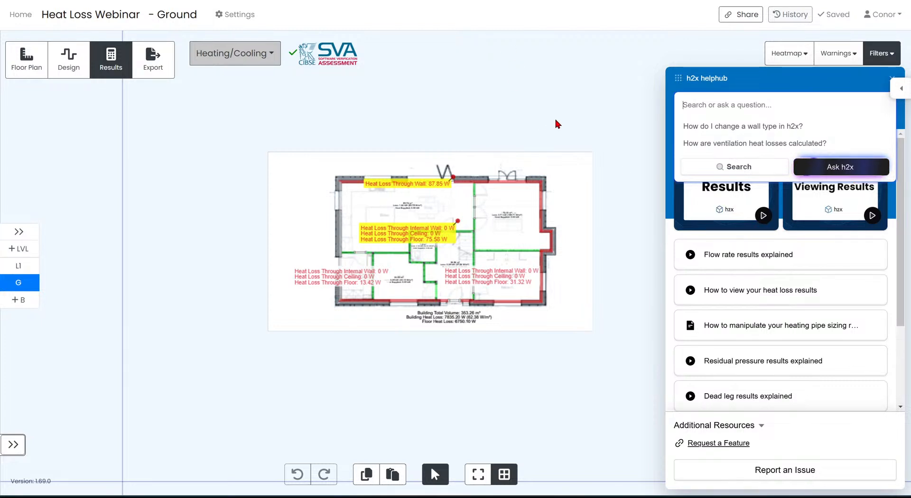
{"action": "left_click_drag", "start_coordinate": [556, 122], "coordinate": [519, 132]}
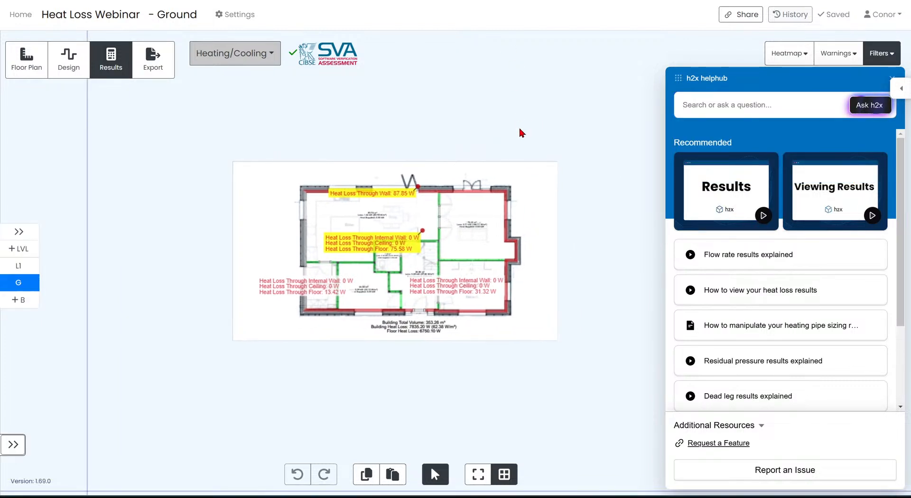